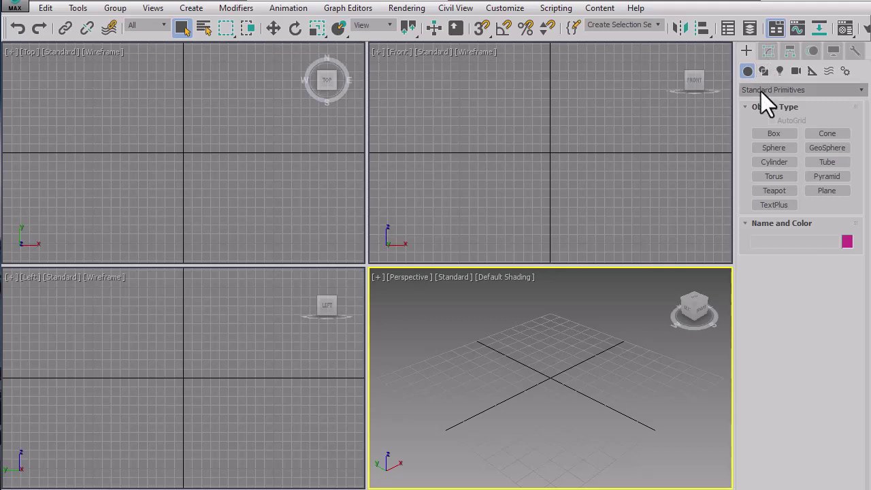
- Create a box about 57 long, 193 wide and 38 high, centred near the origin in the Top view
left_click(768, 135)
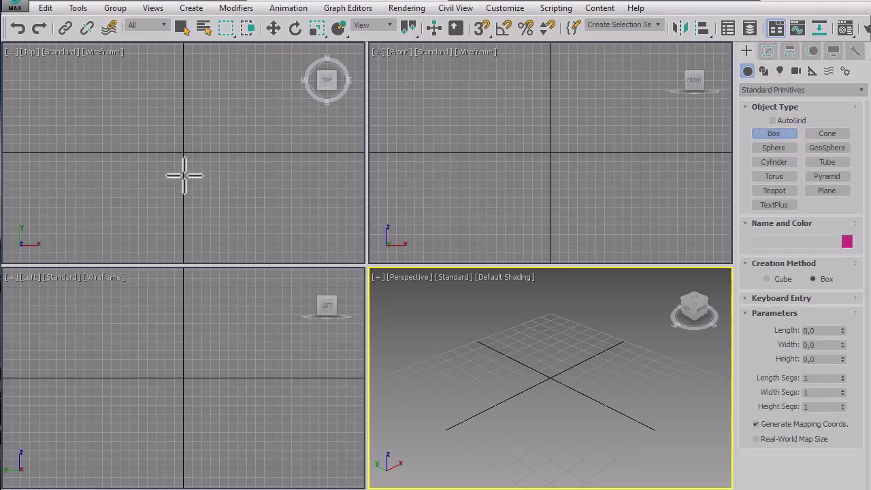
left_click_drag(95, 129, 270, 181)
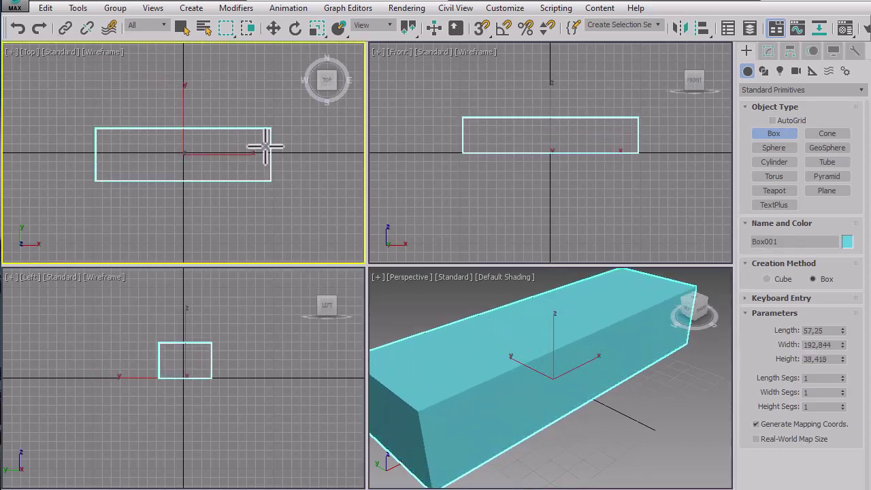
left_click(264, 146)
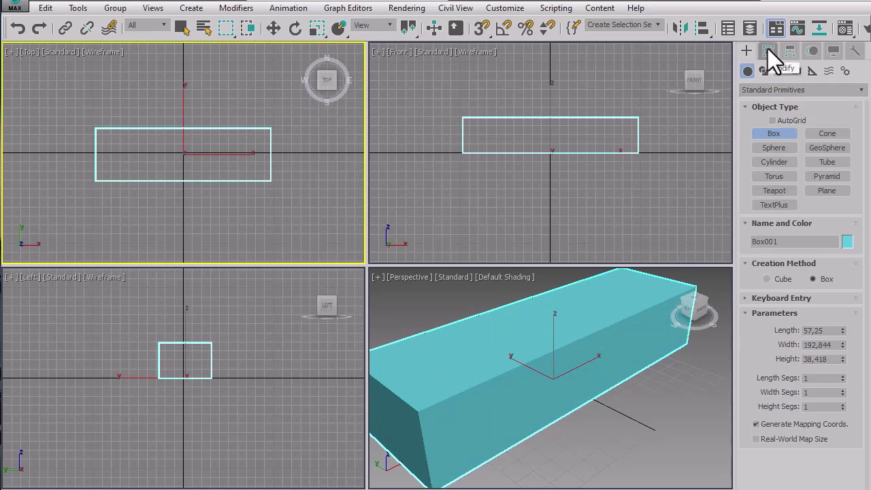
- Set the Perspective view's shading to show Edged Faces
left_click(492, 275)
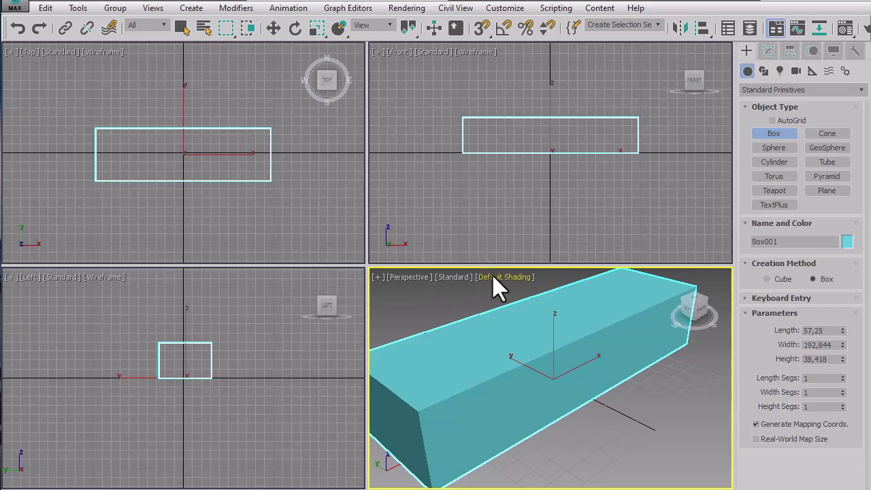
left_click(492, 275)
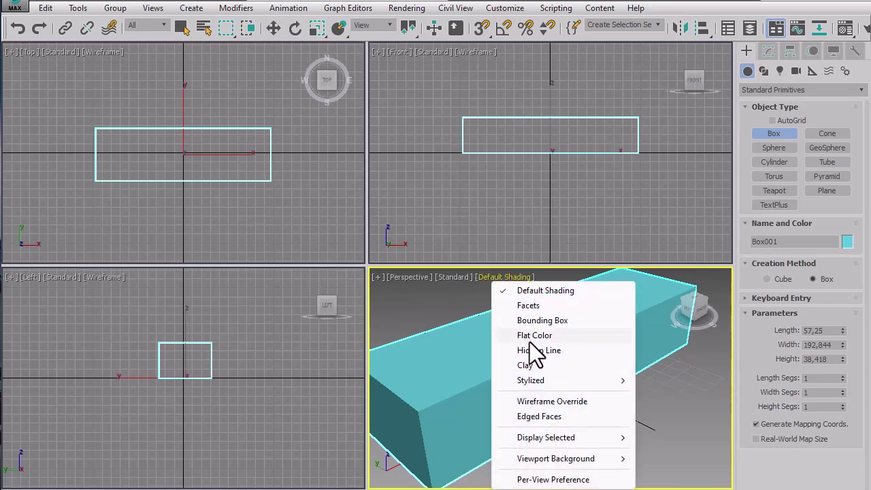
left_click(538, 415)
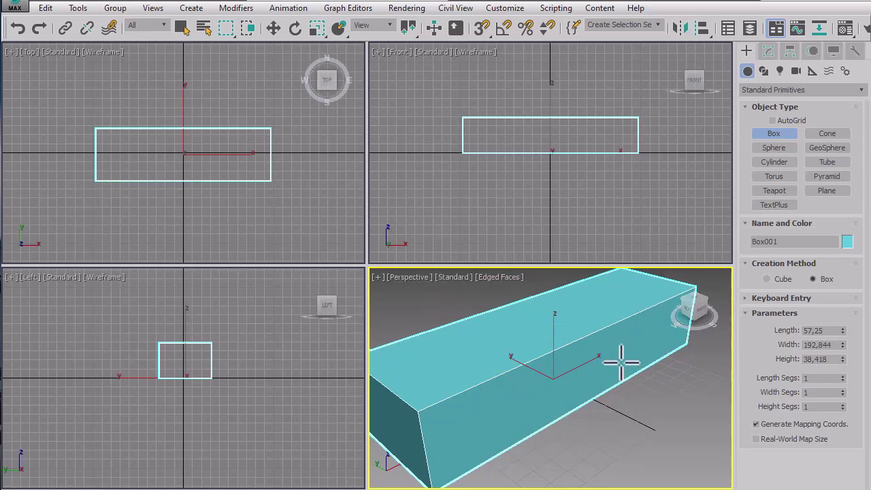
- Set the box's length, width and height segments to 3 each
left_click(842, 376)
left_click(843, 375)
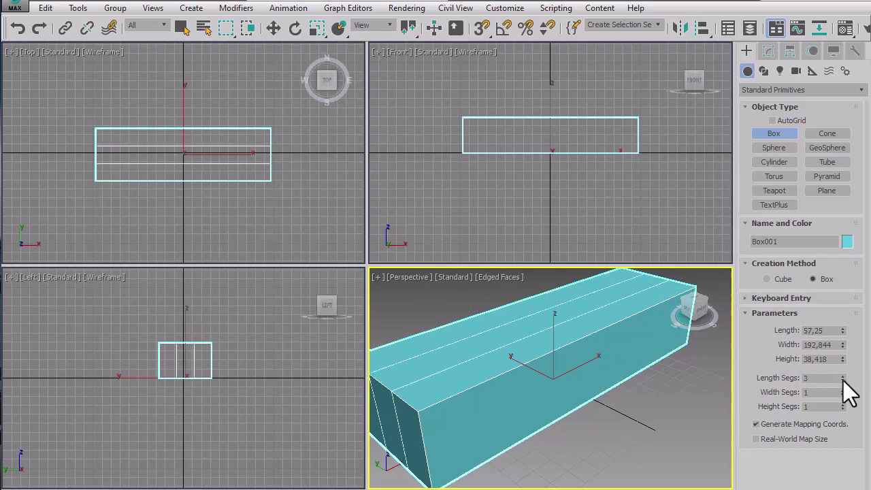
left_click(842, 391)
left_click(843, 390)
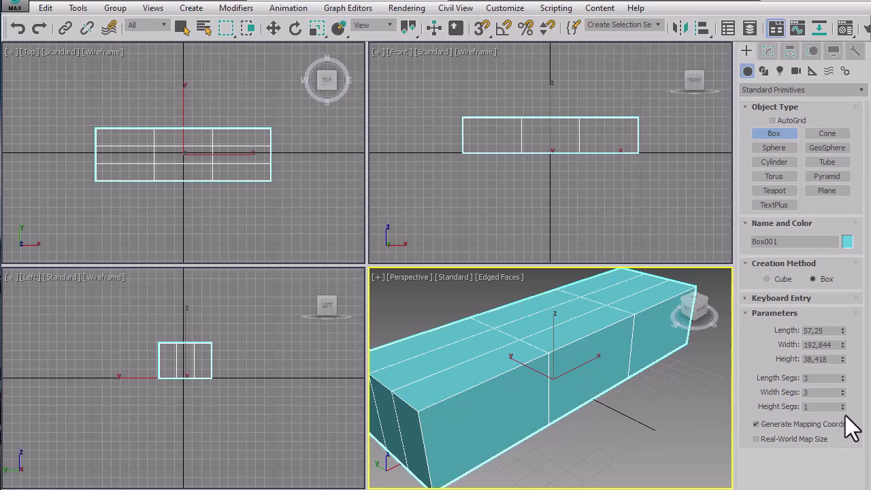
left_click(842, 404)
left_click(843, 404)
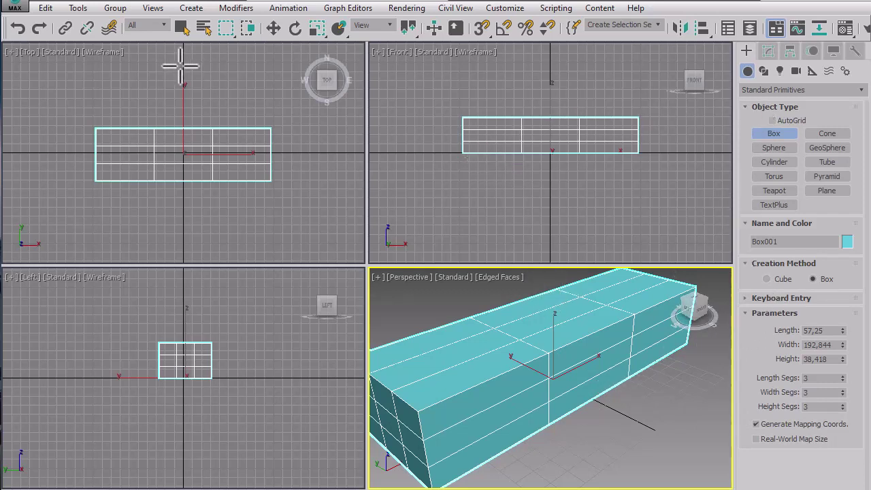
- Convert the box to an Editable Poly and switch to Polygon sub-object level
left_click(181, 32)
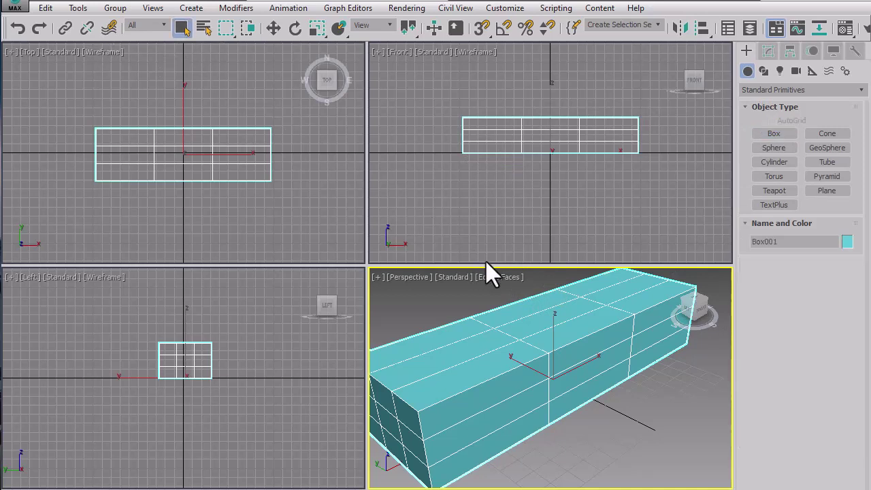
right_click(566, 292)
mouse_move(623, 440)
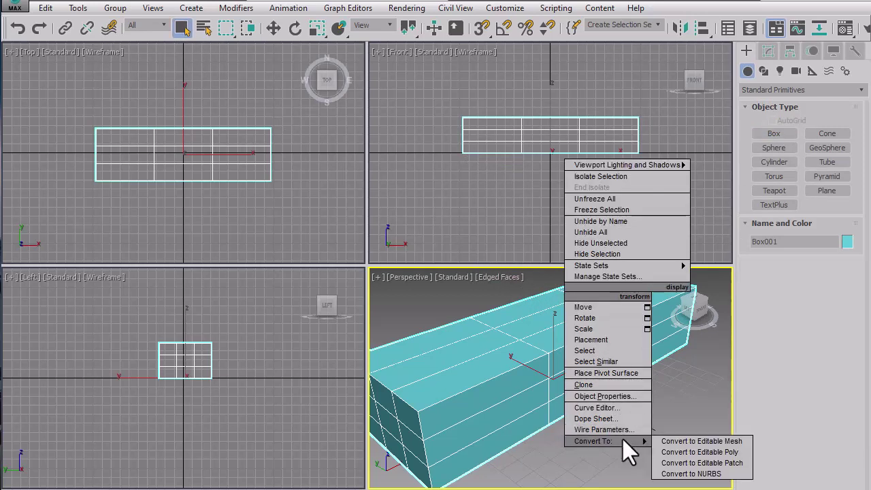
left_click(685, 451)
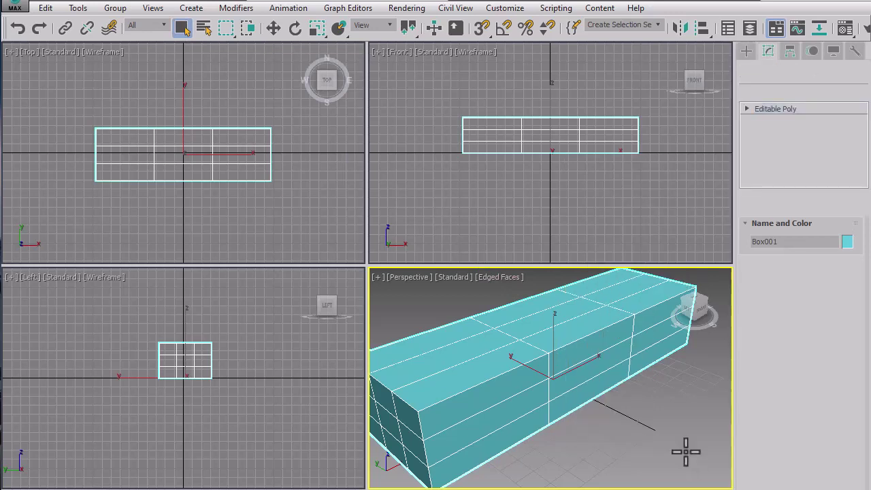
left_click(746, 109)
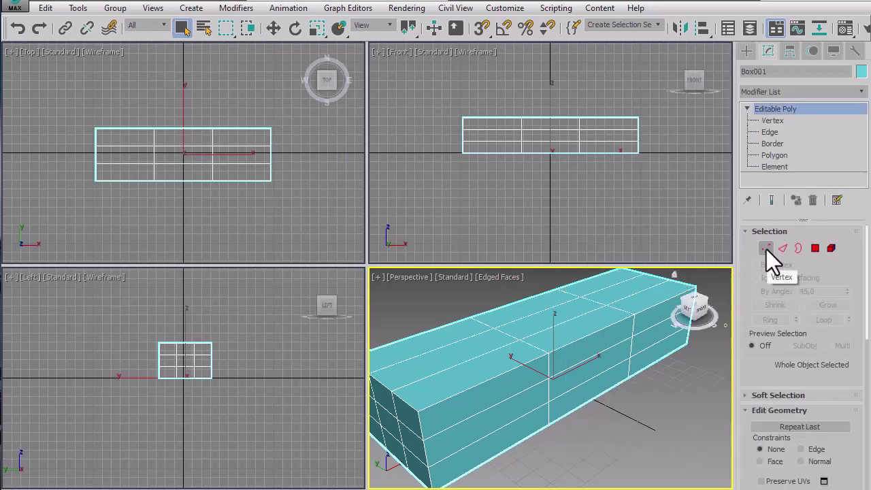
left_click(814, 249)
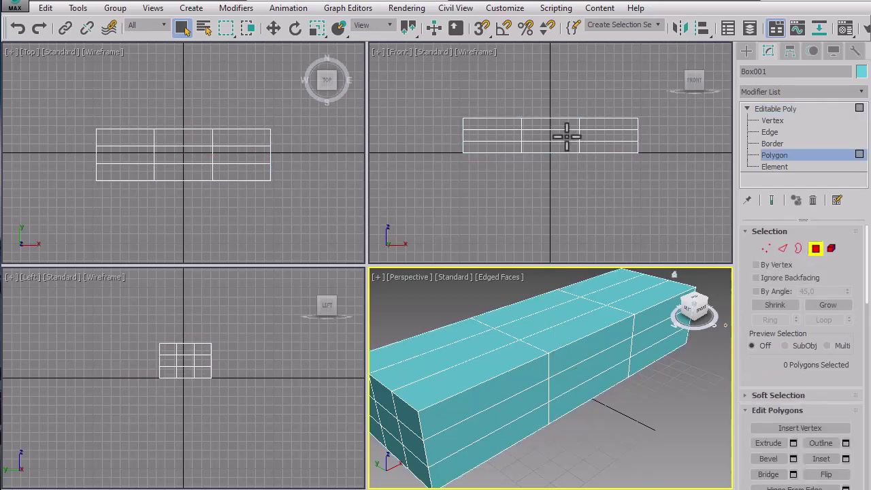
- Extrude the centre polygons of both long sides of the box far outward to form two wings
left_click(582, 371)
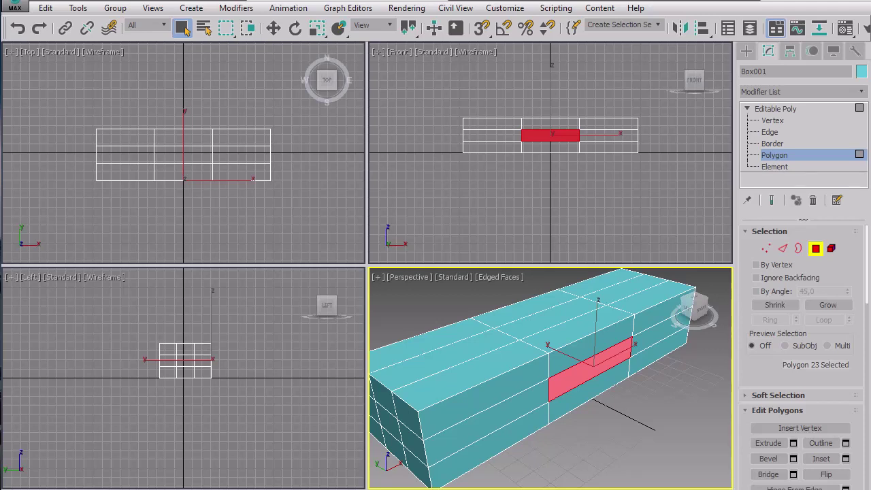
key("ctrl+r")
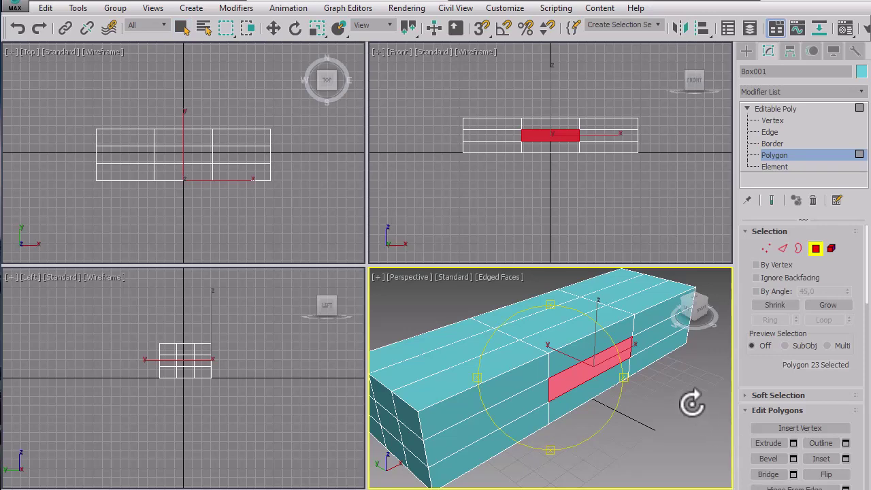
left_click_drag(619, 383, 364, 365)
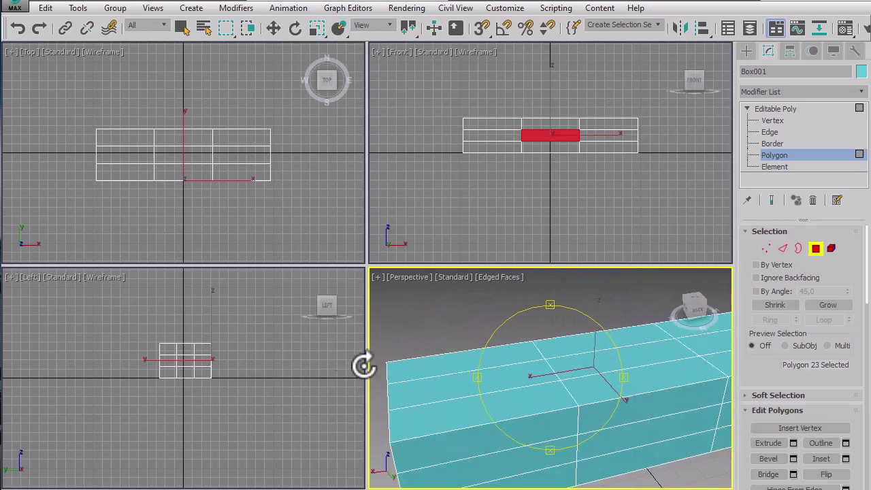
key("q")
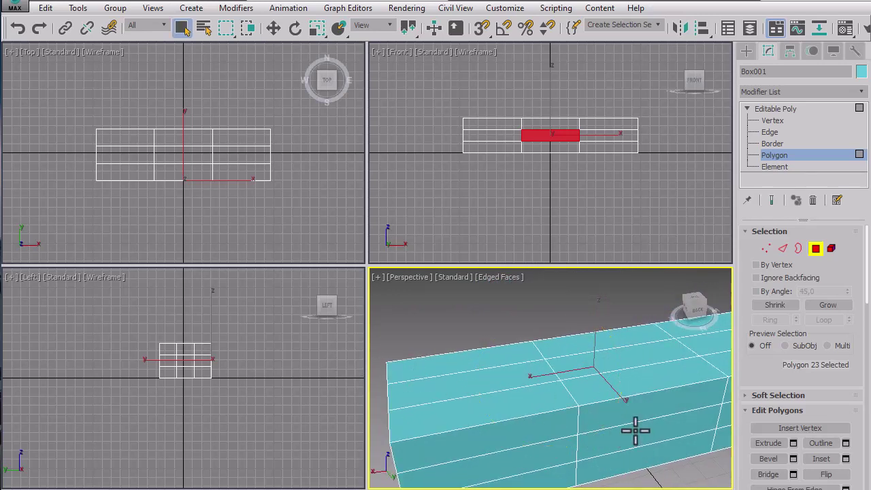
left_click(636, 430, "ctrl")
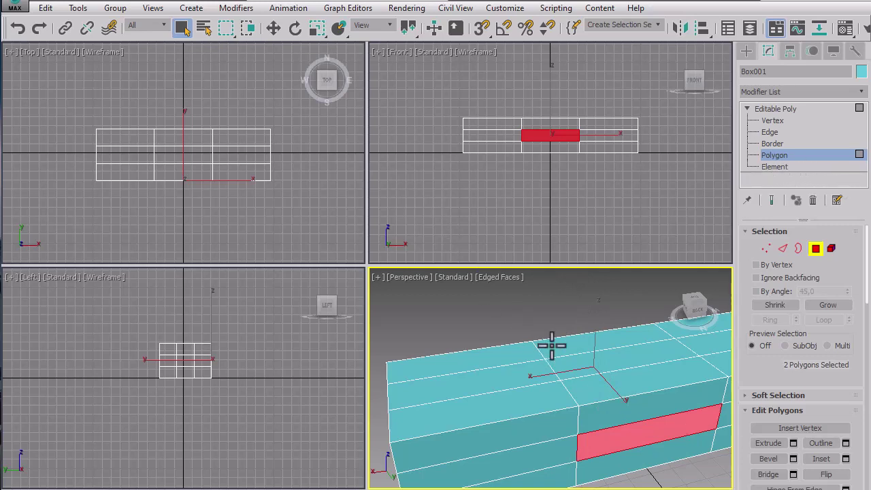
key("ctrl+shift+z")
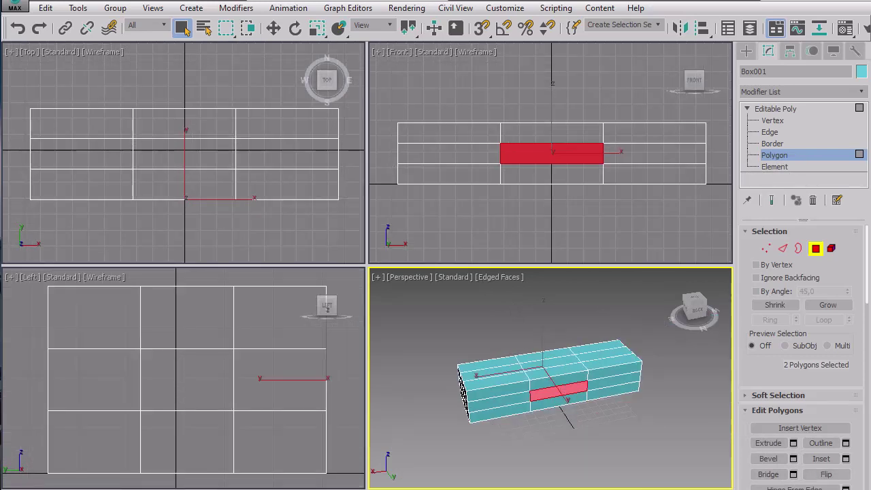
key("ctrl+r")
left_click_drag(485, 378, 705, 340)
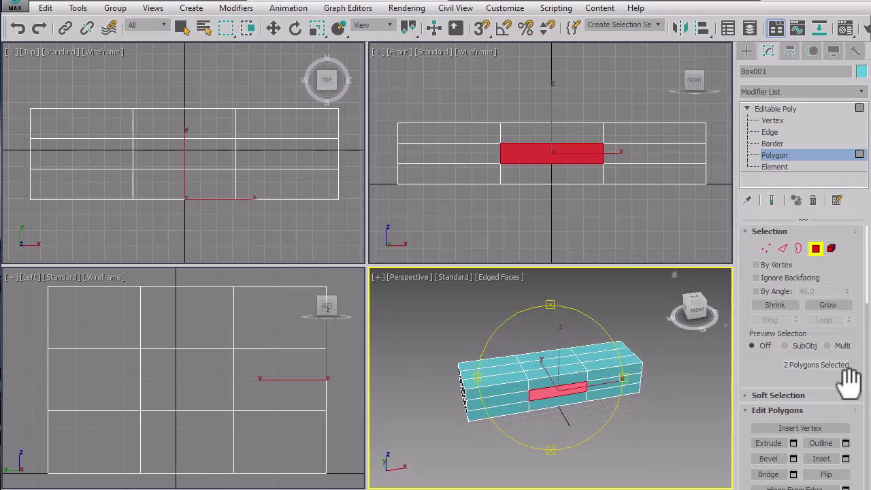
scroll(849, 332, "down", 4)
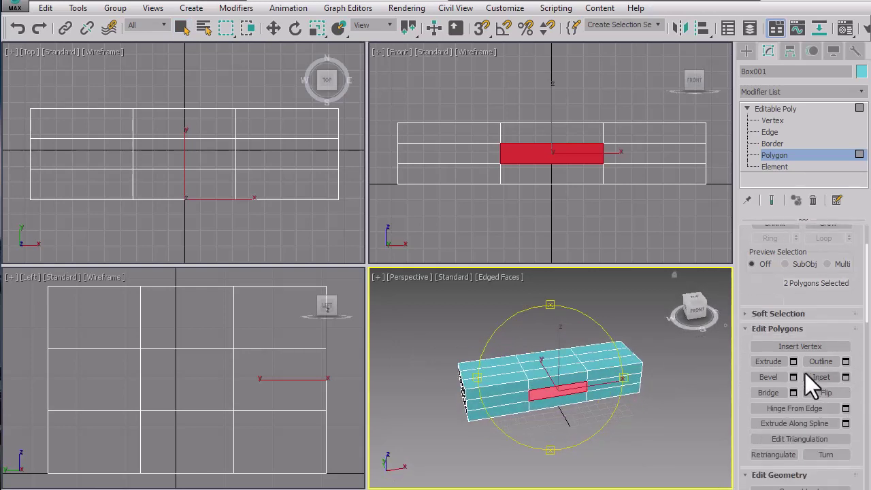
left_click(768, 361)
left_click_drag(574, 382, 666, 219)
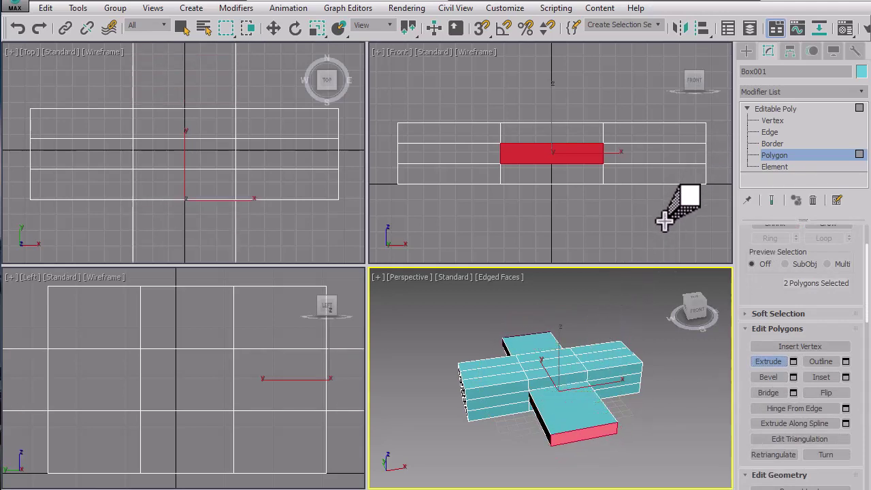
- Move both wing-end polygons in the positive X direction to sweep the wings, and leave Polygon level
left_click(272, 28)
left_click_drag(624, 427, 667, 408)
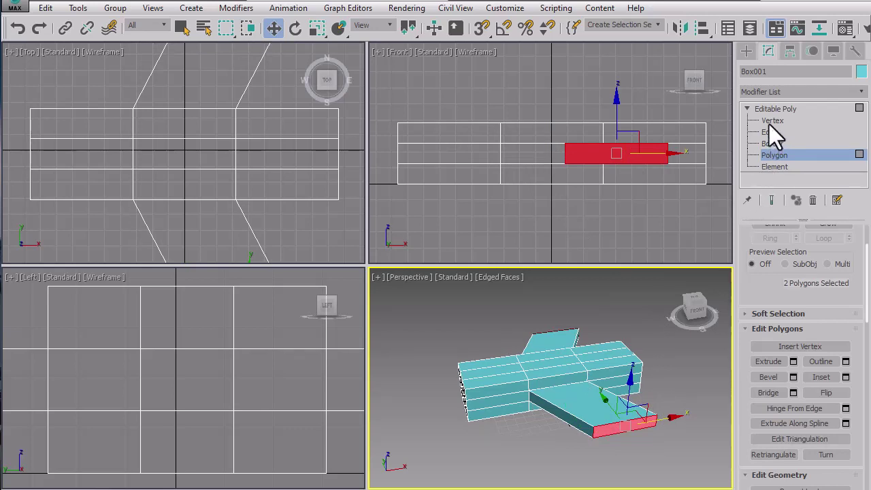
left_click(679, 377)
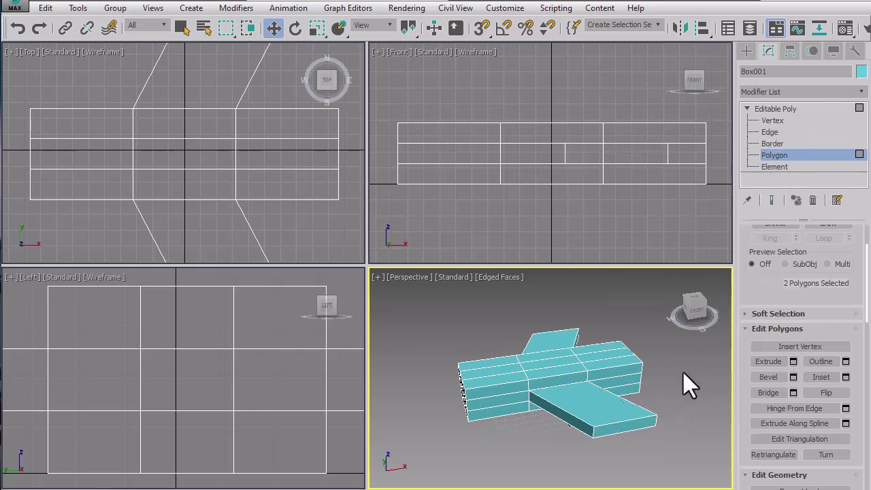
left_click(796, 157)
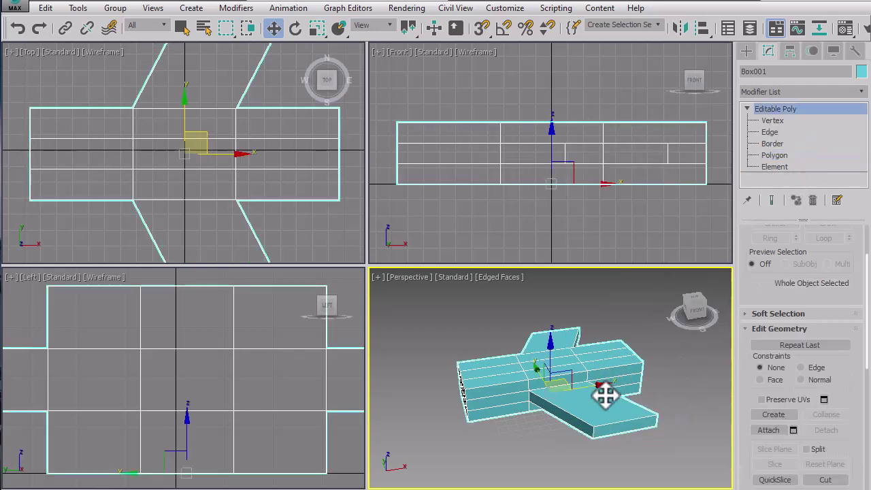
- Uniformly scale down all vertices of the body's negative-X end face to taper that end
left_click(771, 121)
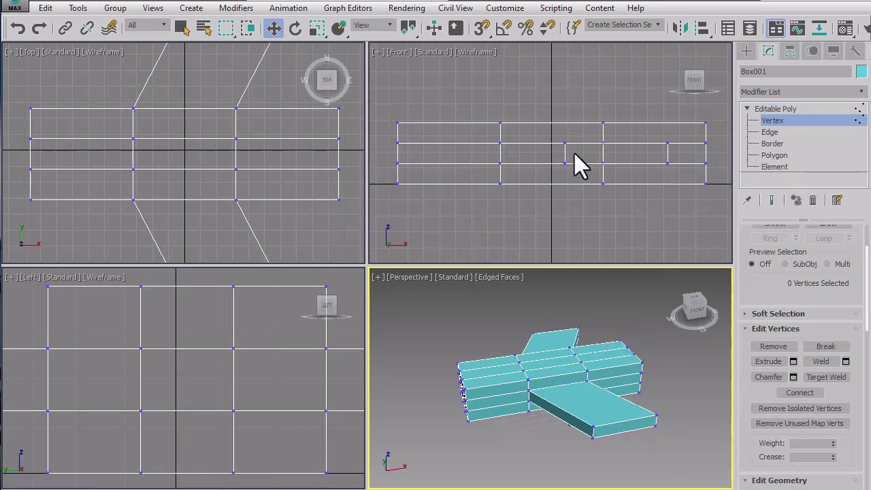
left_click_drag(386, 105, 395, 128)
left_click_drag(423, 217, 423, 217)
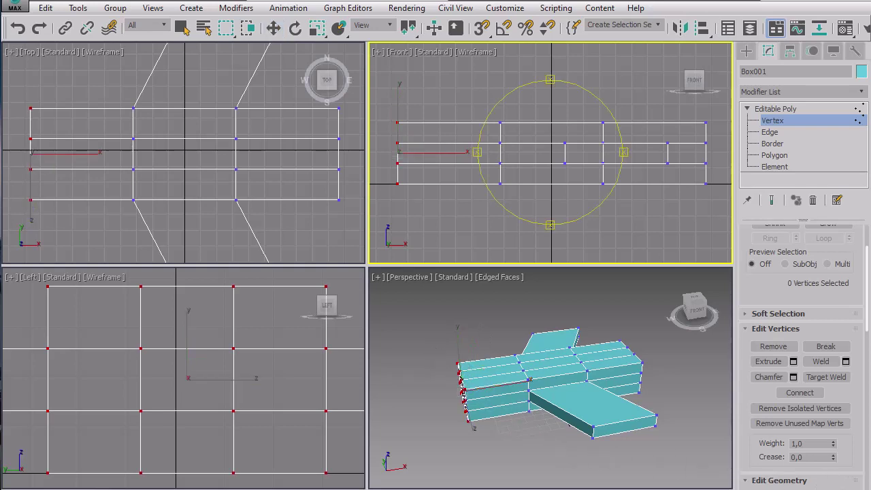
left_click(462, 389)
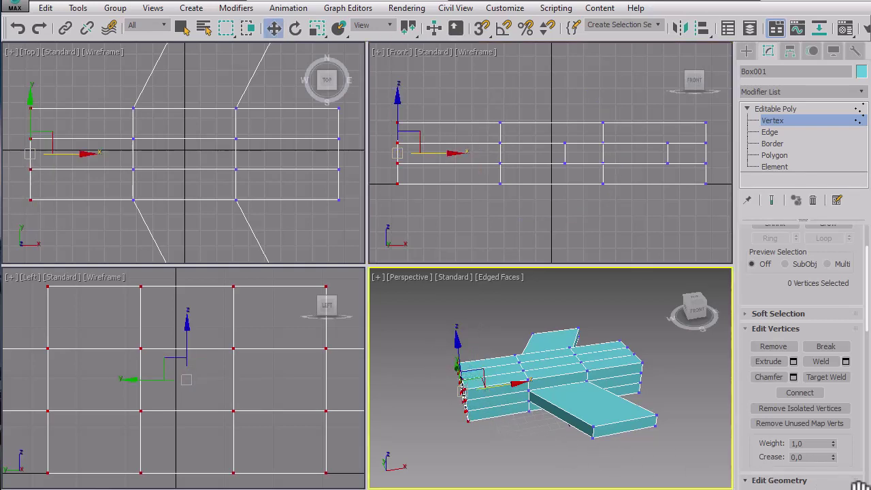
key("e")
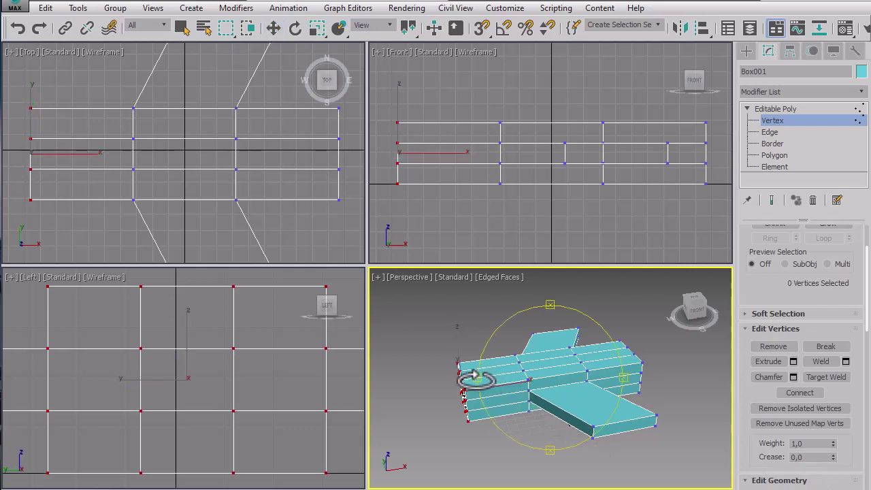
middle_click_drag(480, 373, 554, 360, "alt")
scroll(554, 360, "up", 2)
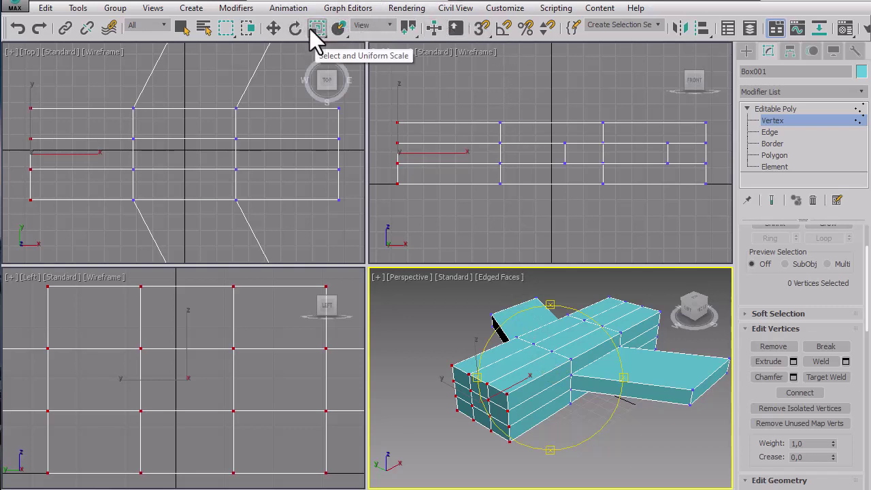
left_click(314, 28)
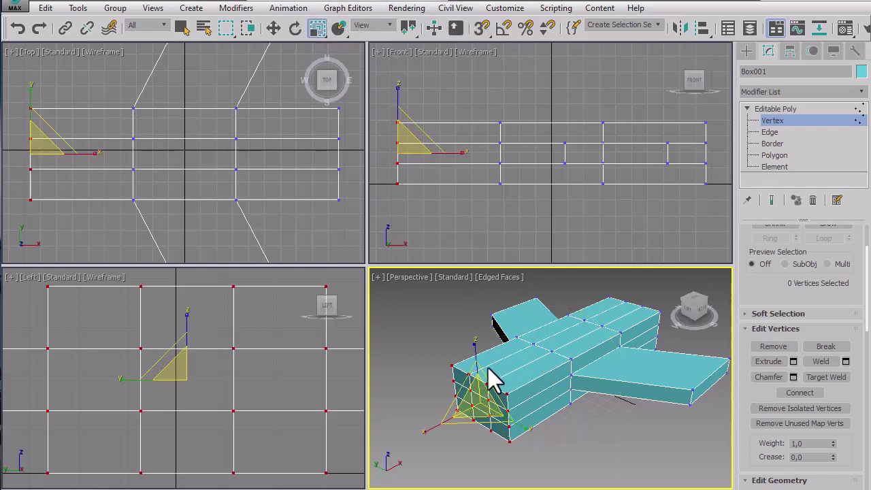
right_click(412, 328)
left_click(399, 332)
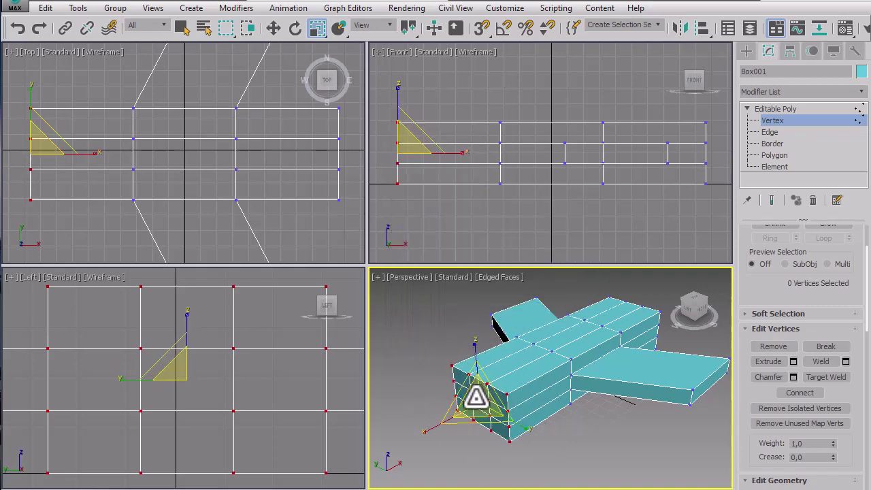
left_click_drag(476, 396, 498, 484)
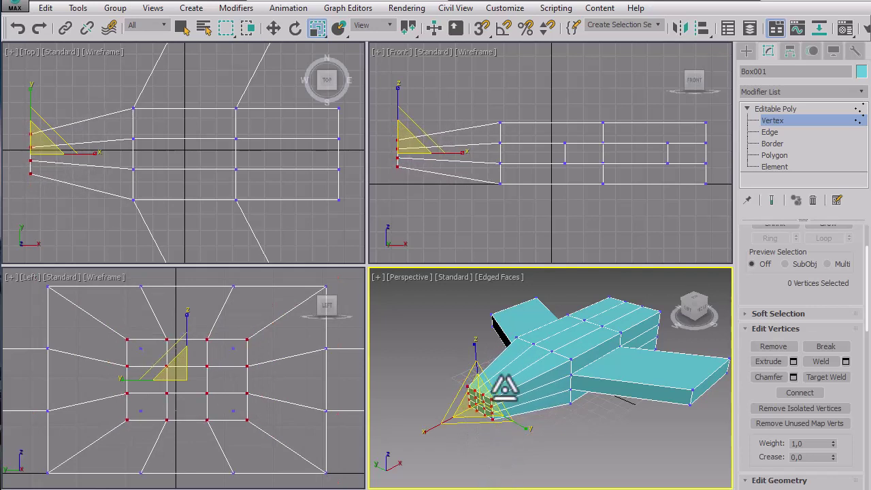
left_click(636, 221)
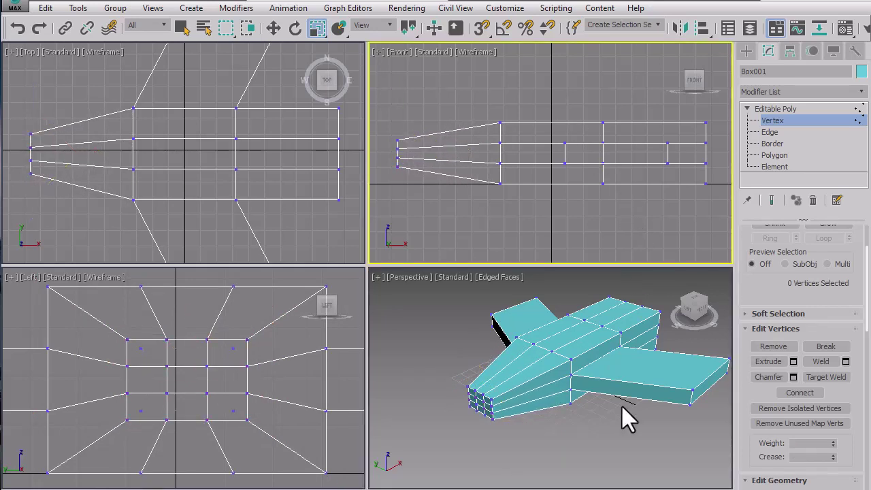
- Scale up the four centre vertices of the body's positive-X end face within the YZ plane to enlarge its middle polygon
key("e")
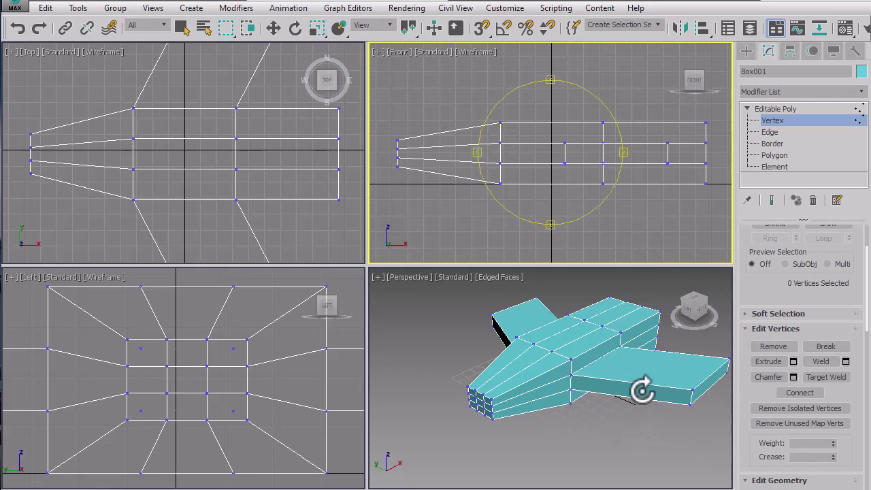
left_click(626, 363)
middle_click_drag(620, 375, 579, 369, "alt")
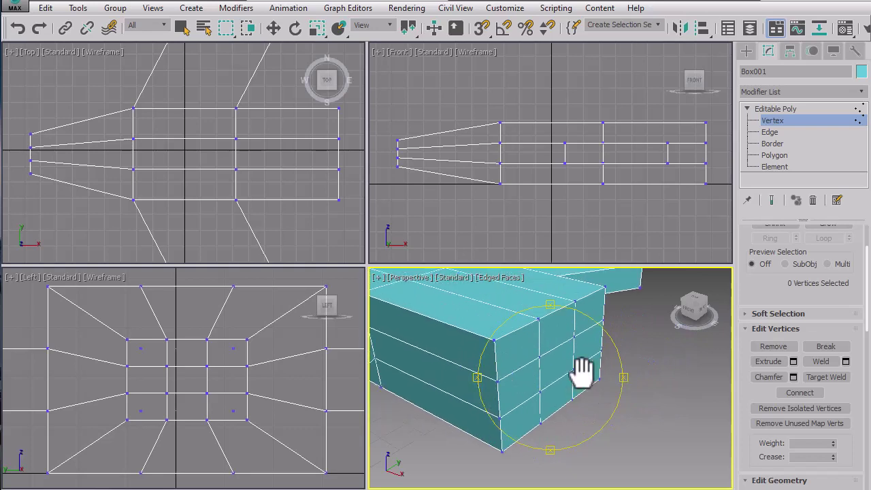
right_click(654, 353)
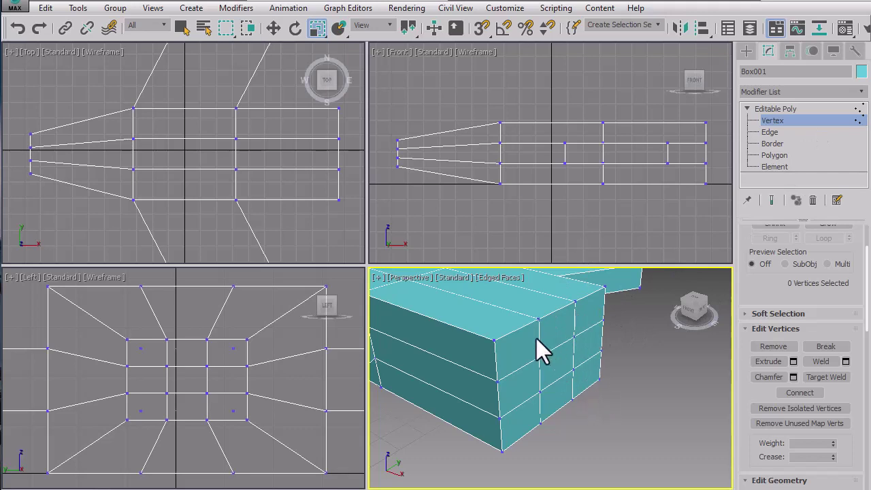
left_click_drag(531, 336, 578, 397)
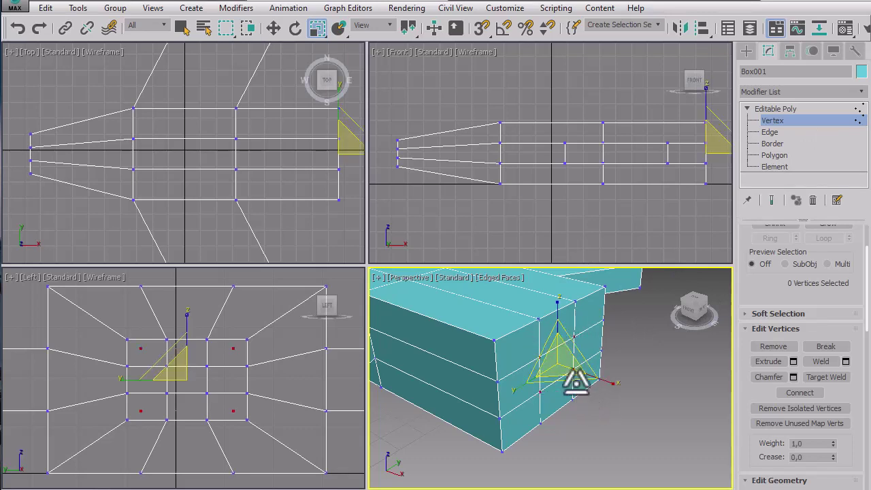
left_click(182, 28)
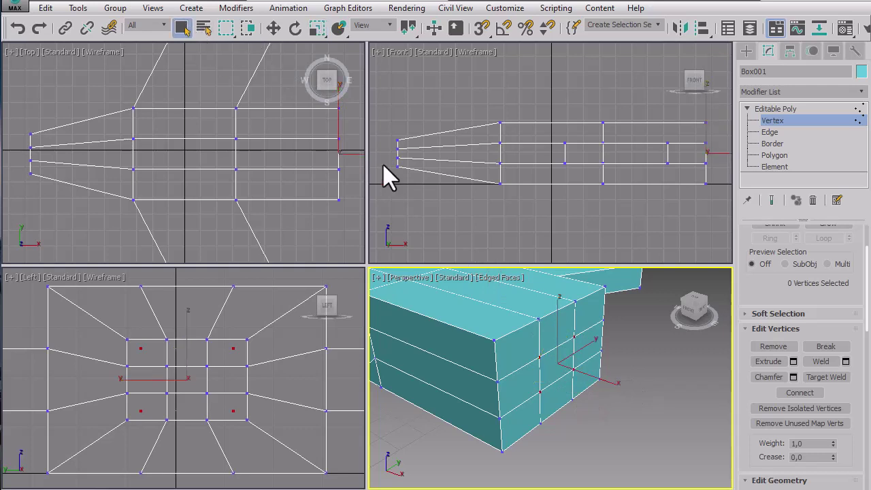
left_click(317, 30)
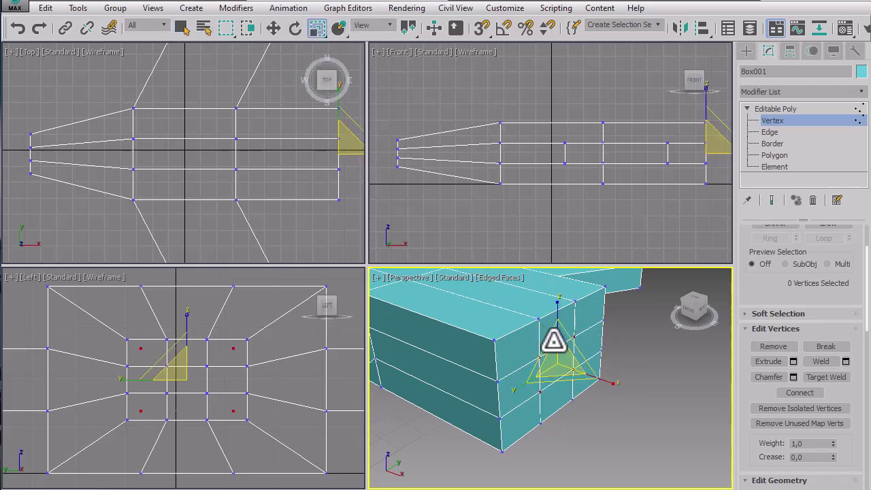
left_click_drag(553, 334, 578, 223)
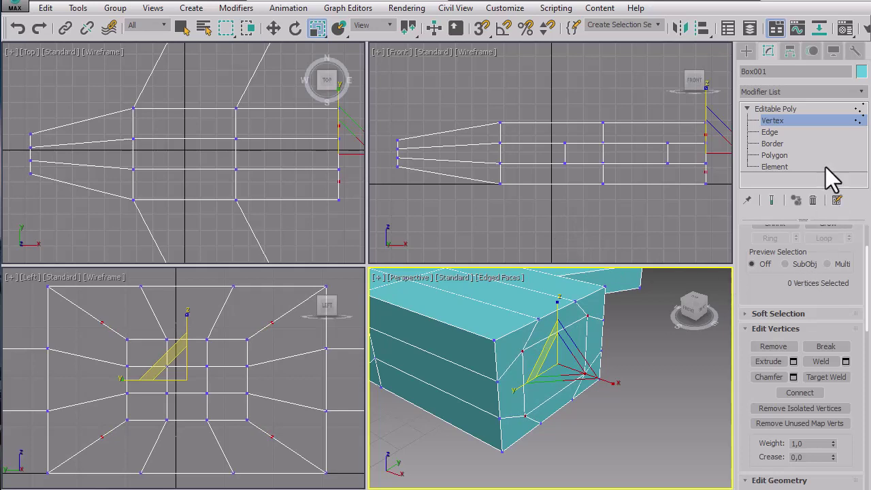
- Bevel the enlarged centre polygon of the positive-X end face a short distance outward, flaring it to nearly the body's full size
left_click(828, 130)
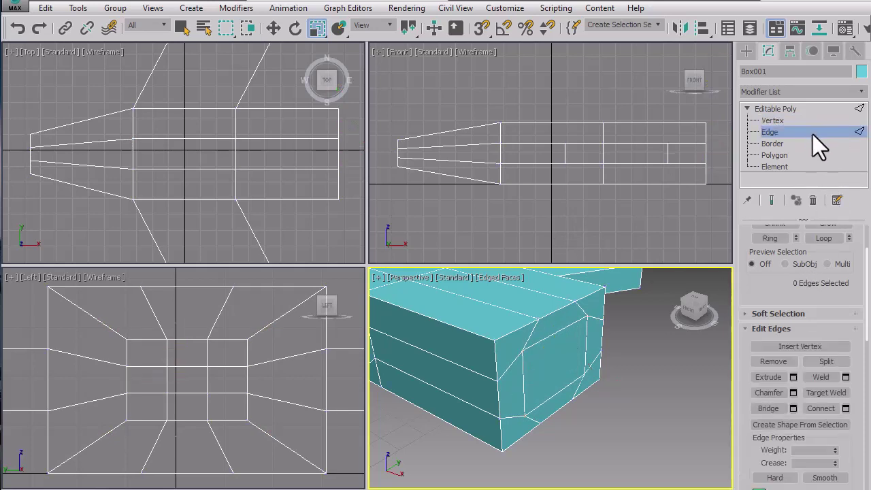
left_click(812, 120)
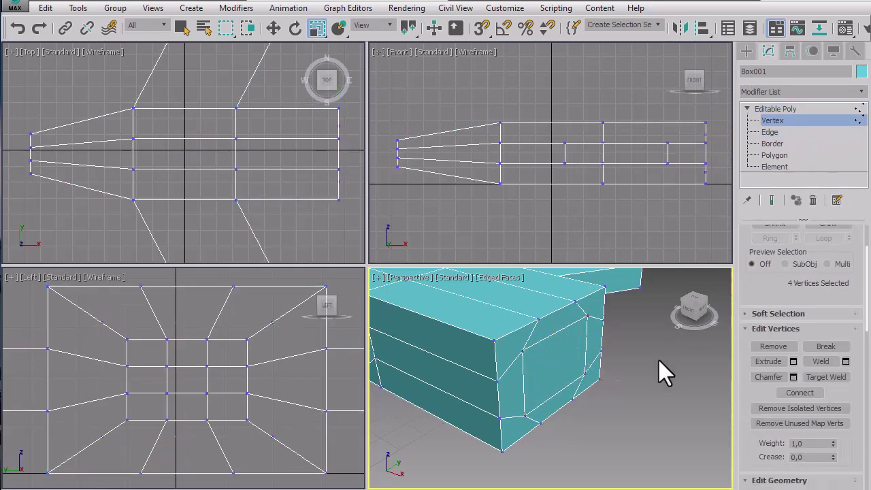
left_click(781, 155)
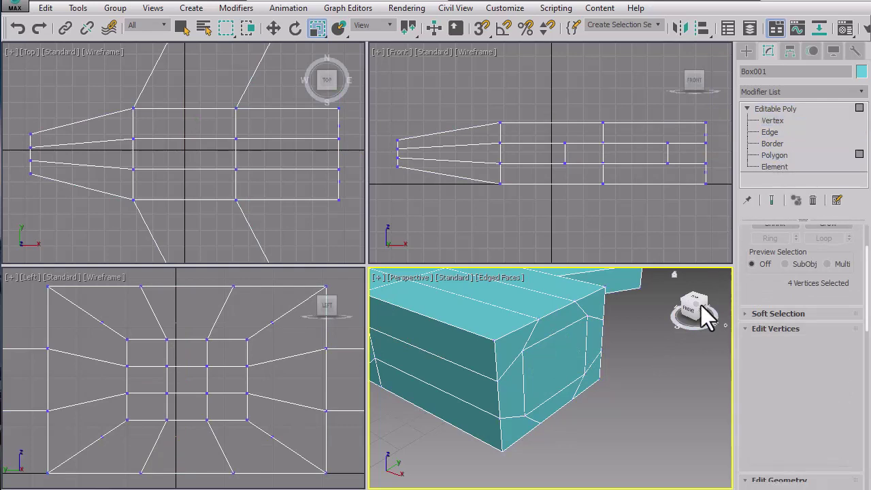
left_click(563, 352)
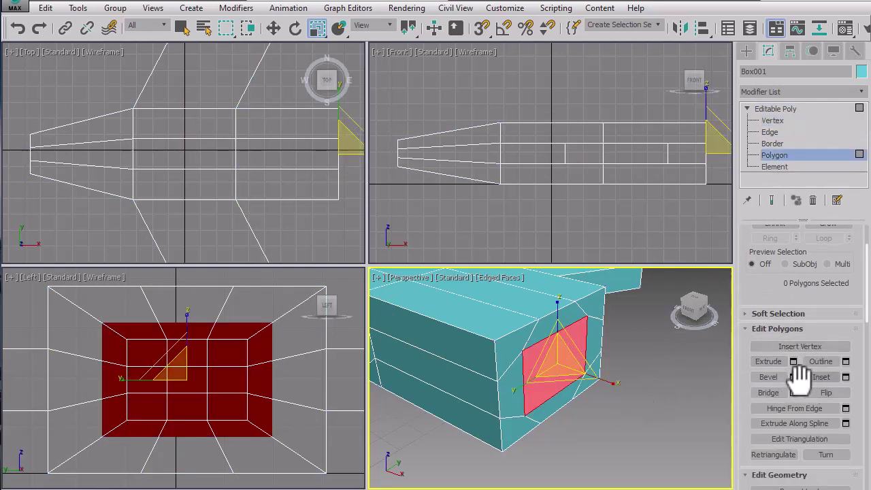
left_click(769, 378)
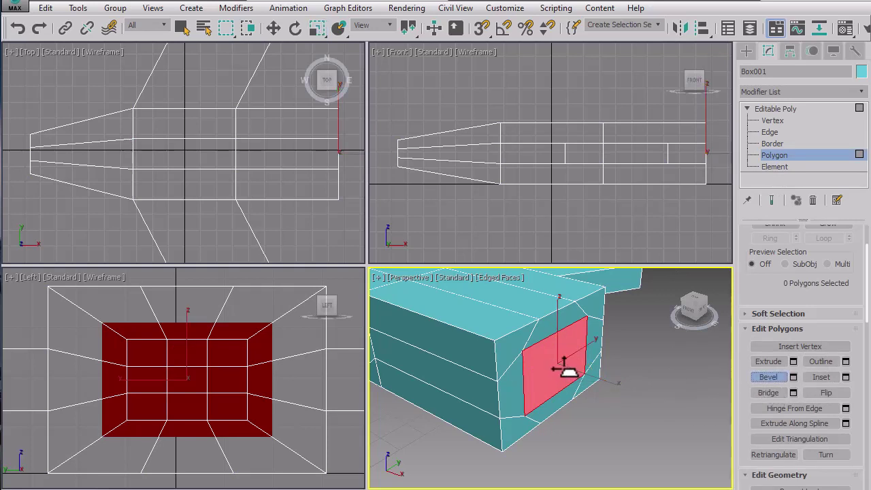
left_click_drag(563, 366, 576, 329)
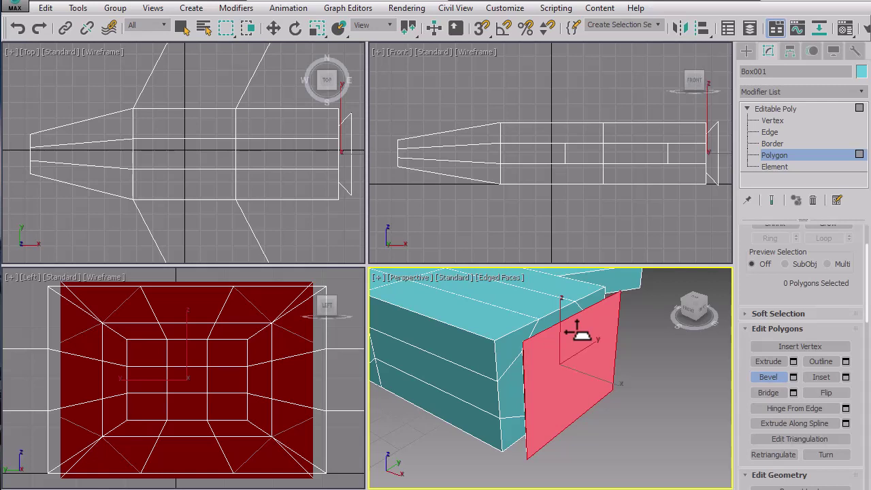
left_click_drag(577, 331, 578, 333)
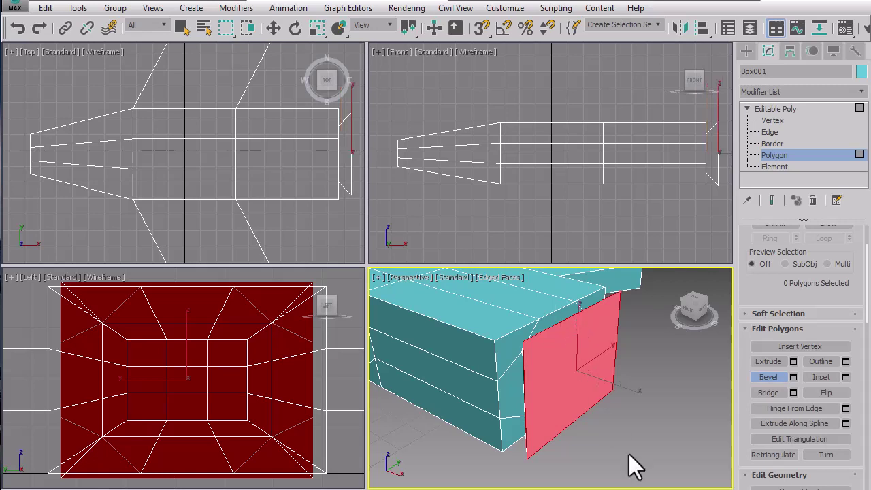
- Extrude the flared end polygon a short distance outward to give the tail piece a thick slab
left_click(767, 361)
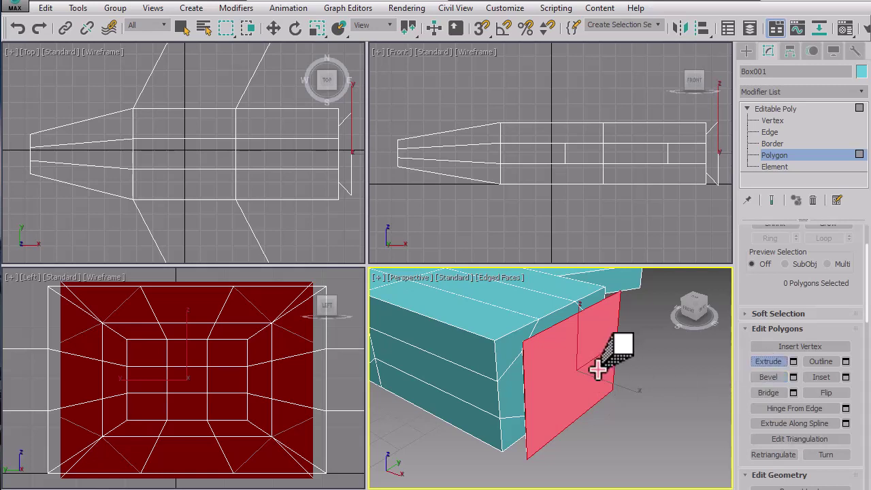
left_click_drag(598, 363, 603, 353)
right_click(666, 194)
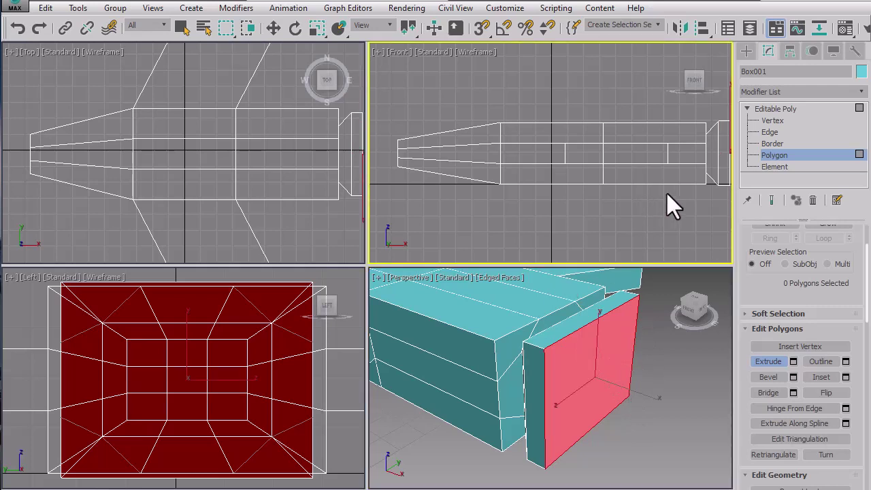
middle_click_drag(666, 193, 586, 189)
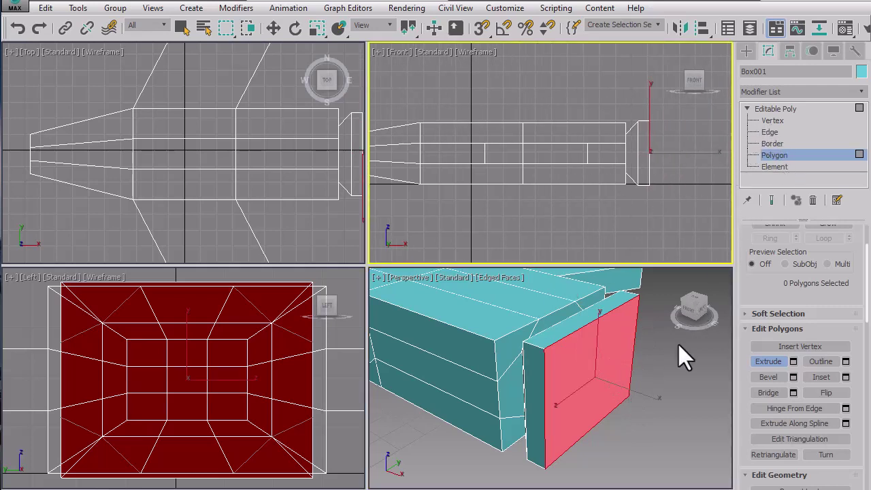
left_click(675, 365)
- Move all vertices of the body's positive-X end face in the negative X direction, widening the gap to the tail slab, and deselect them
left_click(763, 123)
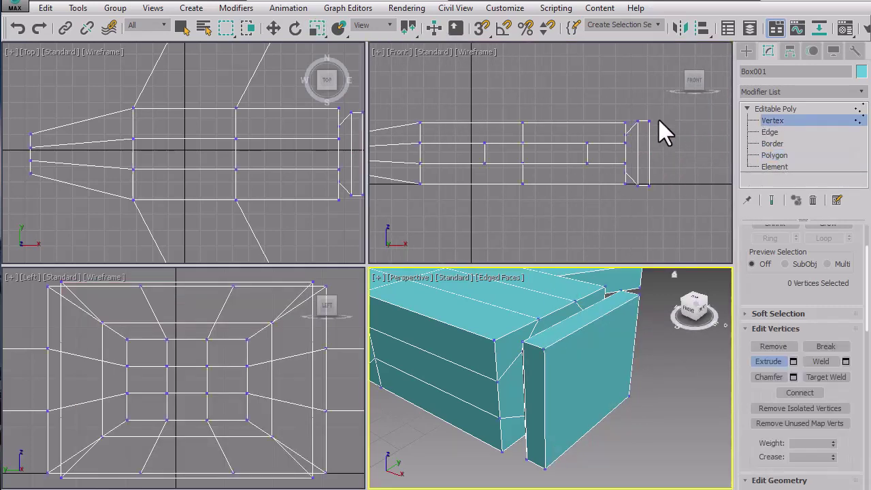
left_click_drag(661, 105, 646, 166)
left_click_drag(639, 203, 656, 197)
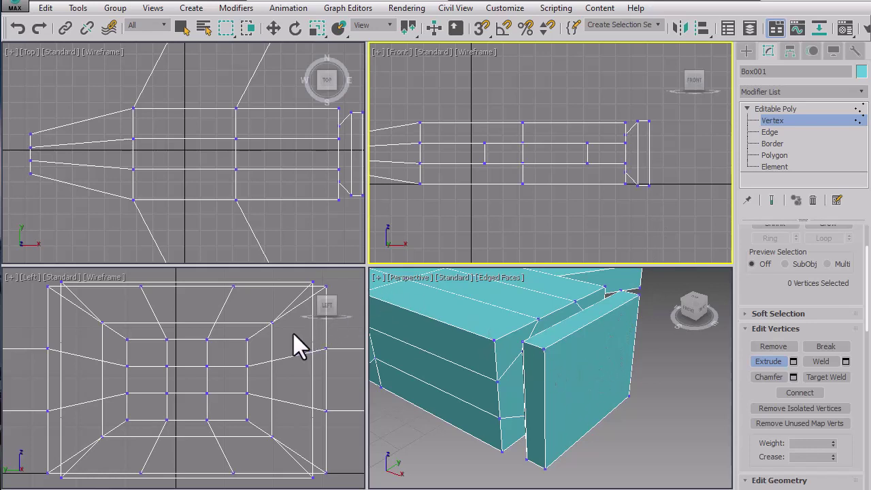
left_click(230, 357)
scroll(228, 357, "down", 5)
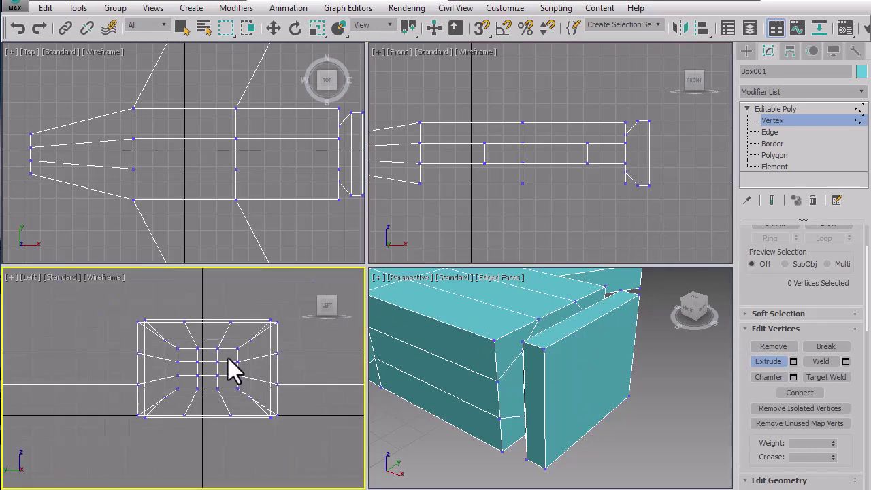
scroll(233, 361, "up", 3)
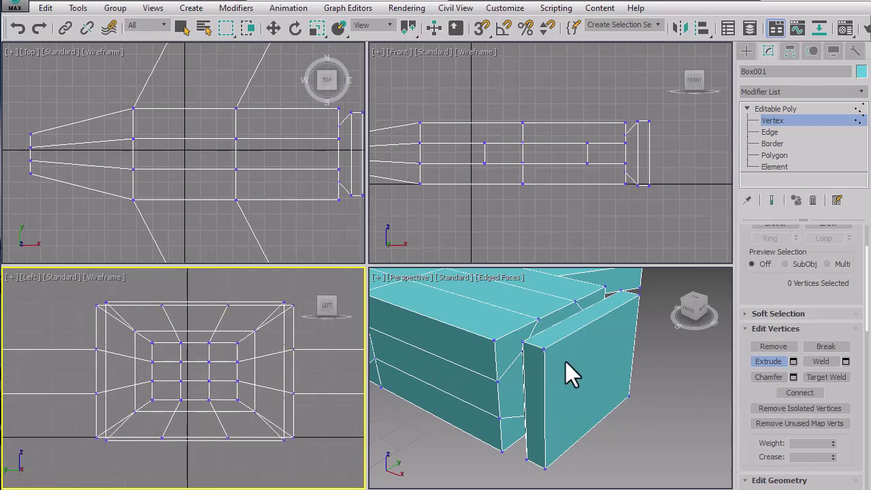
middle_click_drag(328, 235, 299, 234)
left_click_drag(288, 94, 310, 147)
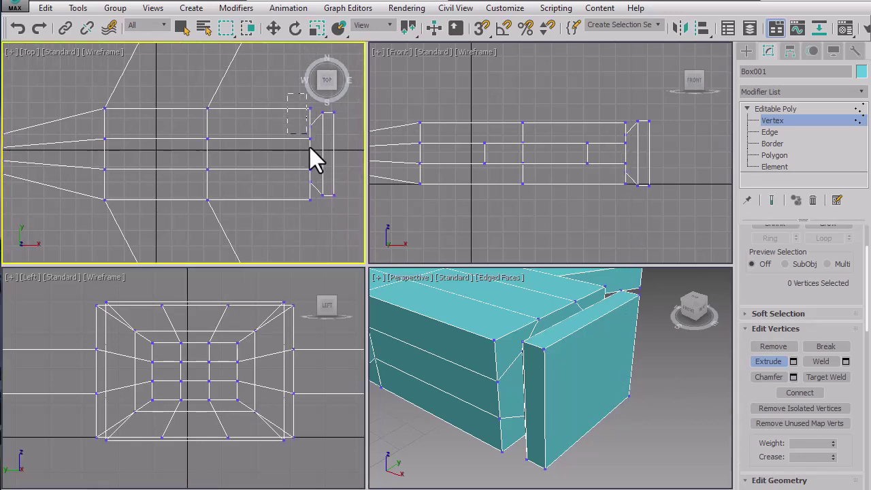
left_click_drag(314, 215, 316, 210)
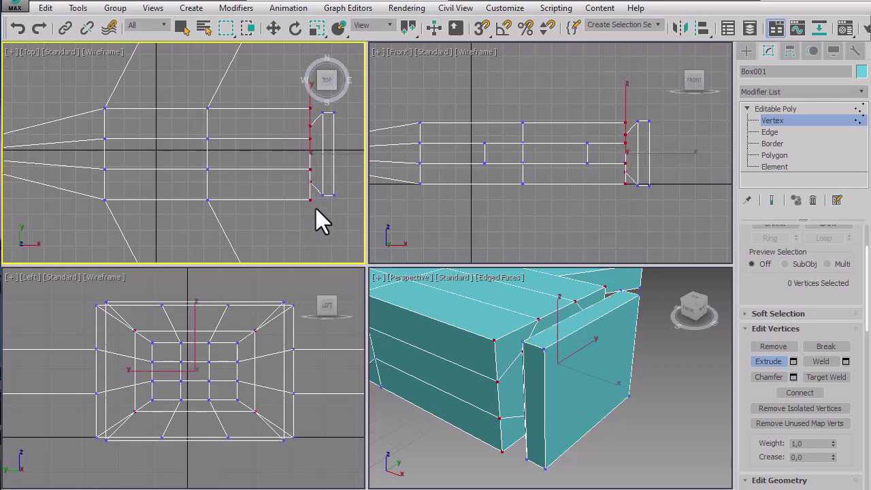
left_click(273, 28)
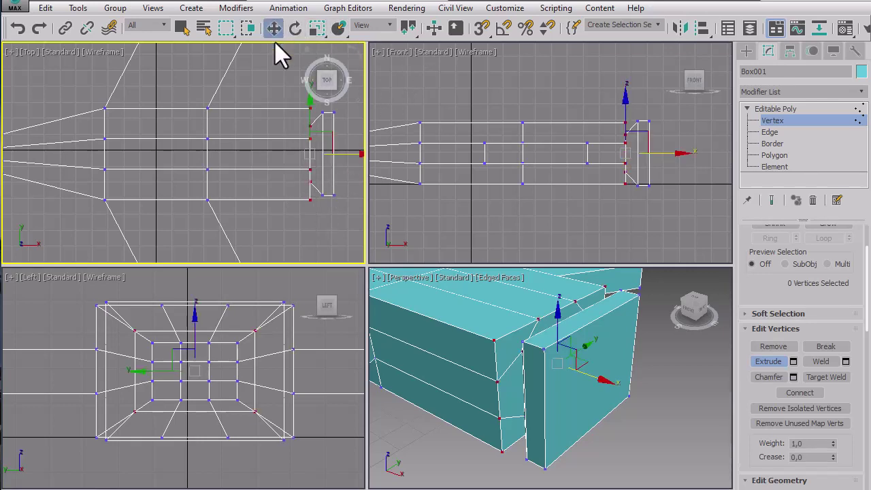
left_click_drag(336, 155, 328, 158)
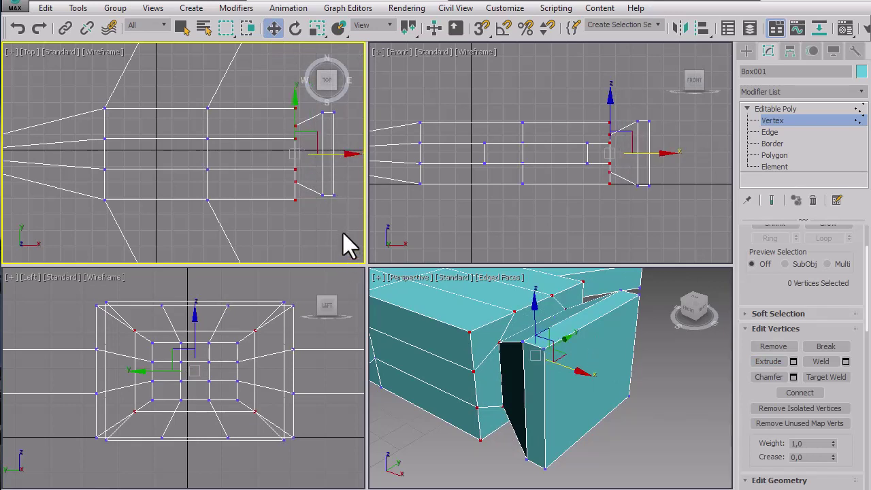
left_click(313, 221)
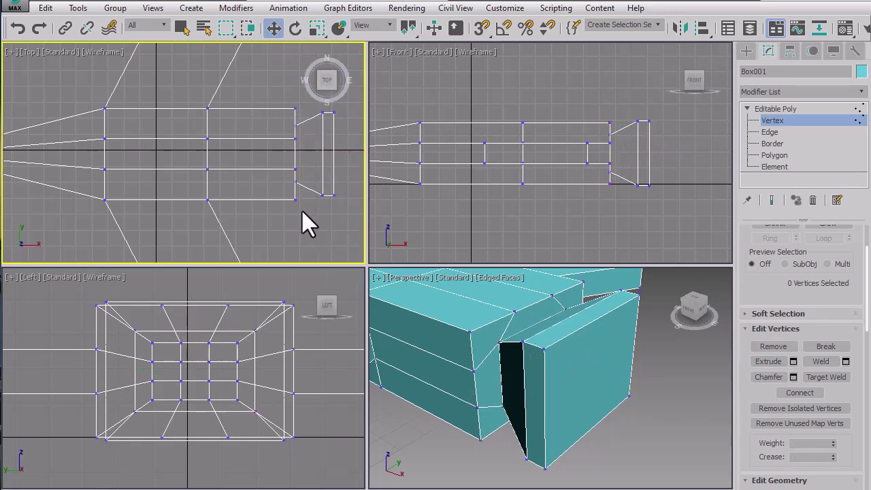
- Move the outer vertices on both long sides of the body's positive-X end slightly in the positive X direction
left_click_drag(286, 198, 283, 198)
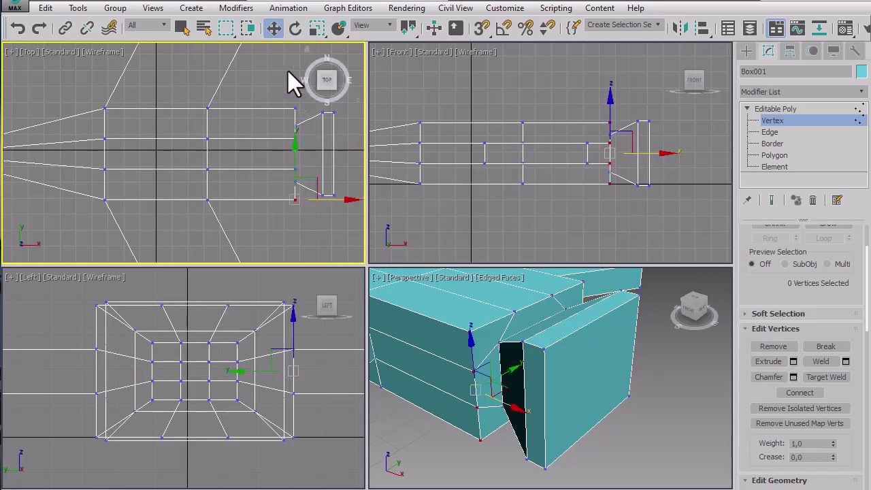
left_click_drag(285, 98, 302, 116, "ctrl")
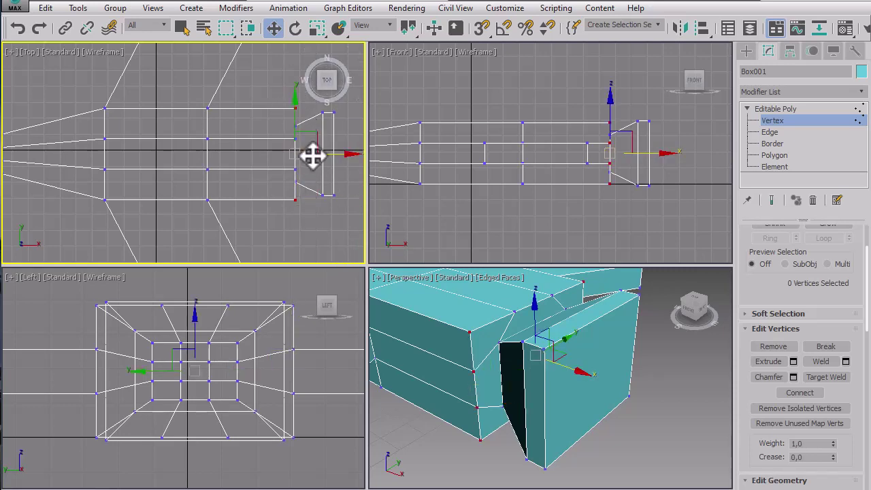
mouse_move(331, 155)
left_mouse_down()
mouse_move(320, 156)
mouse_move(334, 154)
left_mouse_up()
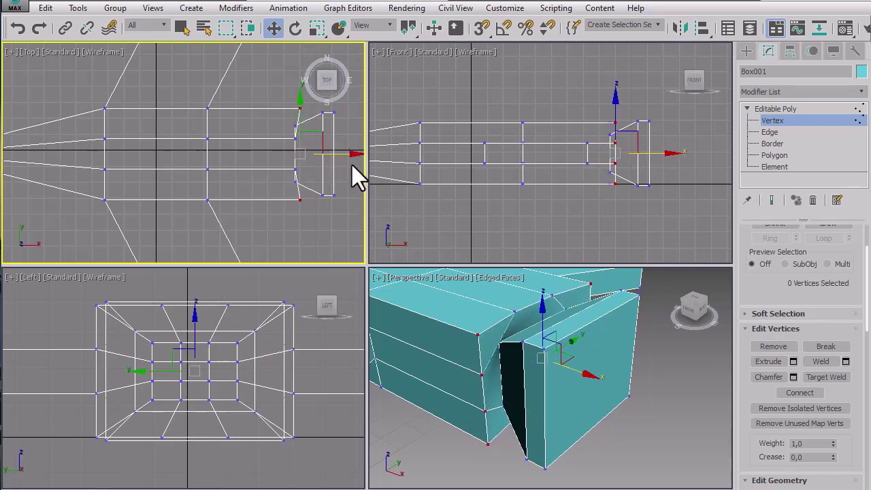
- Scale the selected outer side vertices down along Z and slightly wider along Y, deselect them, and fit the whole airplane in all viewports
left_click(316, 28)
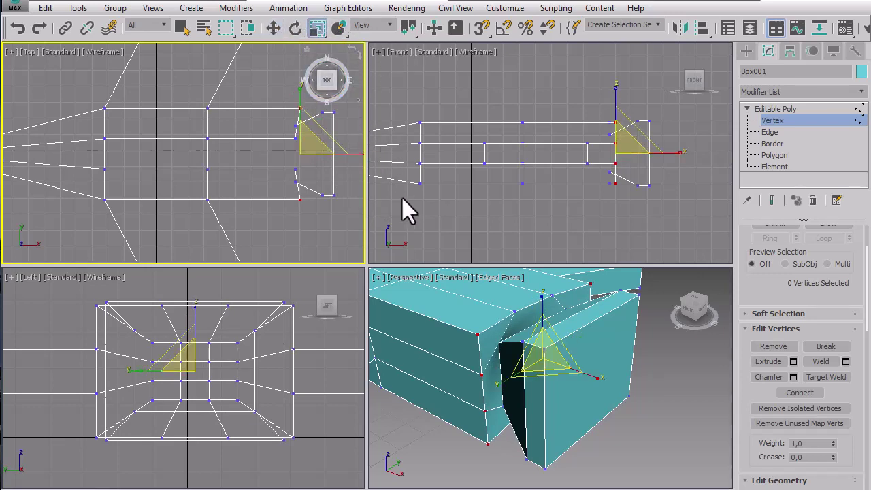
right_click(547, 302)
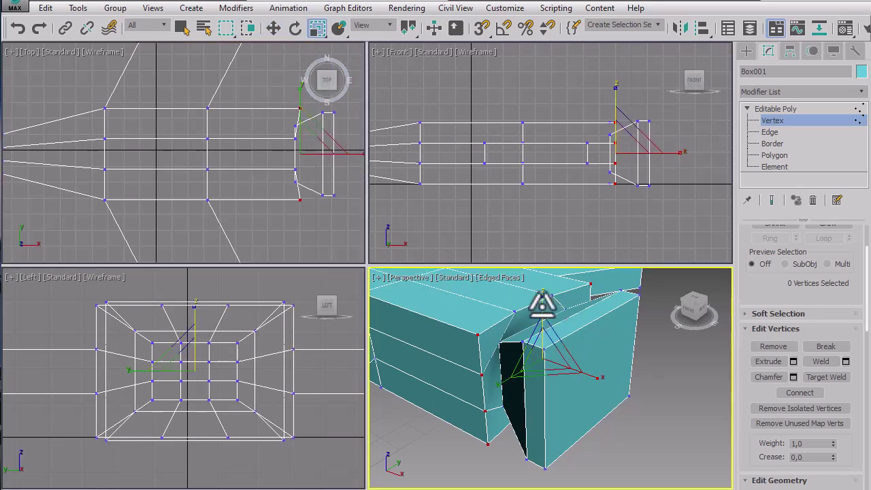
left_click_drag(543, 305, 508, 372)
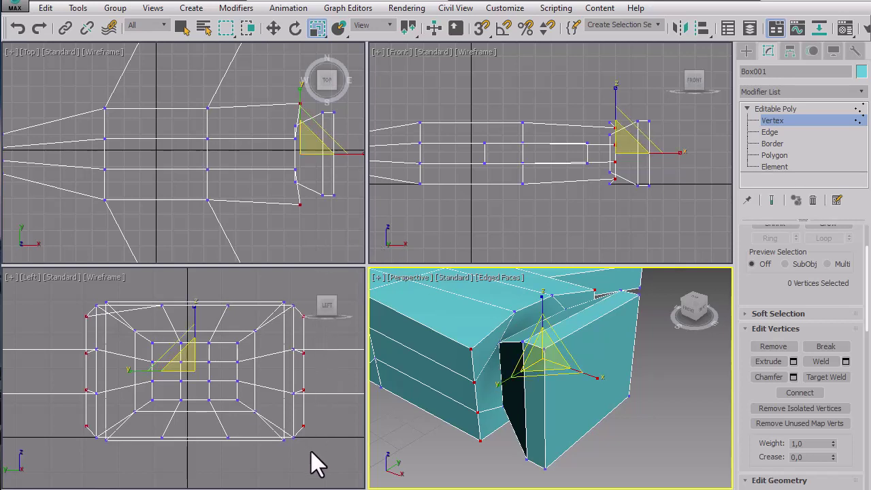
left_click(326, 465)
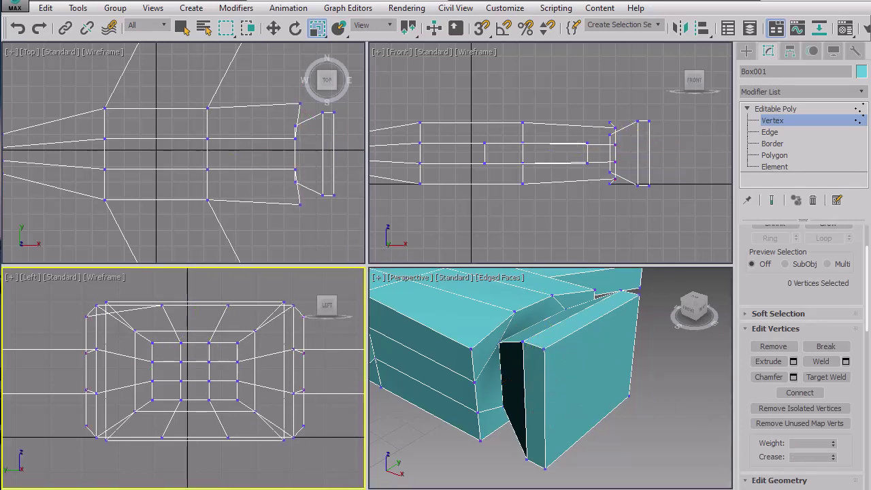
key("ctrl+shift+z")
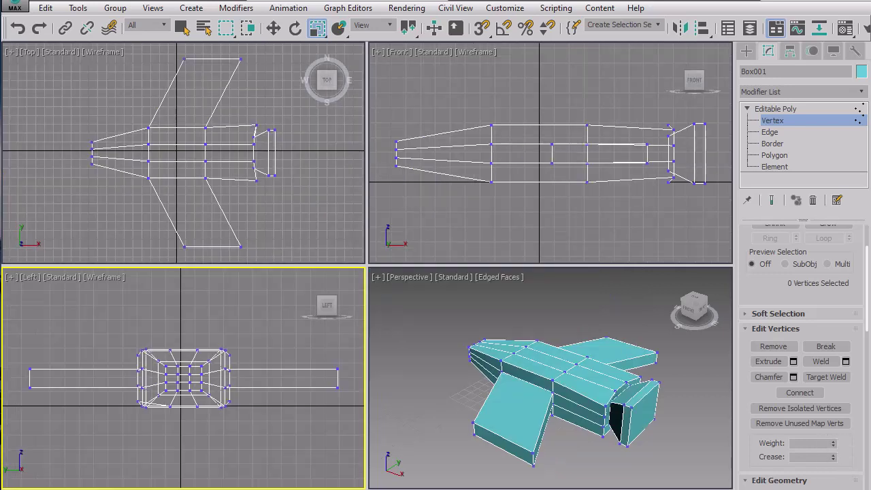
left_click(684, 436)
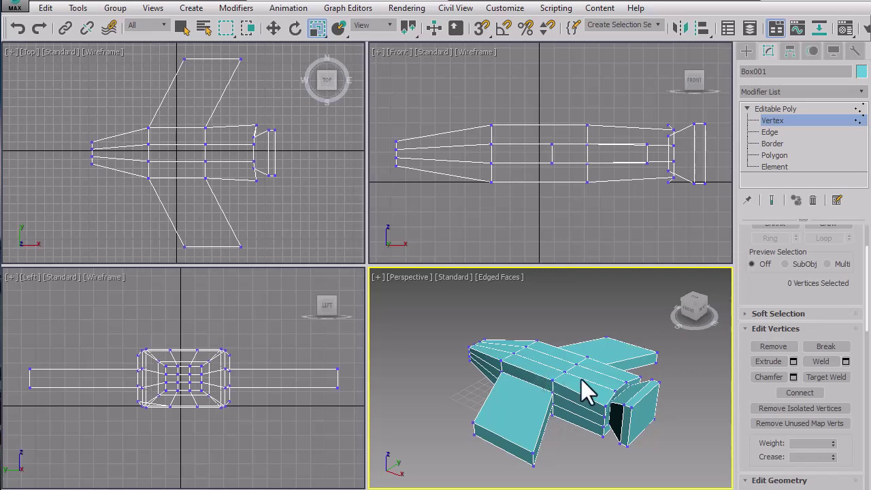
- Inset the central top polygon of the body's positive-X section slightly to form the fin's base
left_click(786, 120)
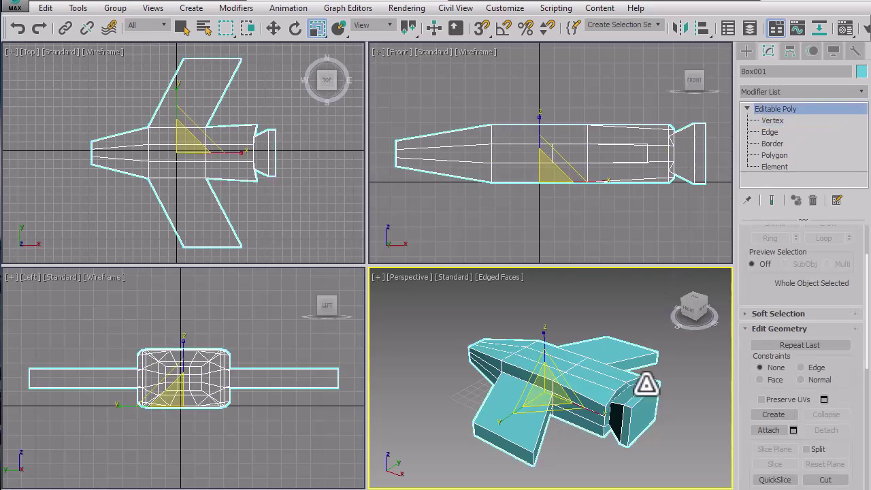
left_click(786, 157)
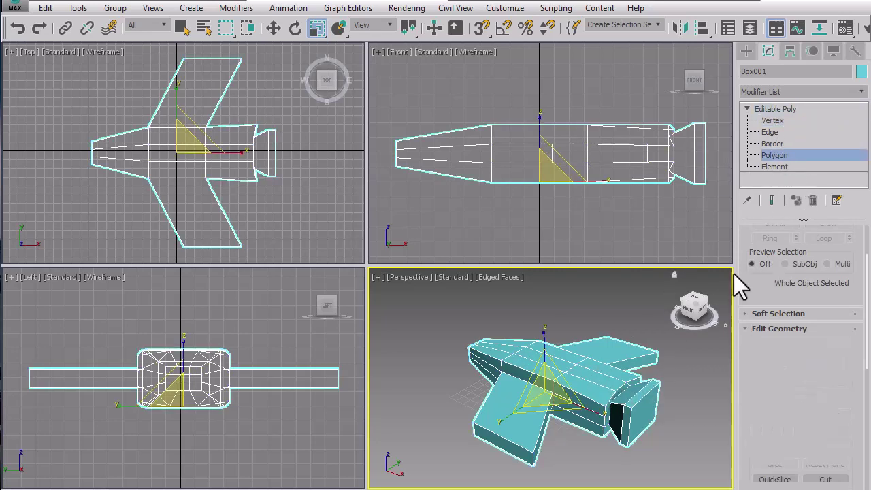
left_click(595, 376)
scroll(595, 376, "up", 5)
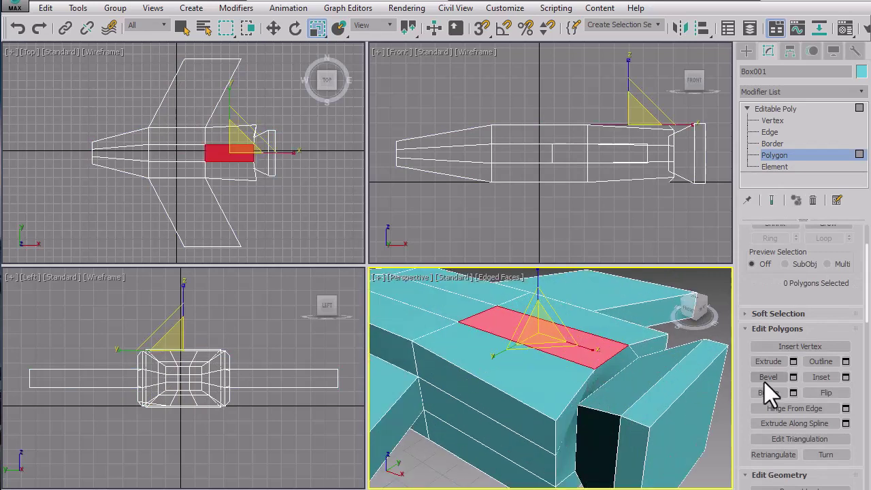
left_click(819, 377)
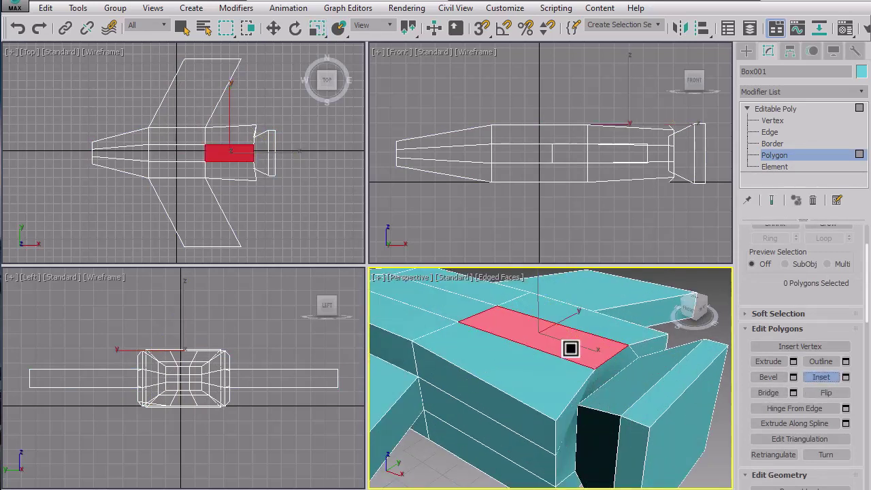
mouse_move(569, 347)
left_mouse_down()
mouse_move(570, 338)
mouse_move(582, 358)
left_mouse_up()
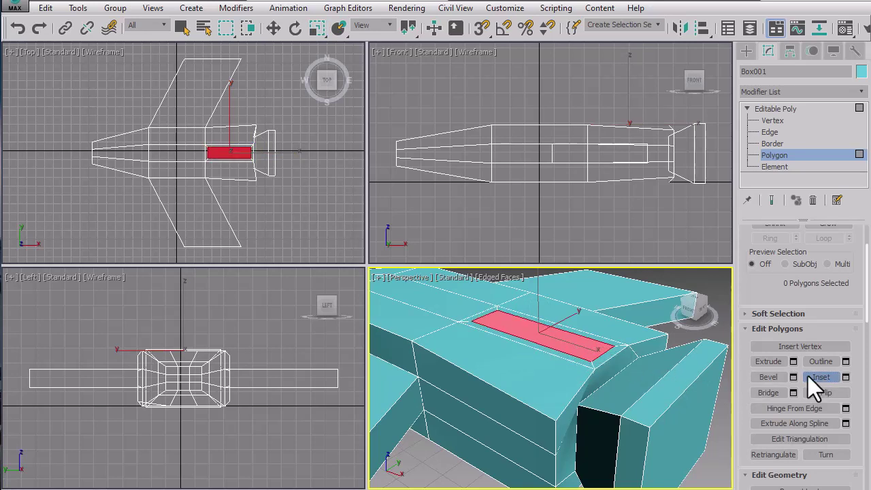
- Extrude the inset top polygon upward to raise a tall vertical tail fin
left_click(767, 361)
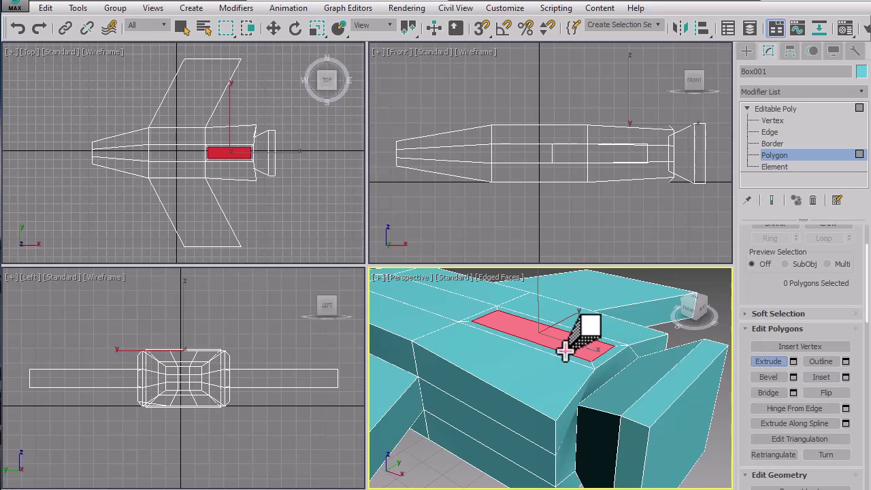
left_click_drag(567, 352, 572, 286)
left_click(271, 28)
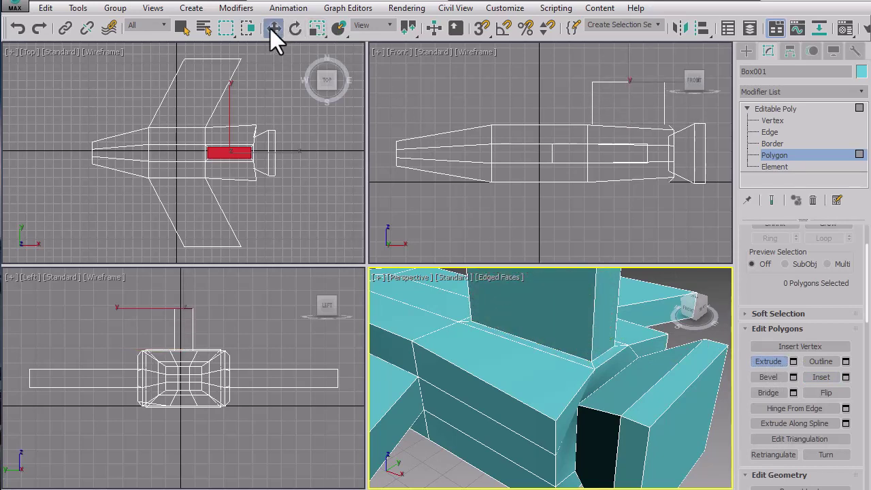
left_click(707, 282)
- Move the fin's top vertices in the positive X direction to sweep the fin backward
left_click(770, 121)
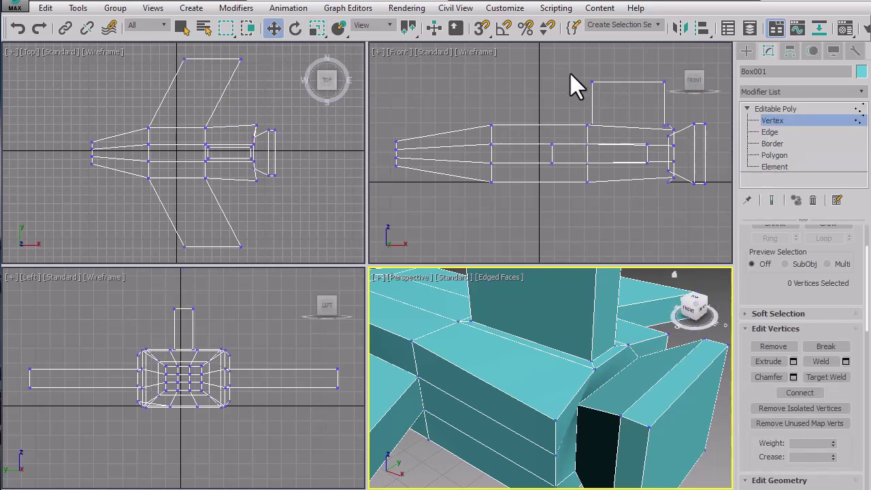
left_click_drag(570, 73, 702, 102)
middle_click_drag(607, 305, 615, 369)
scroll(616, 366, "down", 2)
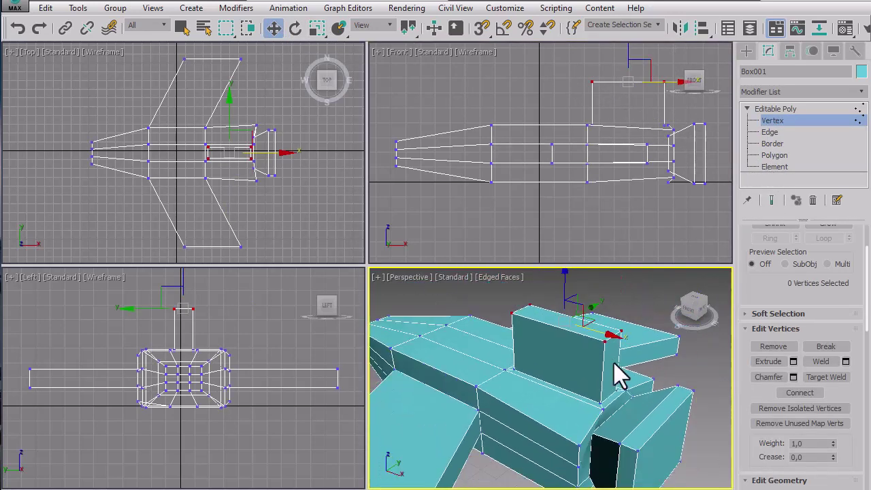
left_click_drag(596, 332, 633, 349)
scroll(476, 425, "down", 2)
middle_click_drag(501, 366, 535, 315)
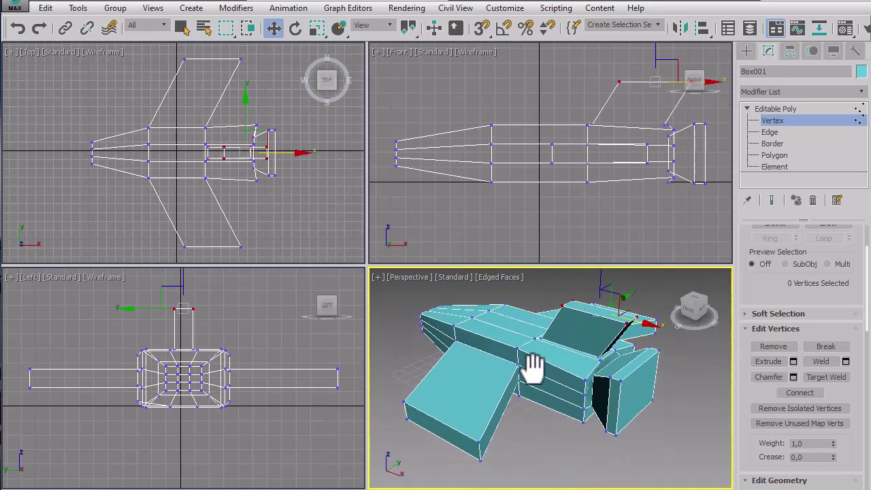
- Select the tip vertices of both wings and scale them down along Z so the wings taper toward the tips
left_click(275, 349)
left_click_drag(356, 401, 350, 409)
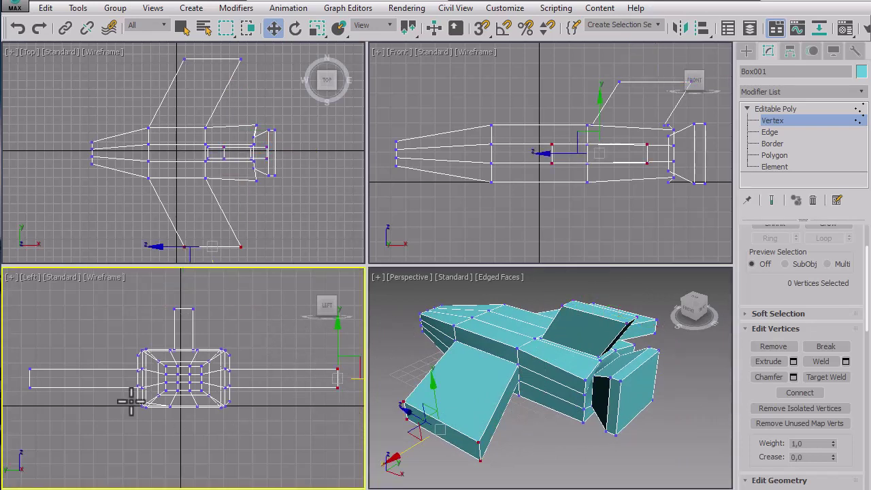
left_click_drag(18, 344, 68, 413, "ctrl")
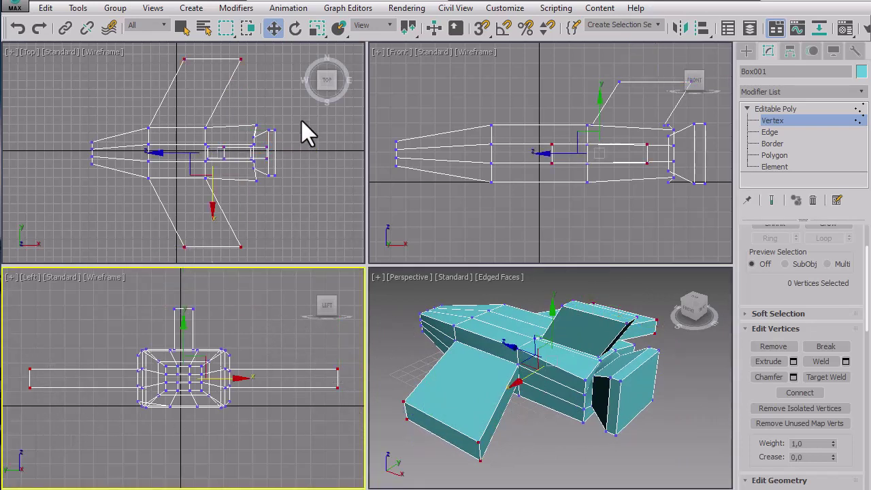
left_click(317, 28)
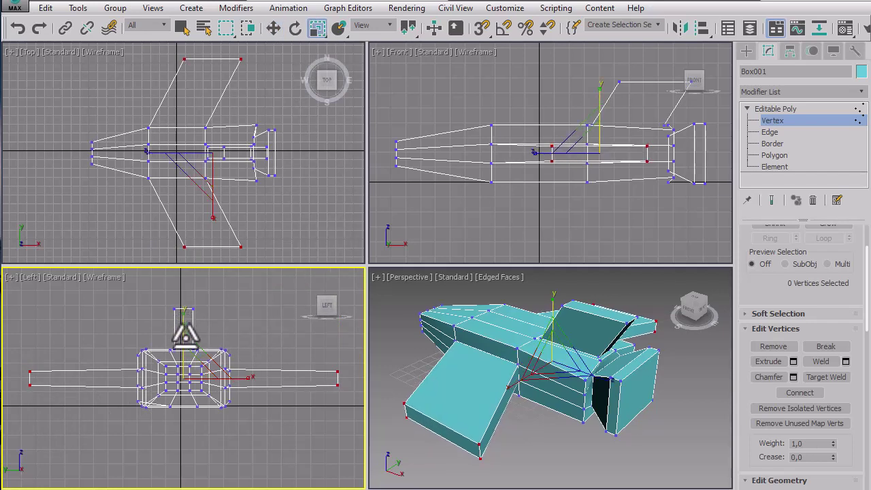
- Scale the fin's top vertices narrower along Y, leave vertex editing and deselect the airplane
left_click_drag(225, 324, 222, 321)
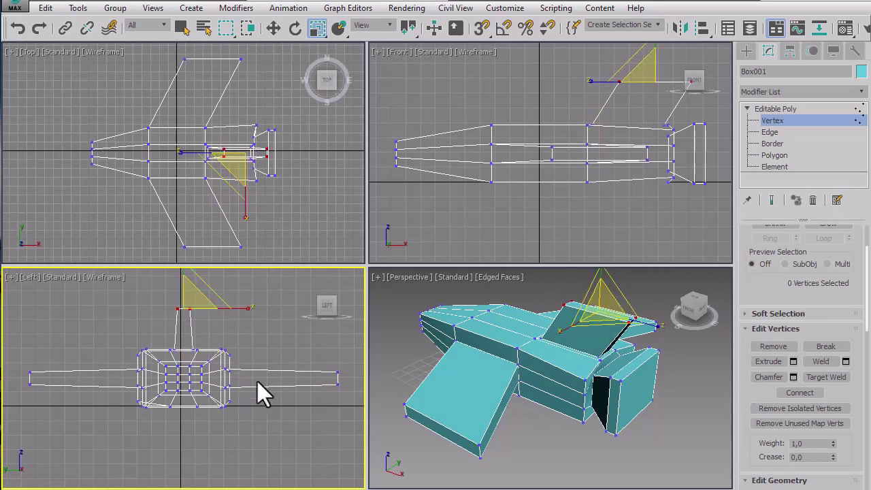
left_click(261, 427)
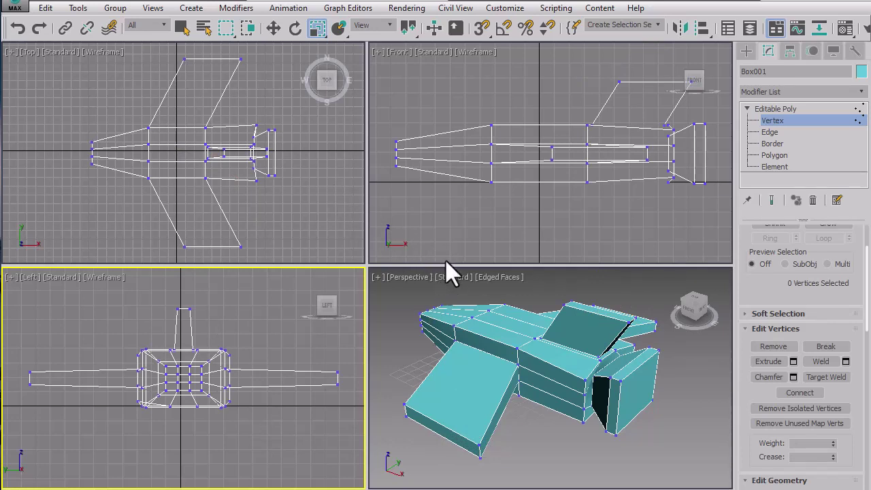
left_click(700, 382)
left_click(790, 125)
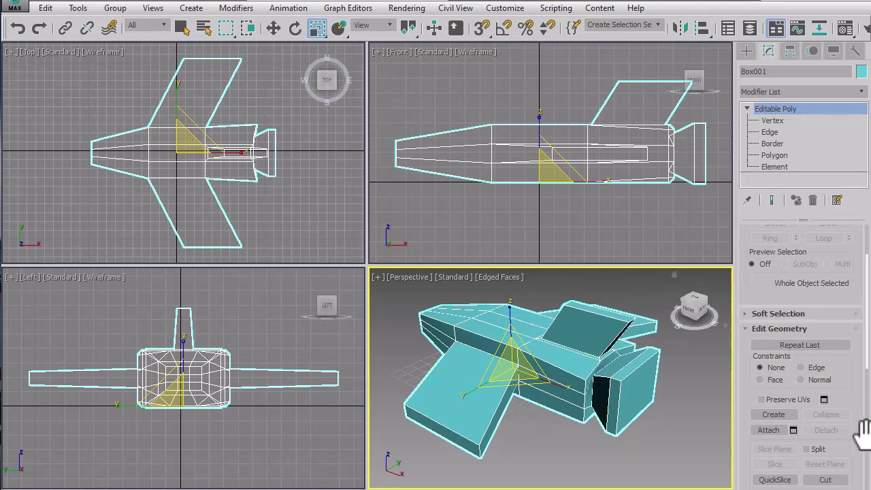
key("ctrl+shift+z")
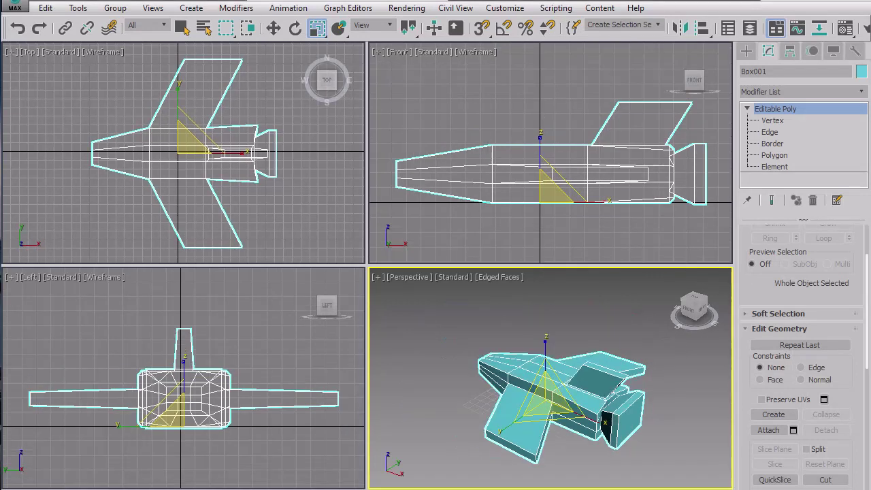
left_click(433, 232)
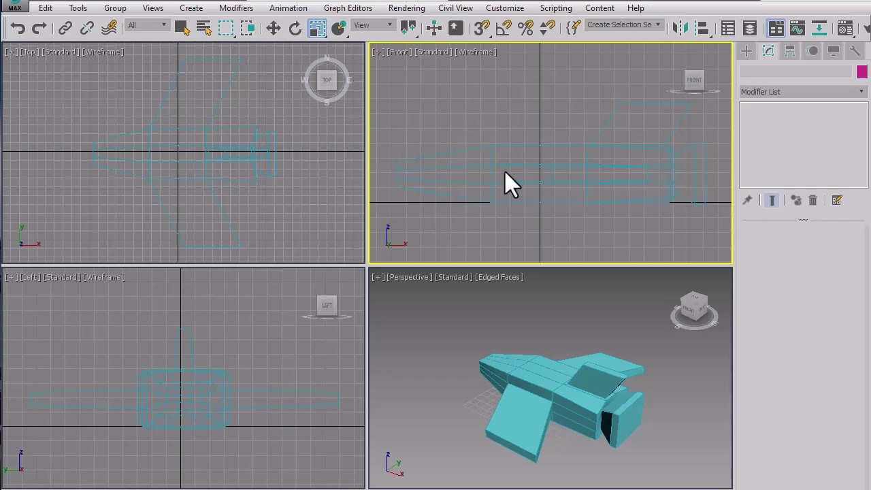
- Display the Top viewport in Default Shading, with the airplane small and plenty of free space on its negative-X side
left_click(284, 203)
scroll(284, 203, "down", 5)
middle_click_drag(294, 199, 221, 139)
left_click(111, 51)
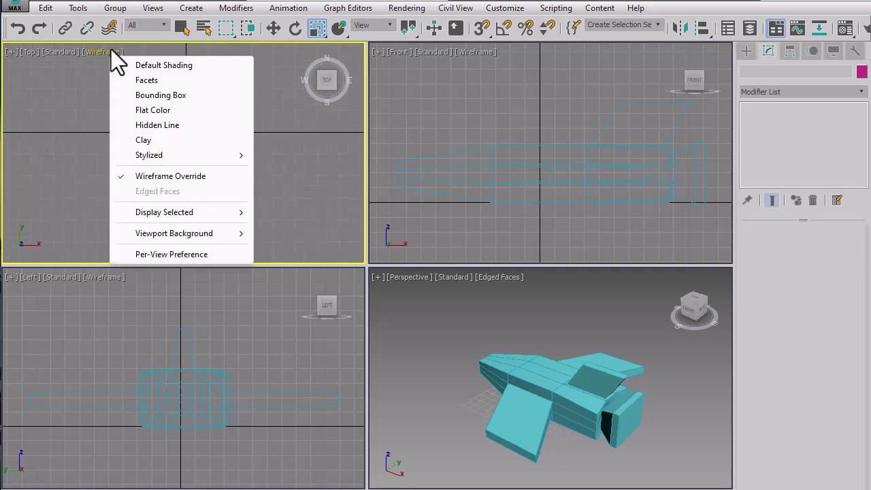
left_click(141, 65)
middle_click_drag(183, 114, 189, 156)
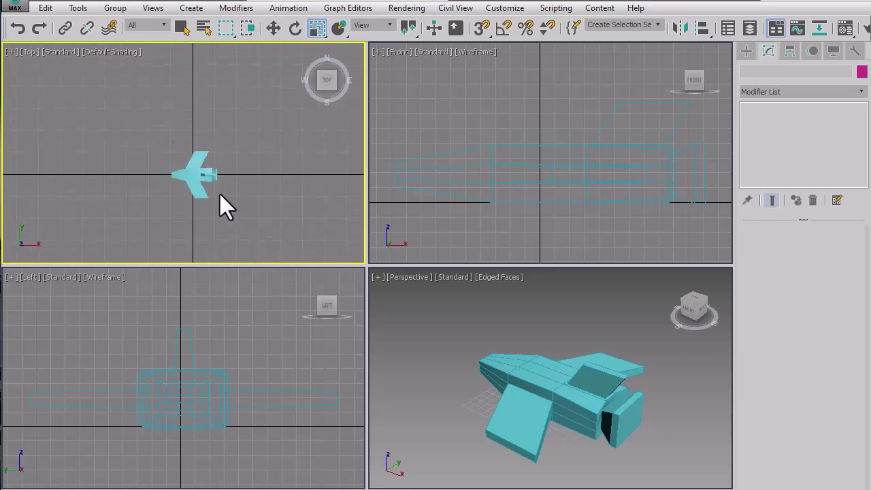
scroll(220, 194, "up", 3)
middle_click_drag(195, 194, 249, 200)
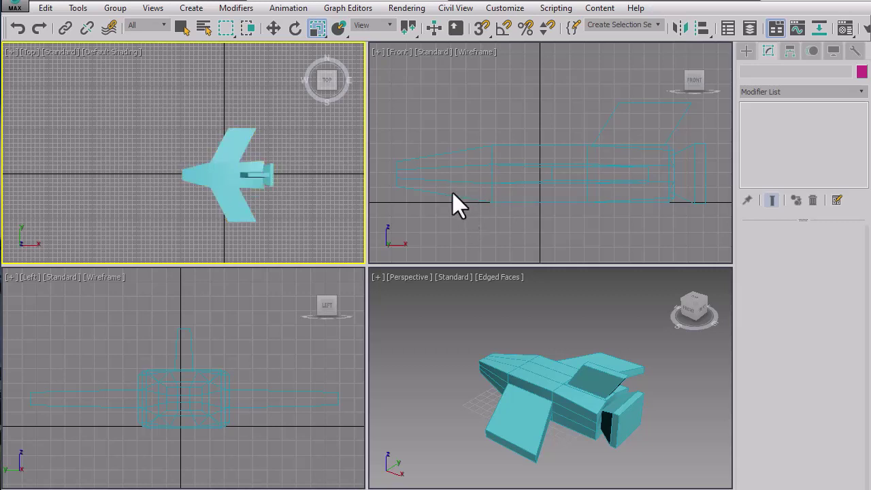
scroll(279, 160, "down", 5)
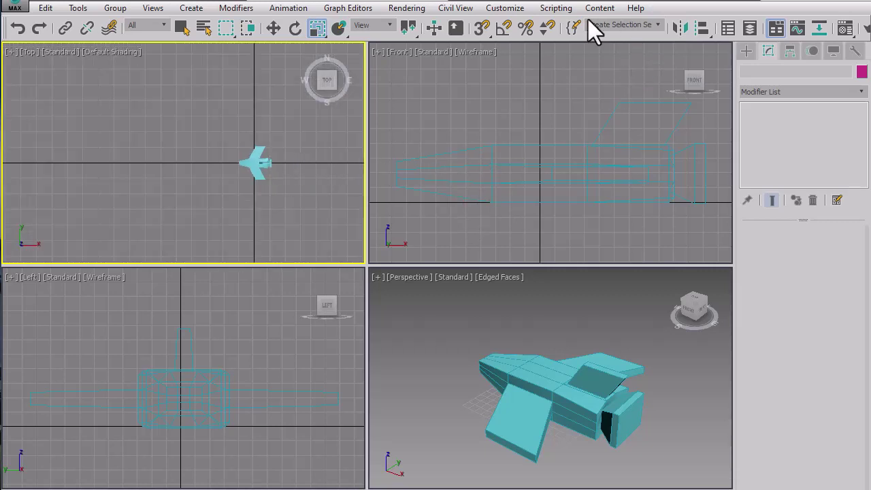
- Draw an open, curving five-point Line spline in the Top view, winding from behind the airplane's tail far into negative X
left_click(753, 54)
left_click(765, 90)
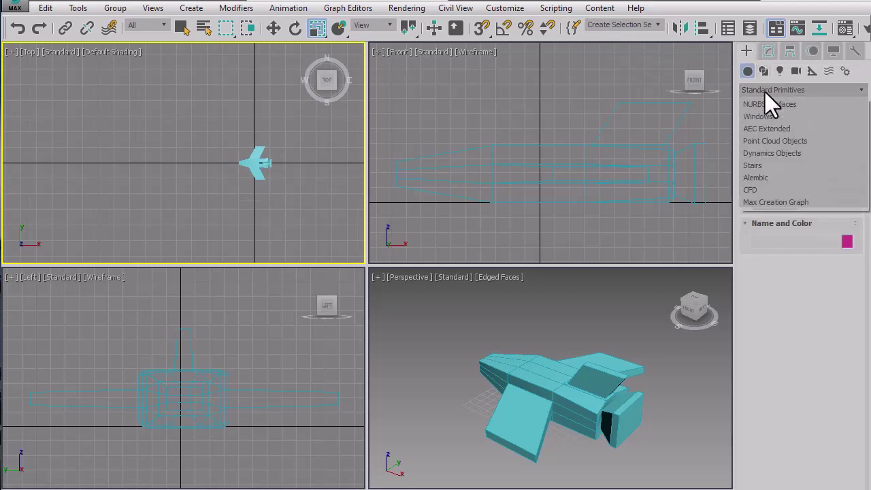
left_click(770, 104)
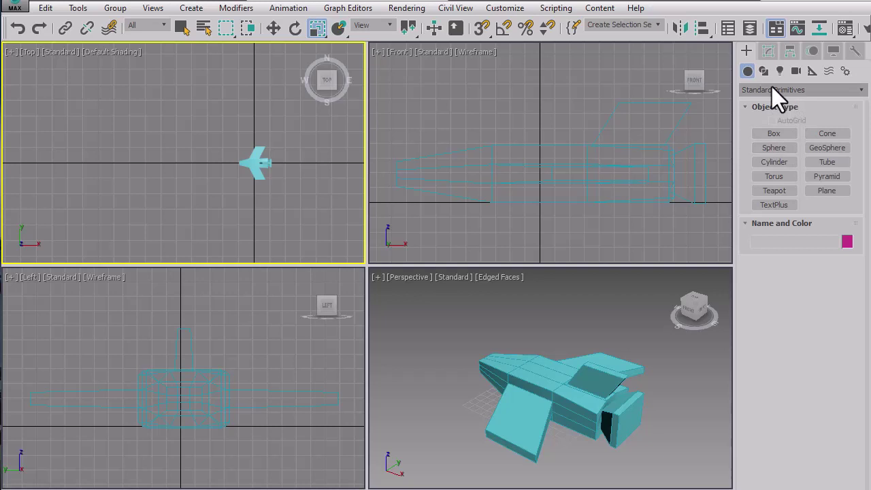
left_click(771, 86)
left_click(771, 86)
left_click(764, 72)
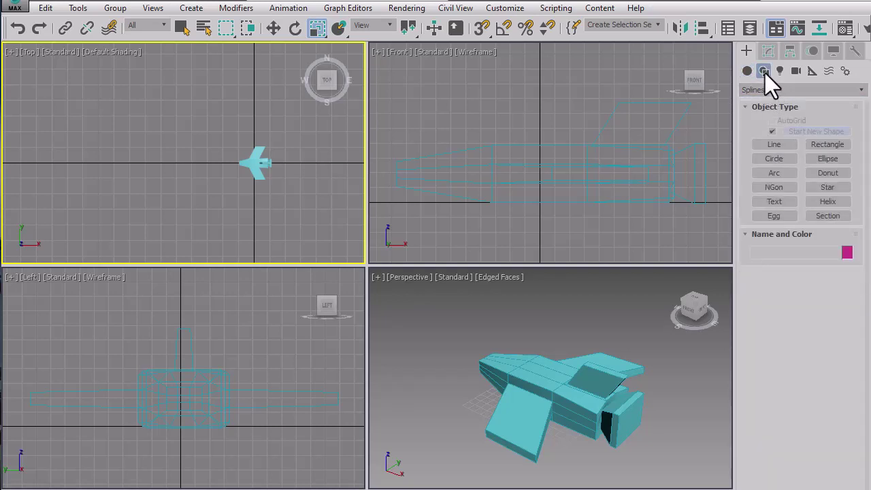
left_click(782, 144)
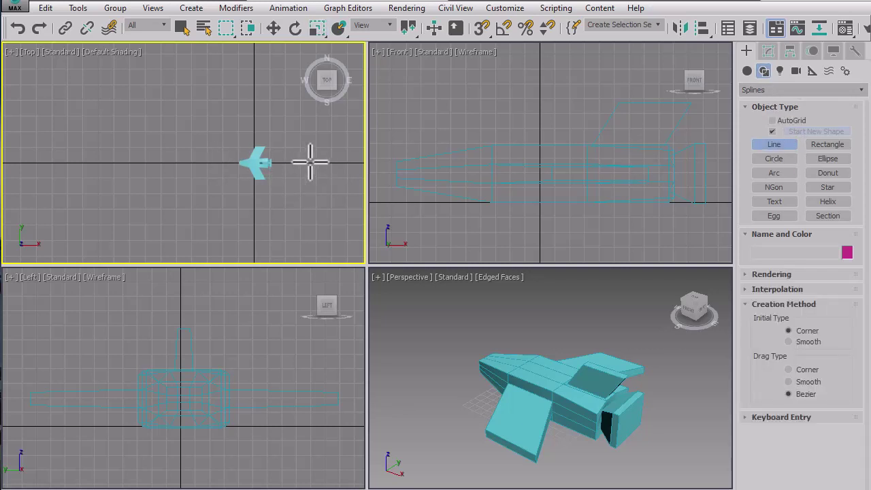
left_click(304, 164)
left_click_drag(261, 118, 229, 98)
left_click_drag(177, 130, 185, 214)
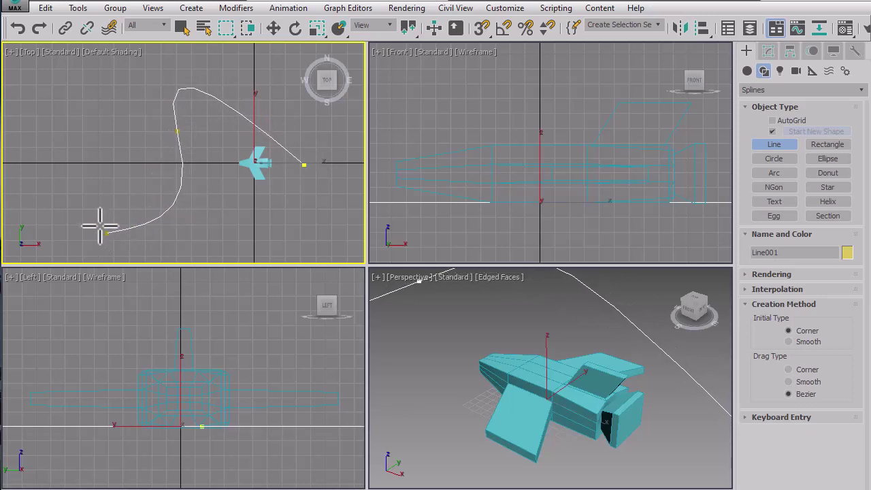
left_click_drag(101, 229, 41, 136)
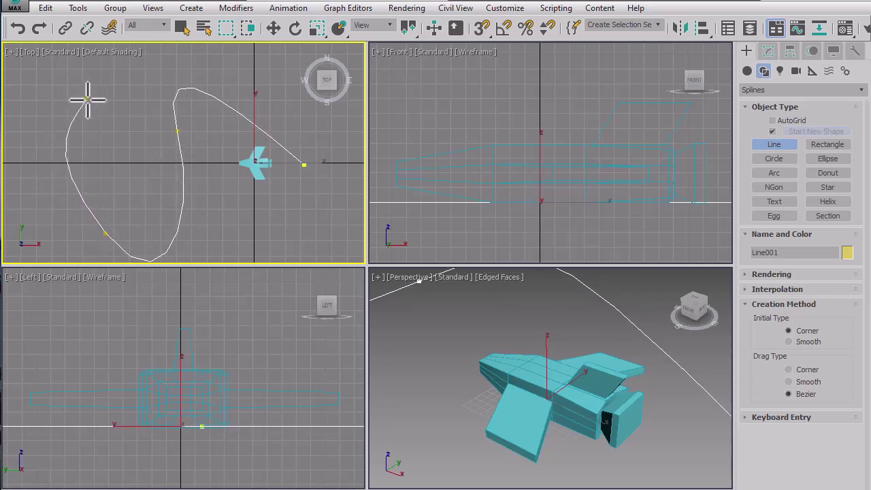
left_click_drag(86, 100, 108, 67)
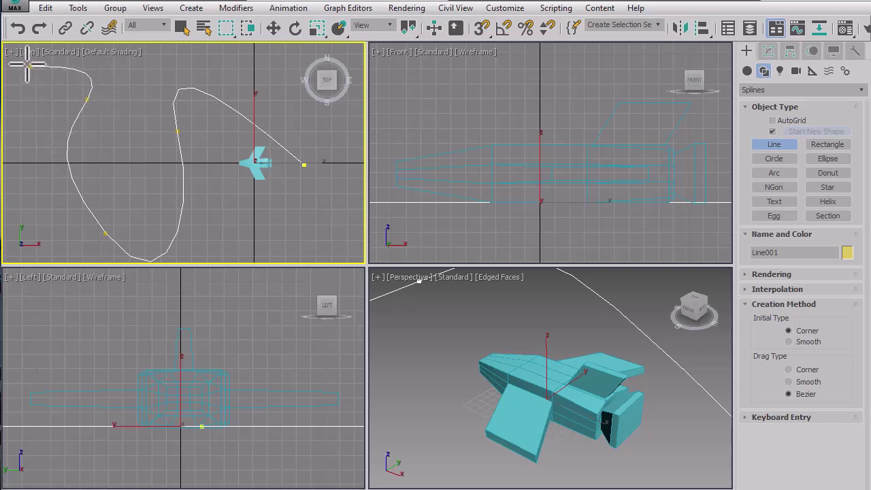
left_click(14, 59)
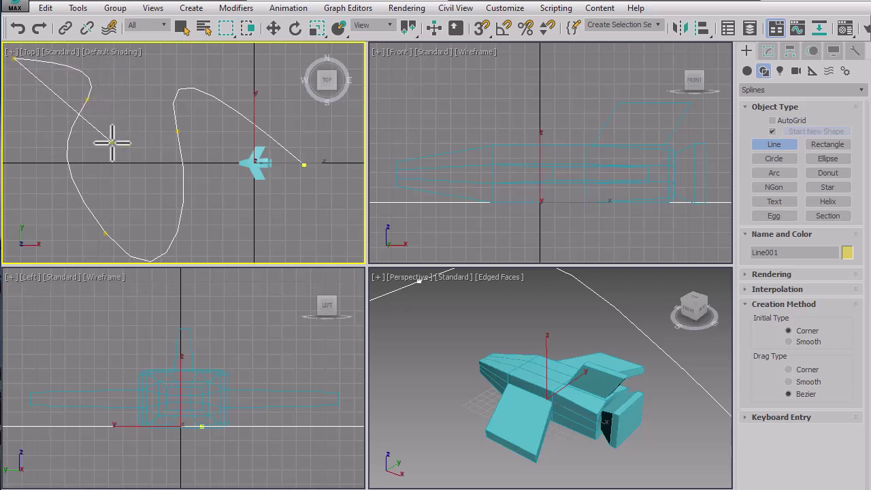
right_click(111, 141)
key("r")
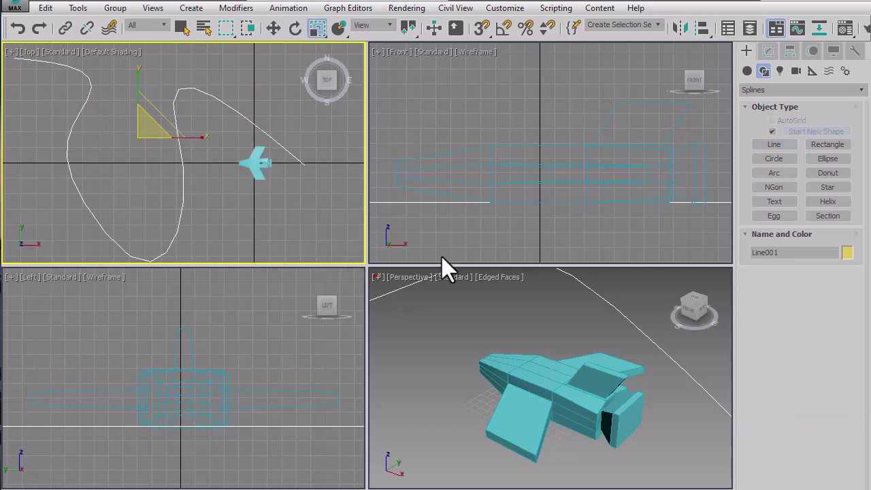
- Enter the spline path's vertex level, then raise its second vertex and lower its fourth vertex along Z
right_click(503, 318)
scroll(502, 318, "down", 4)
middle_click_drag(503, 318, 598, 331)
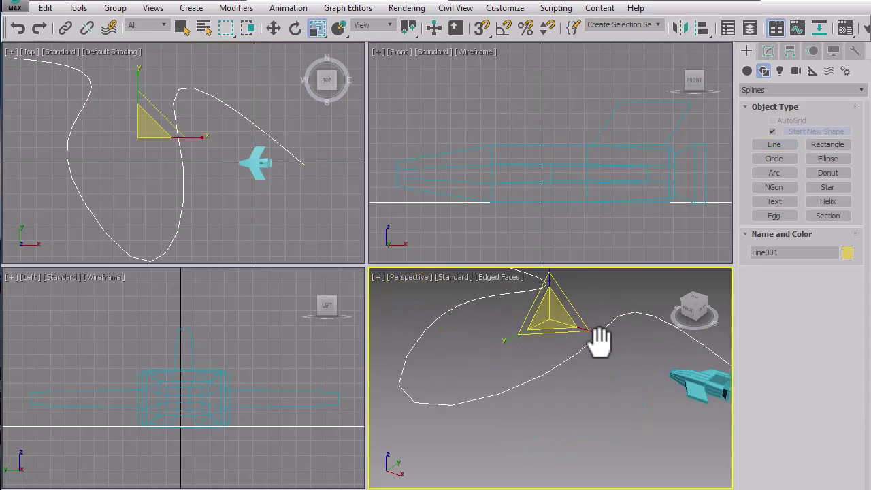
scroll(534, 324, "up", 2)
scroll(512, 324, "down", 2)
middle_click_drag(512, 323, 514, 345)
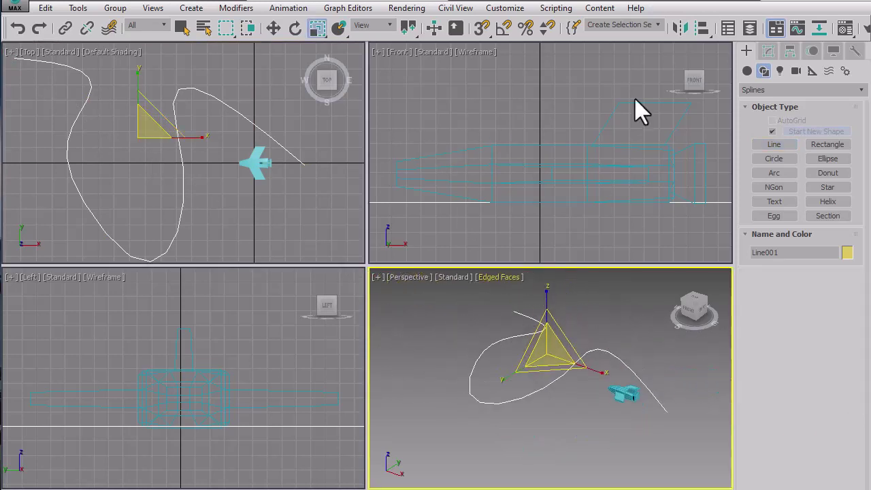
left_click(766, 56)
left_click(745, 109)
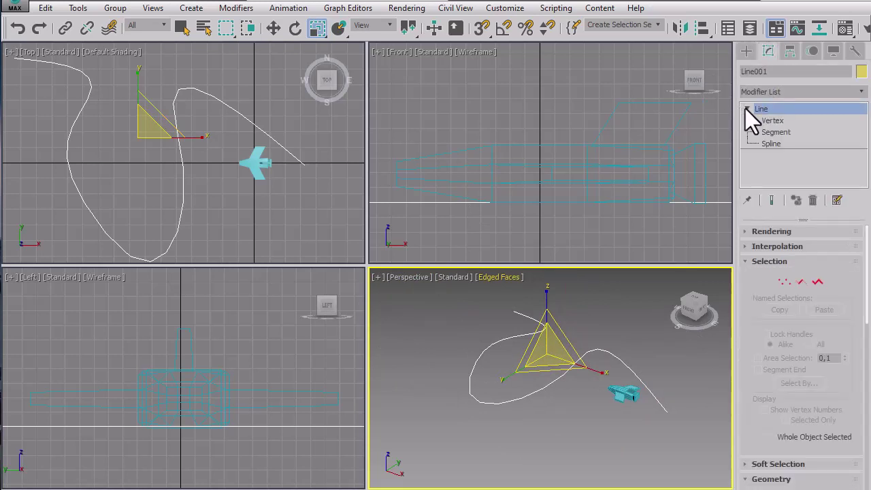
left_click(770, 120)
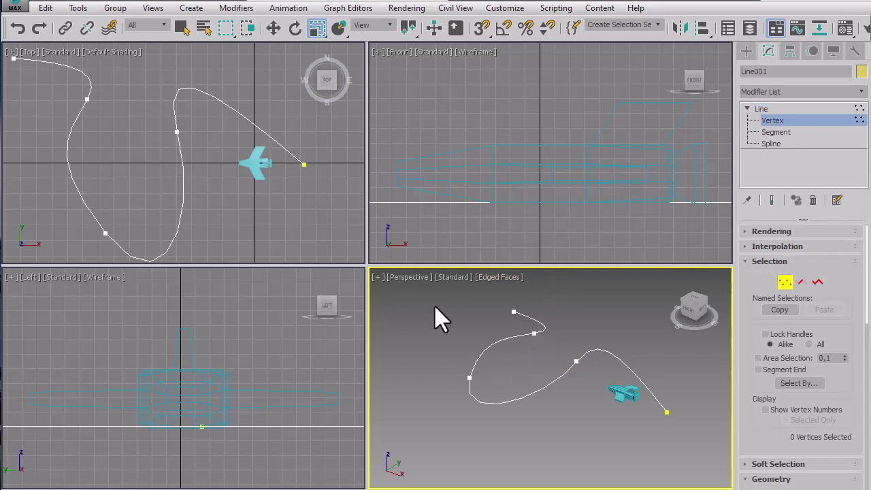
left_click(576, 361)
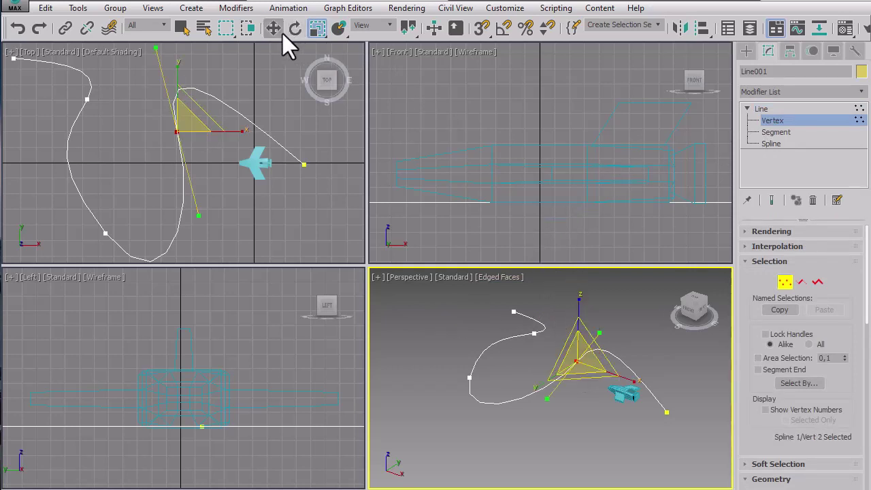
left_click_drag(579, 311, 534, 326)
left_click(532, 333)
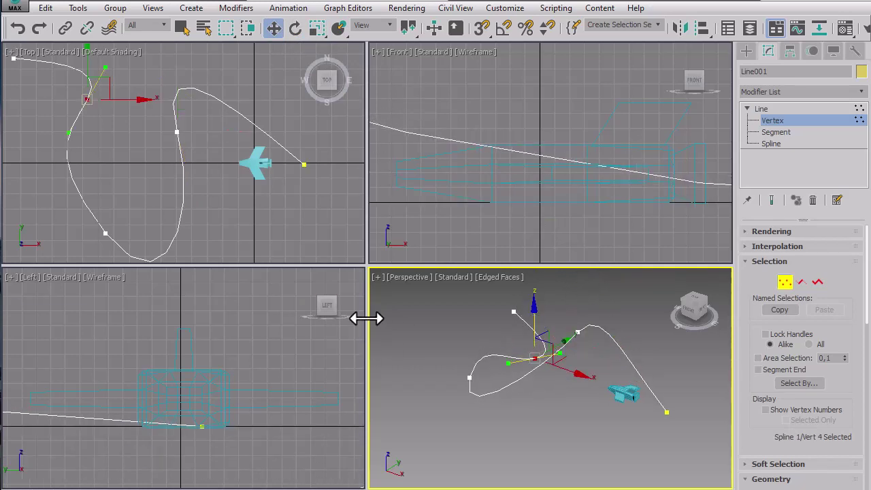
- Display the Left viewport in Default Shading with the whole path in view, and deselect the spline vertices
right_click(295, 400)
scroll(280, 400, "down", 6)
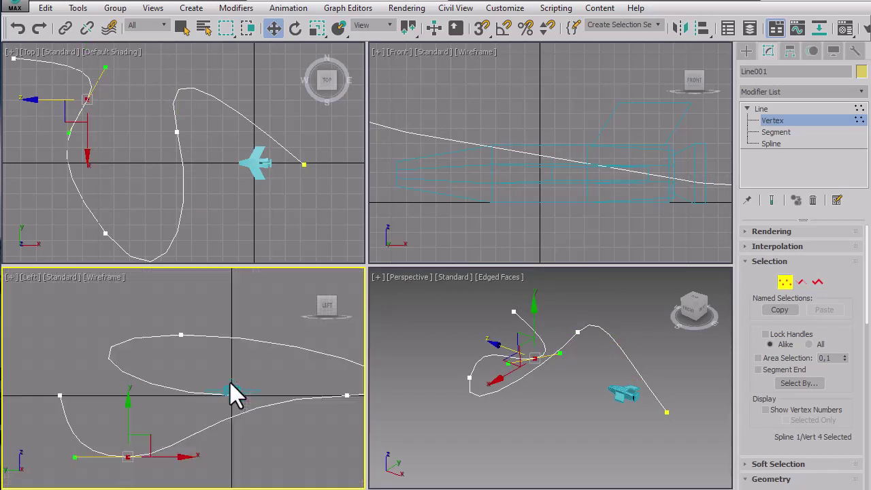
scroll(246, 383, "up", 1)
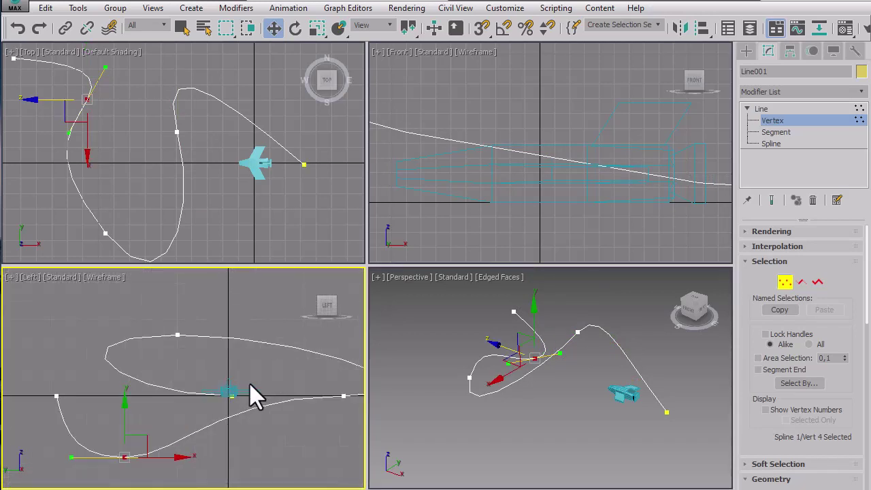
left_click(107, 277)
left_click(152, 286)
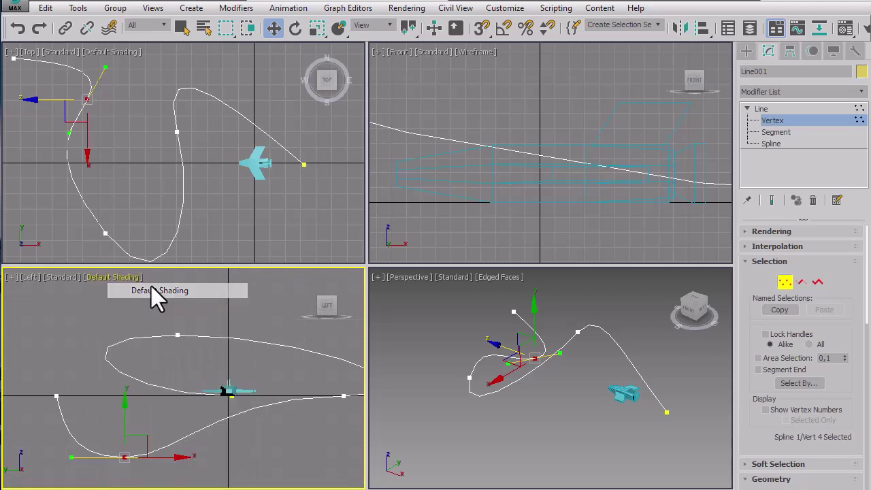
left_click(276, 386)
middle_click_drag(269, 384, 226, 379)
- Display the Front viewport in Default Shading with the airplane and the whole spline path in view
left_click(561, 216)
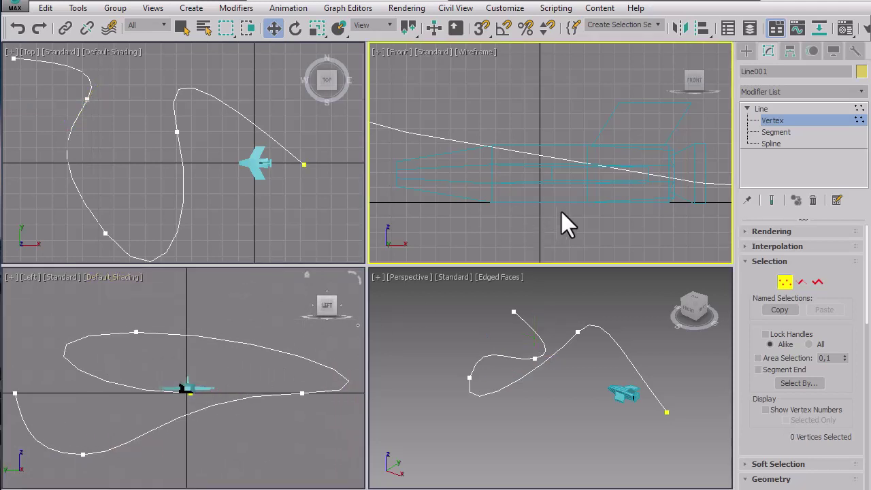
left_click(474, 54)
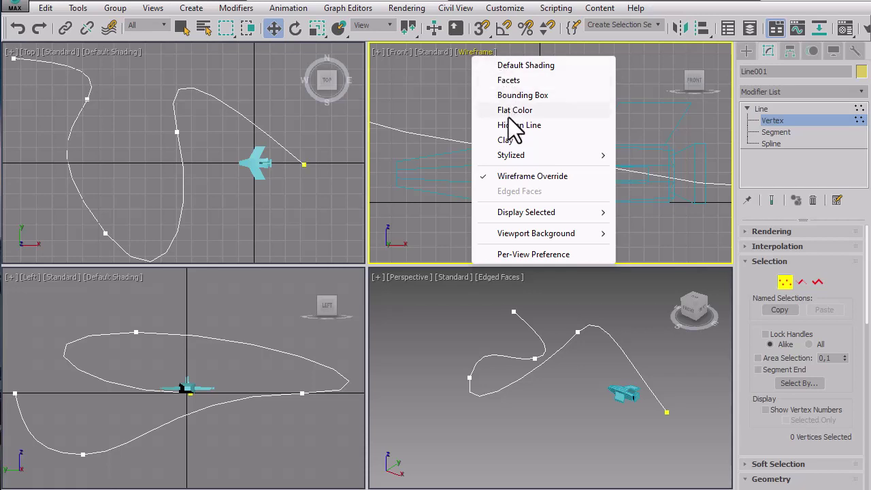
left_click(520, 66)
scroll(532, 140, "down", 10)
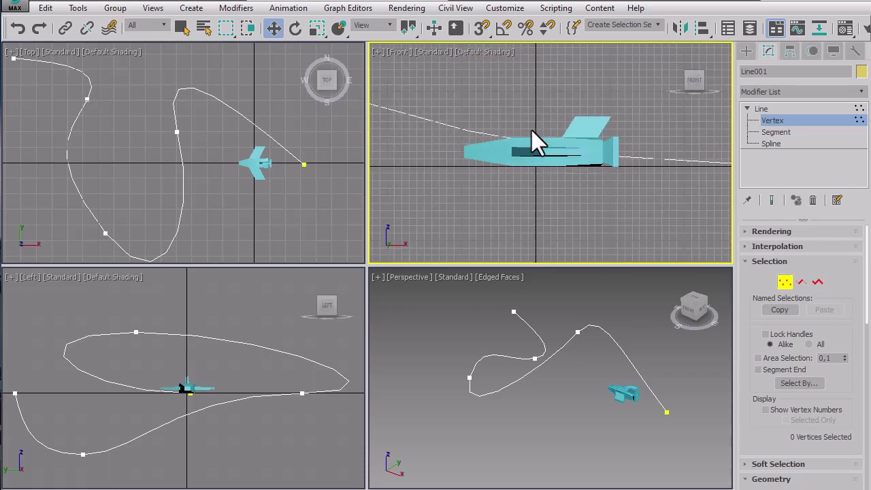
middle_click_drag(516, 126, 627, 153)
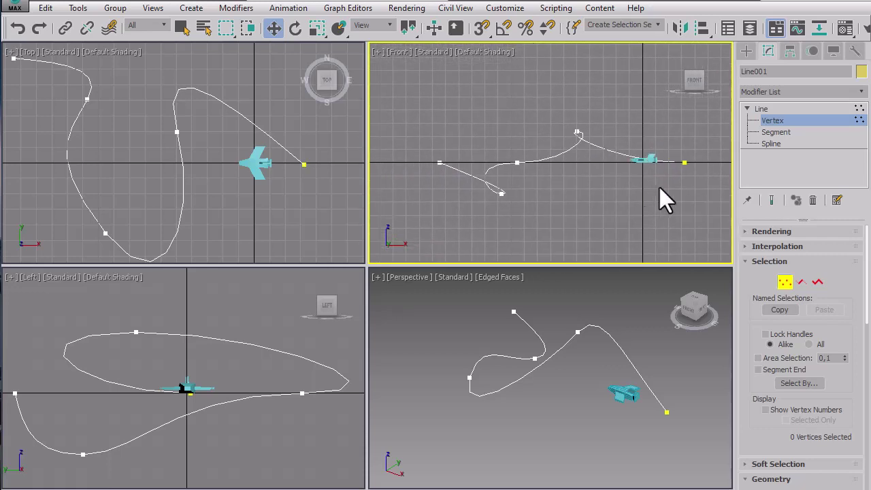
scroll(576, 183, "up", 2)
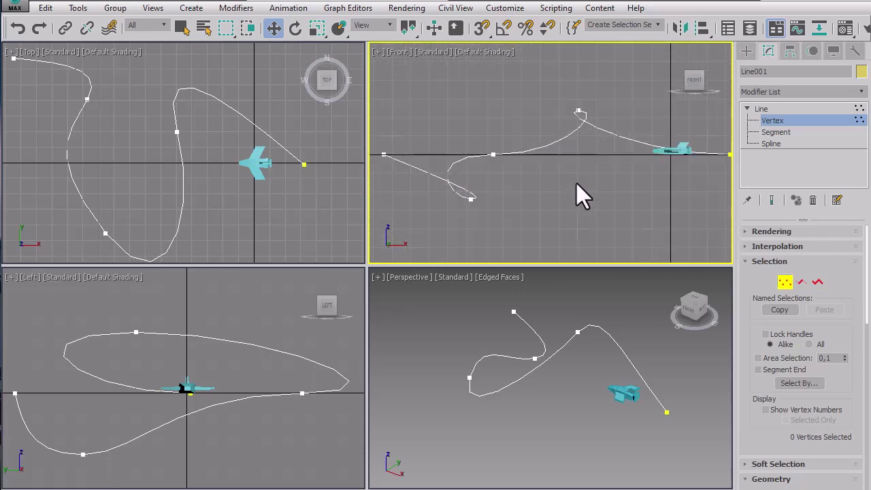
scroll(577, 184, "down", 2)
middle_click_drag(585, 183, 574, 182)
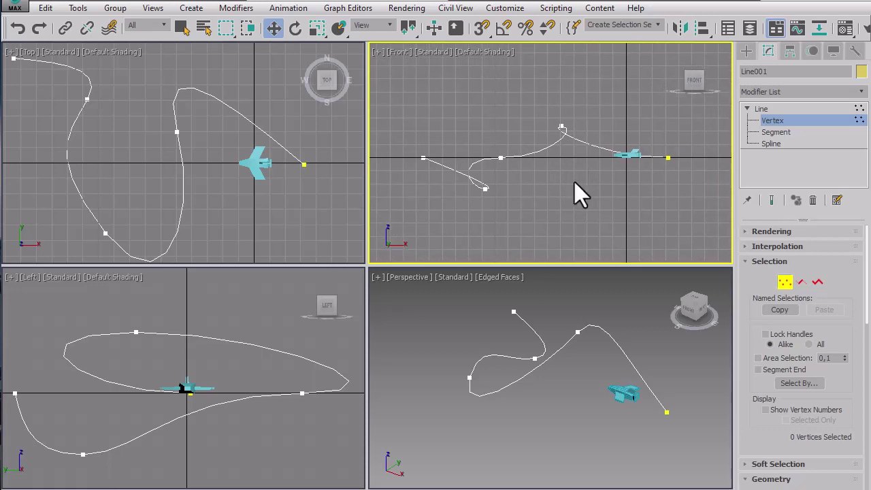
- Leave vertex editing, select the airplane and assign it a Path Constraint that uses the curving spline as its path
left_click(770, 121)
left_click(631, 152)
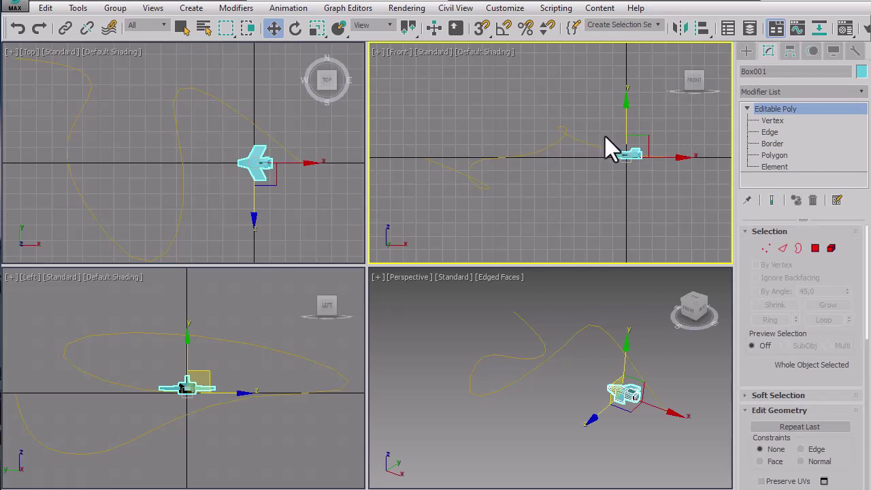
left_click(747, 109)
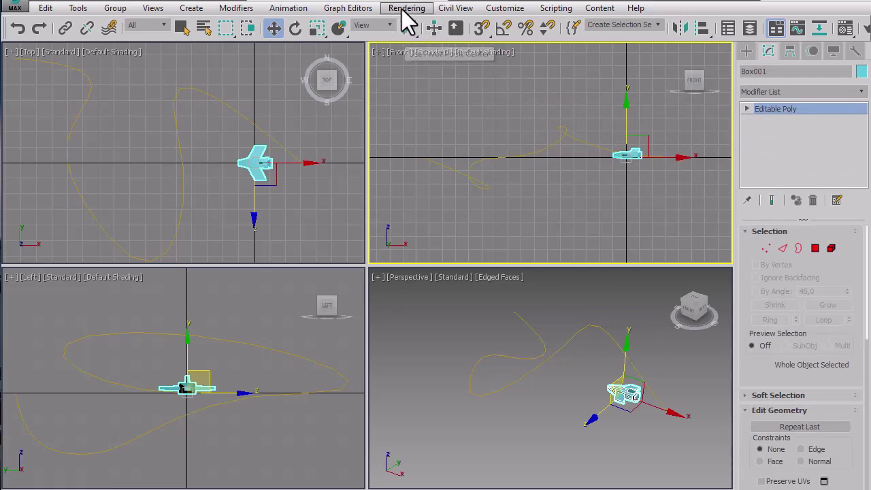
left_click(294, 10)
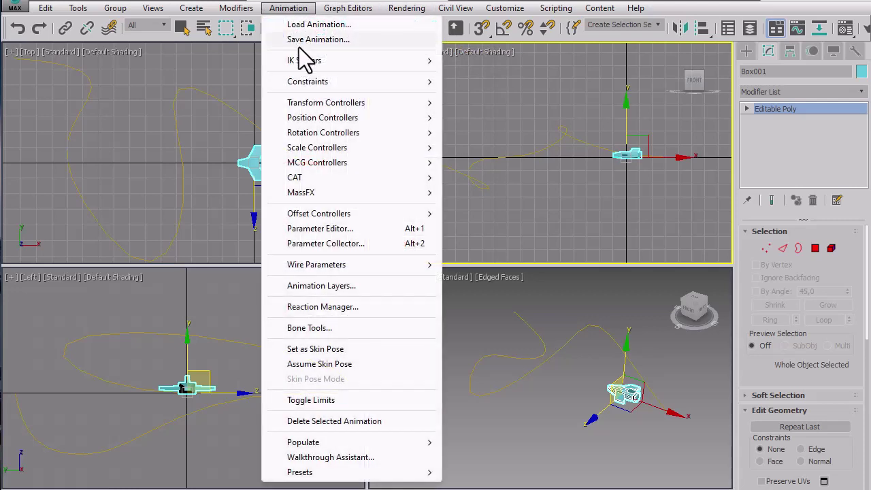
mouse_move(297, 80)
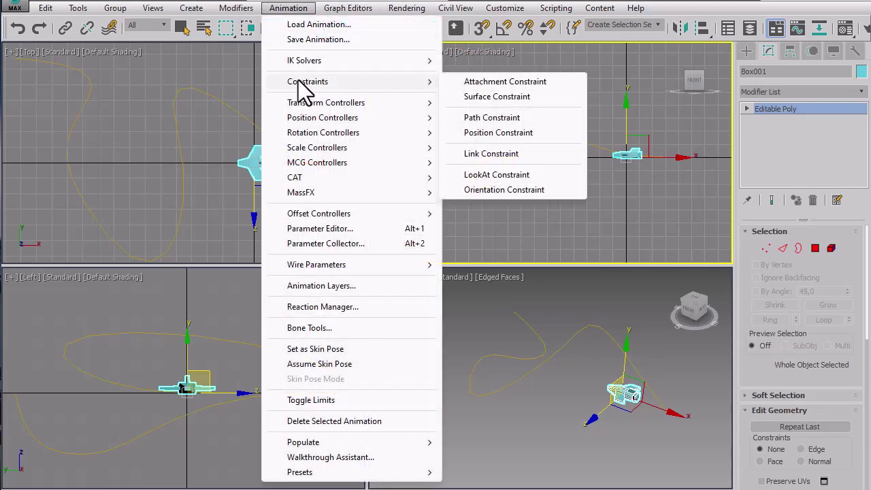
left_click(500, 119)
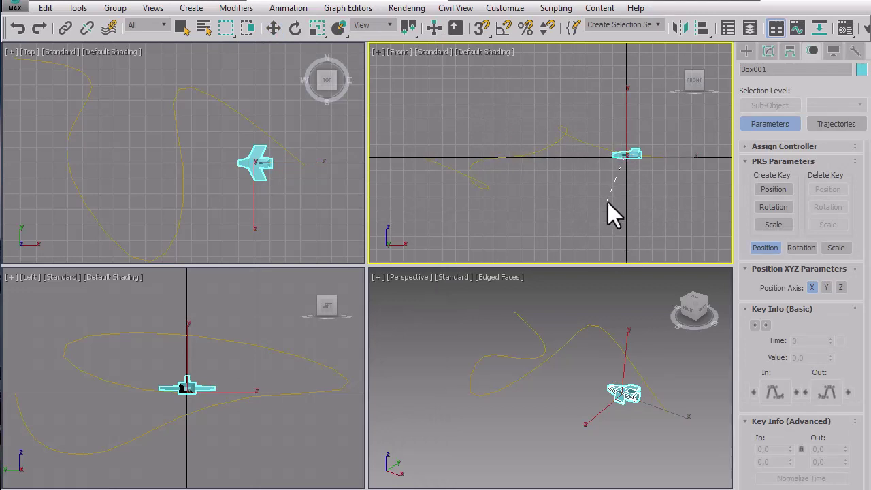
key("w")
left_click(538, 153)
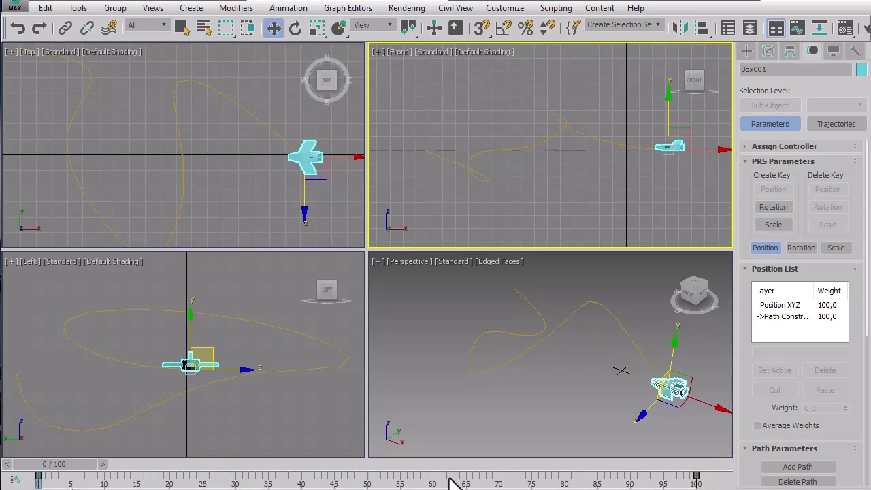
- Scrub the animation to frame 100 and back to frame 50 with the airplane deselected to check its motion along the path
left_click_drag(59, 468, 724, 472)
key("w")
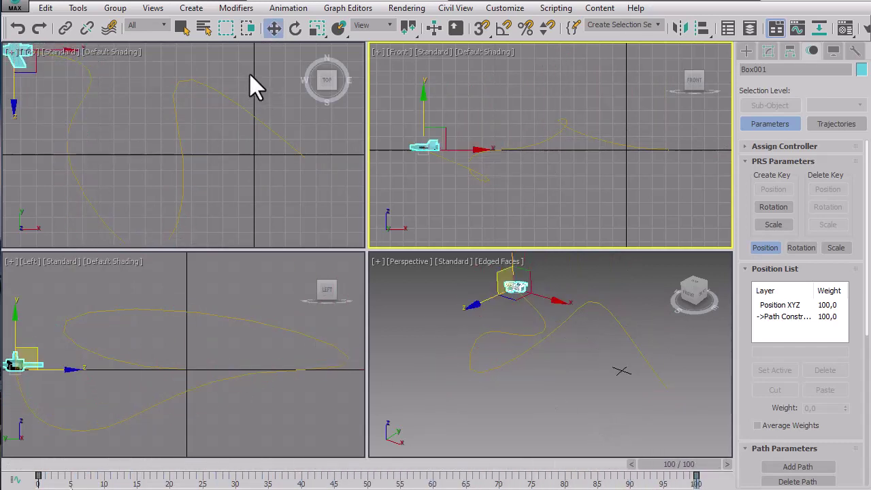
left_click(184, 28)
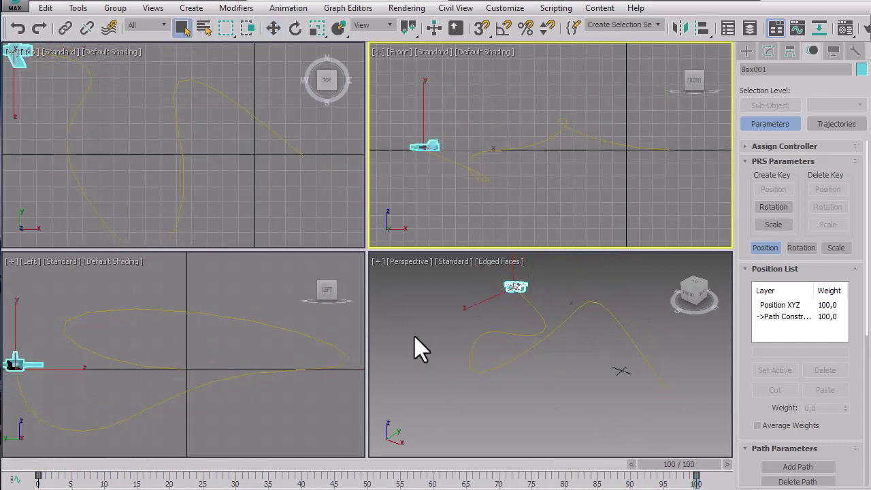
left_click(434, 375)
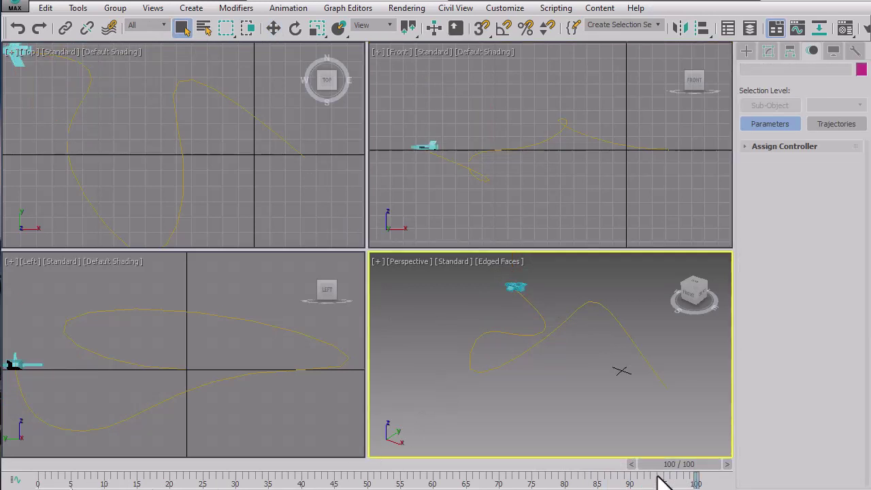
left_click_drag(664, 469, 367, 480)
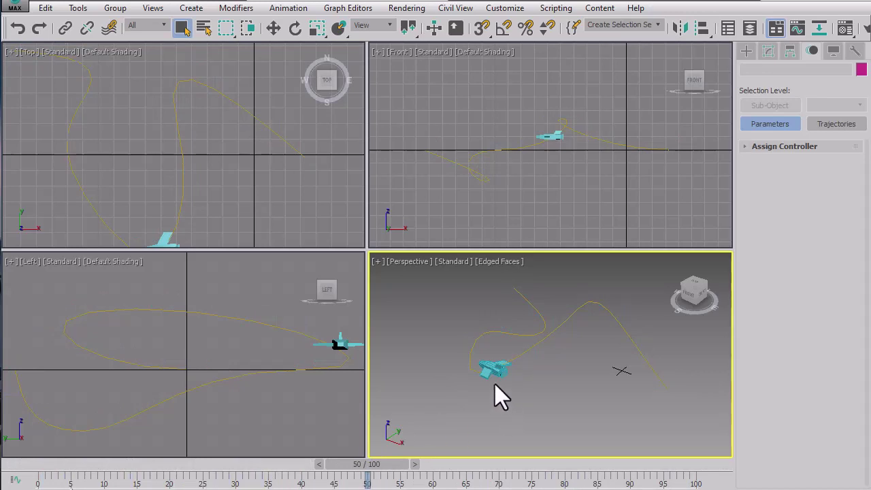
- Select the airplane, turn on Follow in its path constraint options and return the animation to frame 0
left_click(494, 368)
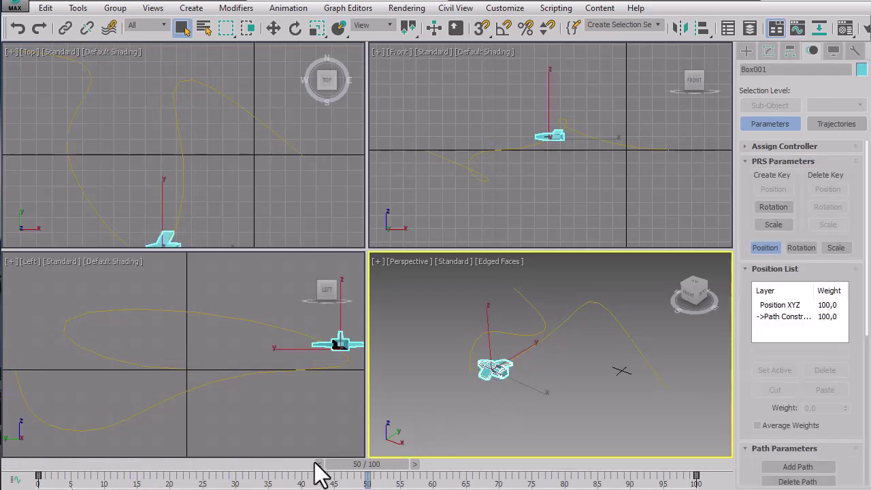
left_click_drag(375, 467, 259, 482)
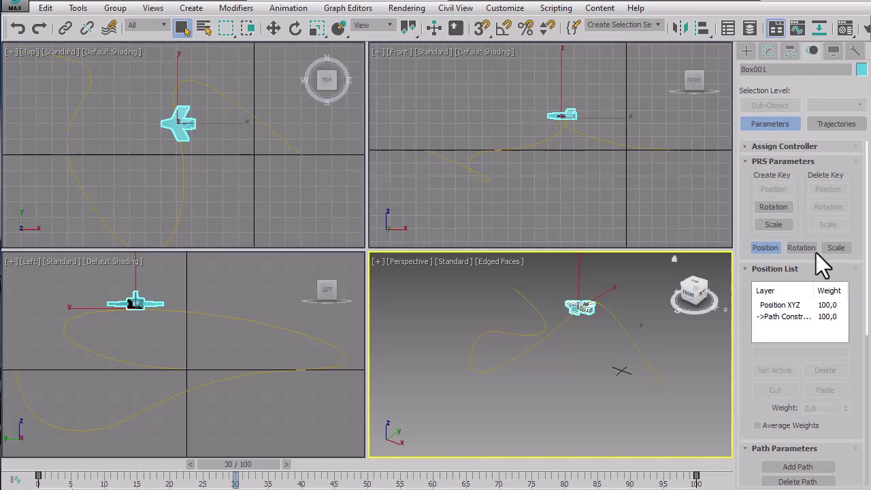
left_click_drag(845, 356, 855, 121)
left_click_drag(851, 398, 850, 331)
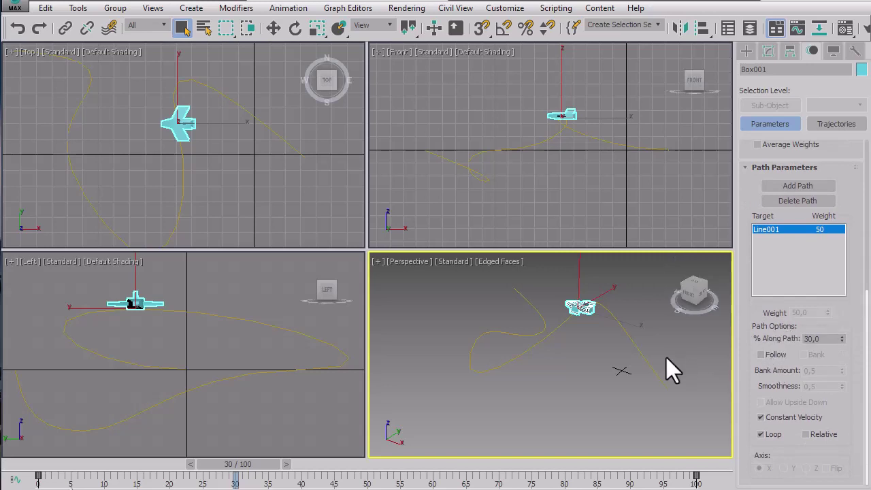
left_click(761, 355)
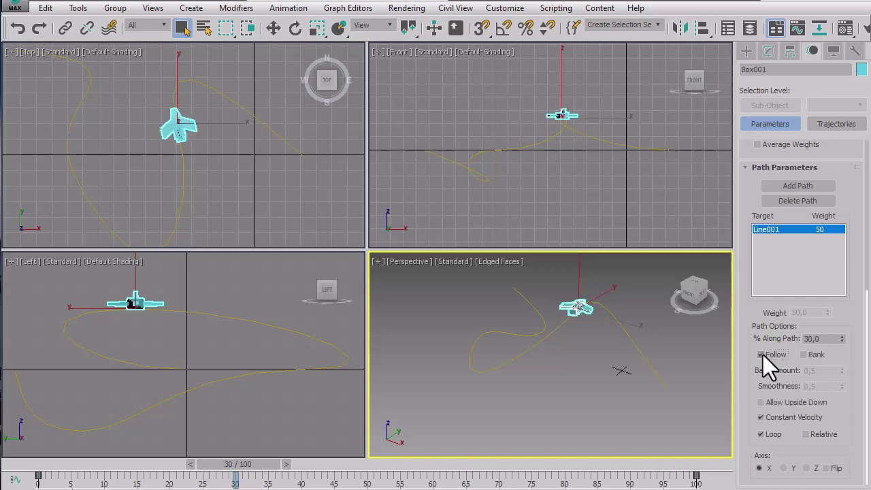
left_click_drag(215, 459, 4, 440)
key("q")
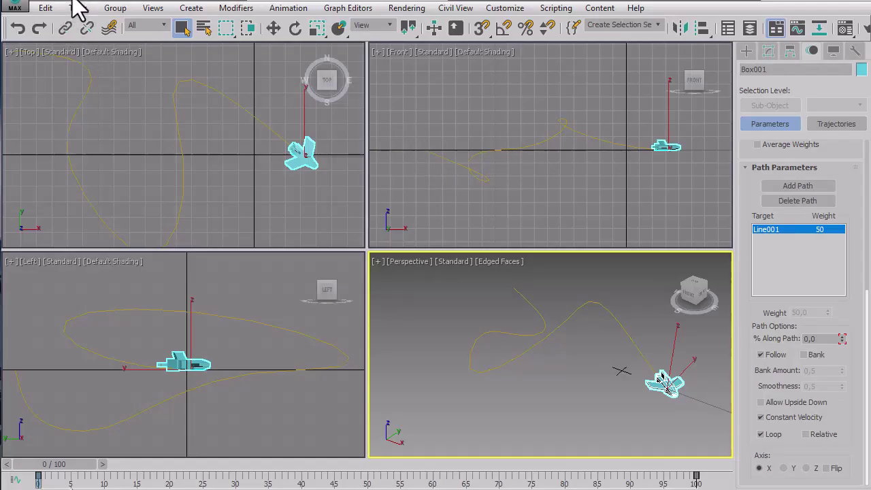
- Save the scene as Pesawatku in the 11 Path Constraint folder
key("ctrl+s")
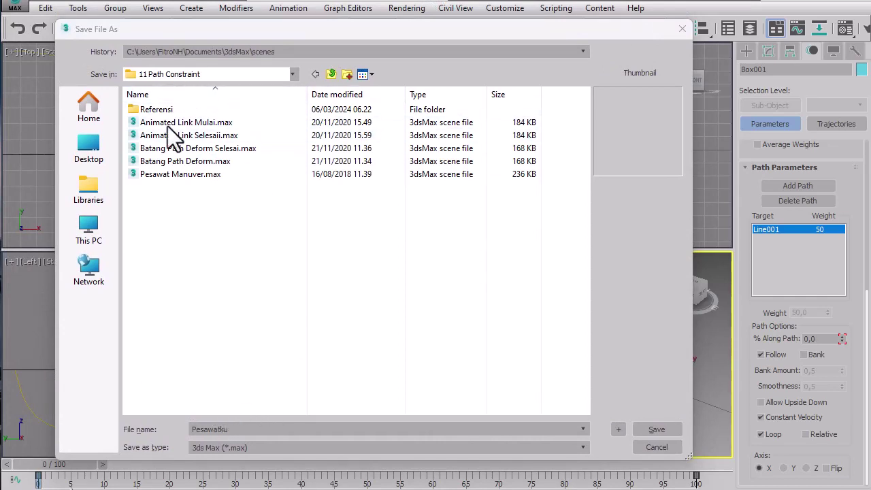
left_click(241, 428)
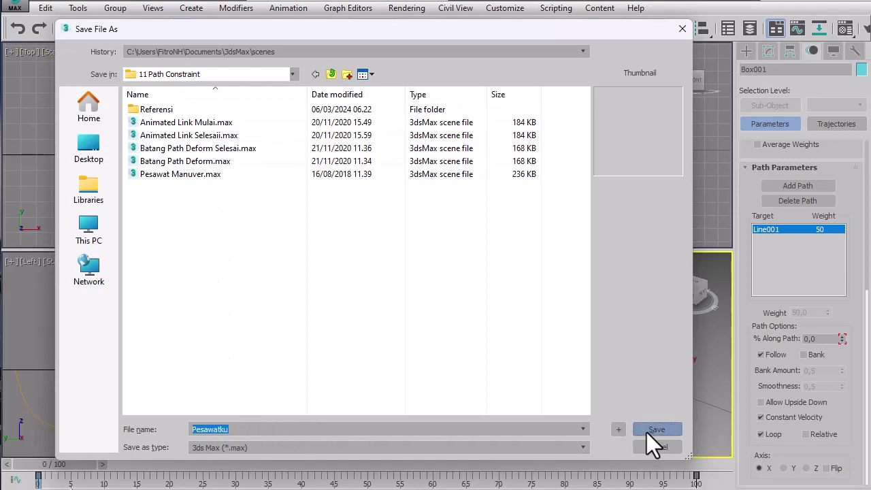
left_click(655, 429)
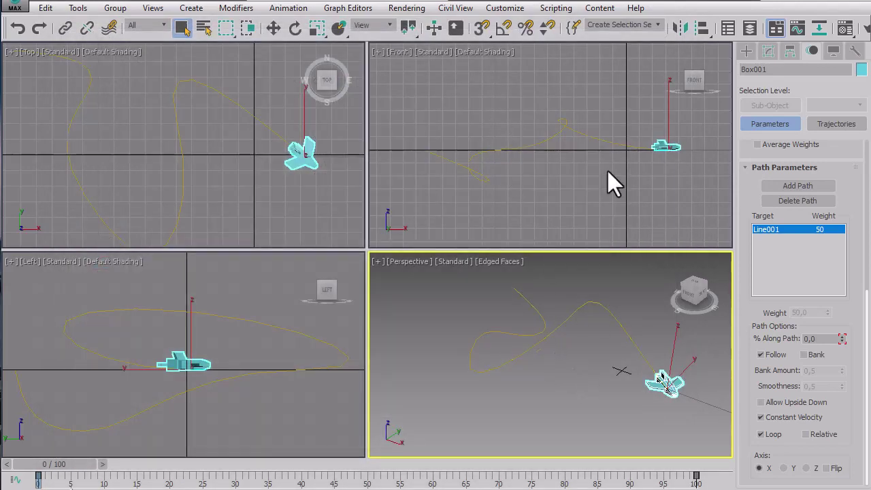
- Open the Curve Editor for the airplane, enlarge it and frame the whole percent curve with its start and end keys
left_click_drag(91, 469, 68, 476)
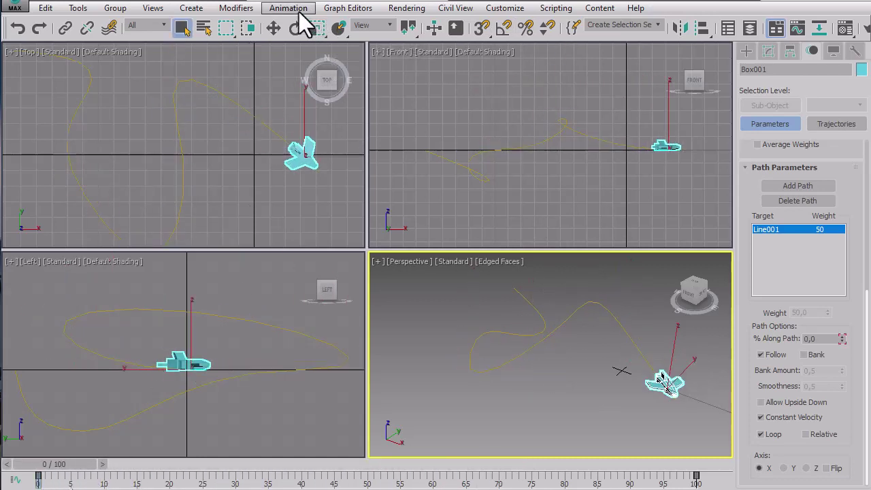
left_click(363, 12)
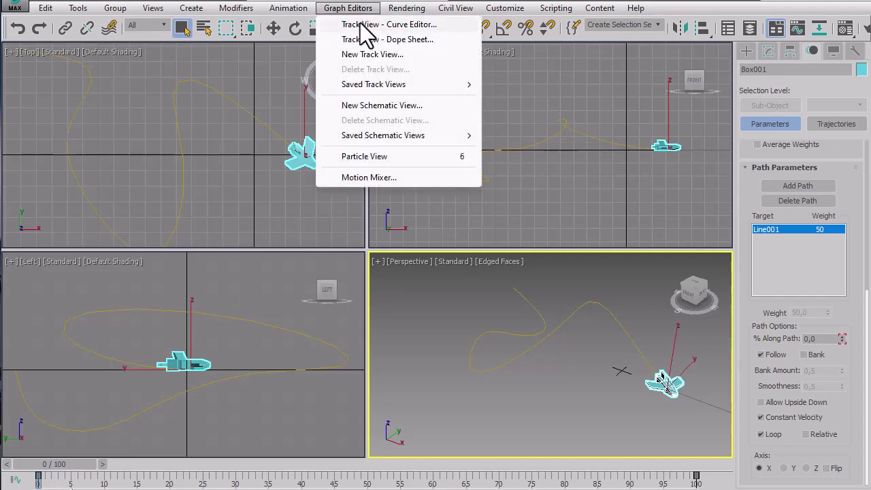
left_click(360, 24)
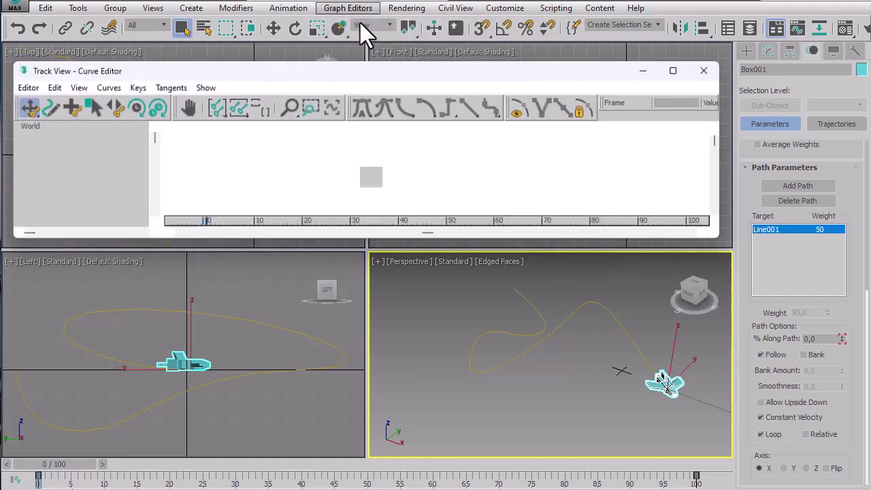
left_click_drag(385, 236, 385, 326)
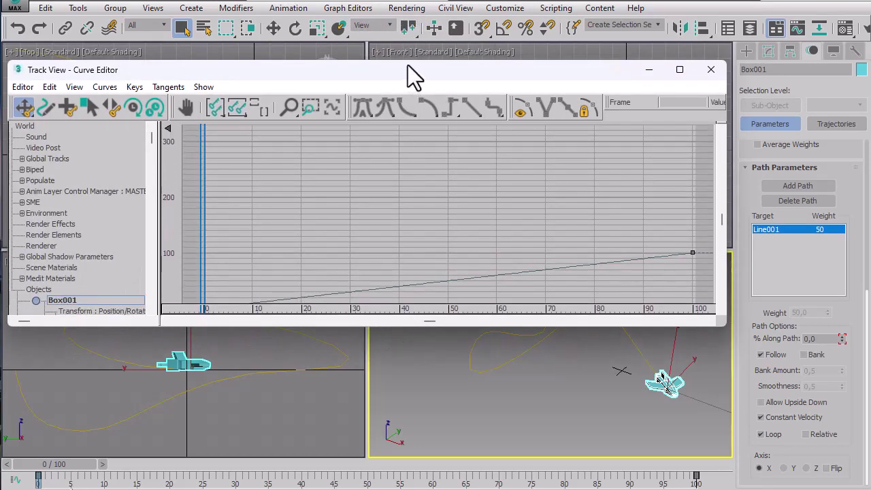
left_click_drag(407, 62, 405, 27)
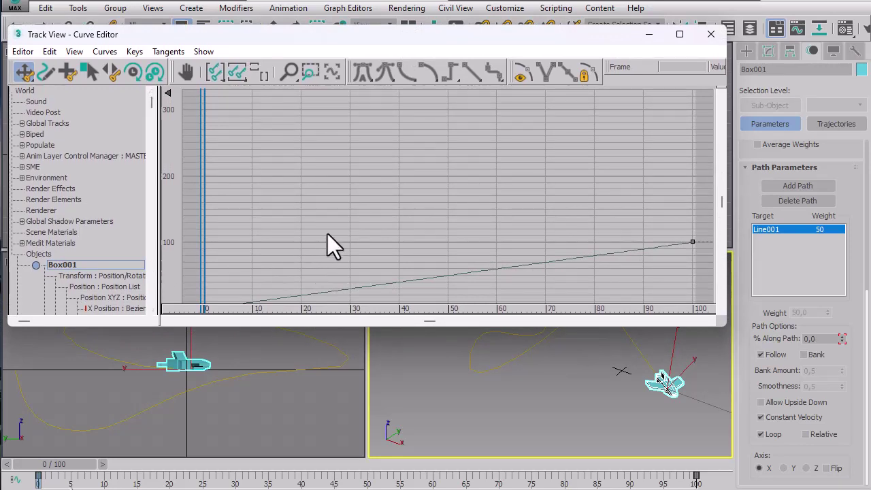
scroll(327, 234, "down", 1)
left_click_drag(721, 203, 720, 229)
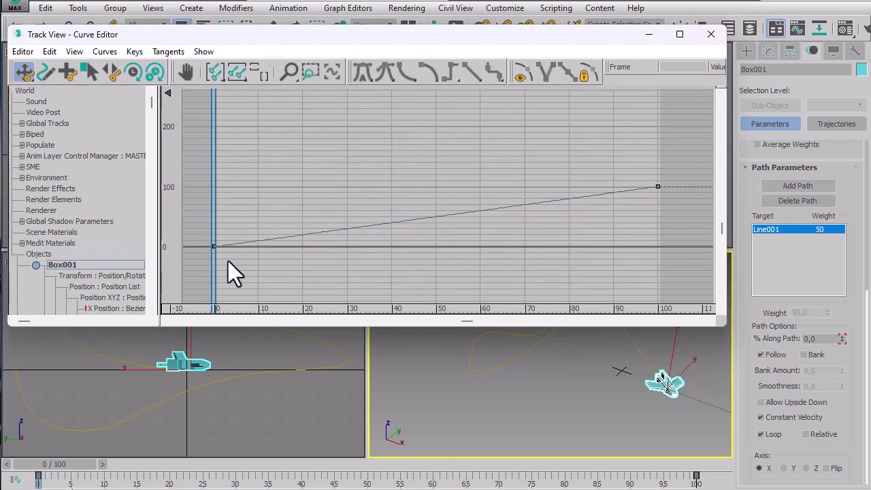
left_click_drag(202, 238, 228, 261)
scroll(116, 264, "down", 1)
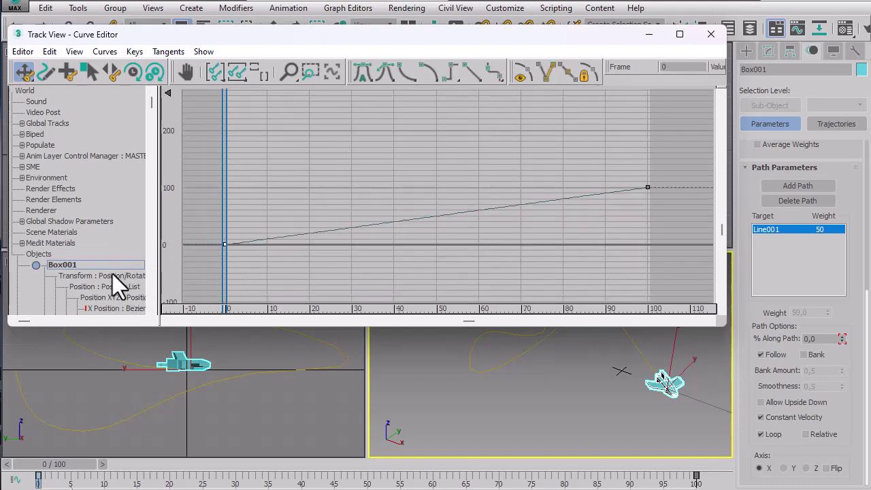
- Examine the airplane's transform, position and path constraint tracks, finishing with the Percent curve displayed
left_click(112, 275)
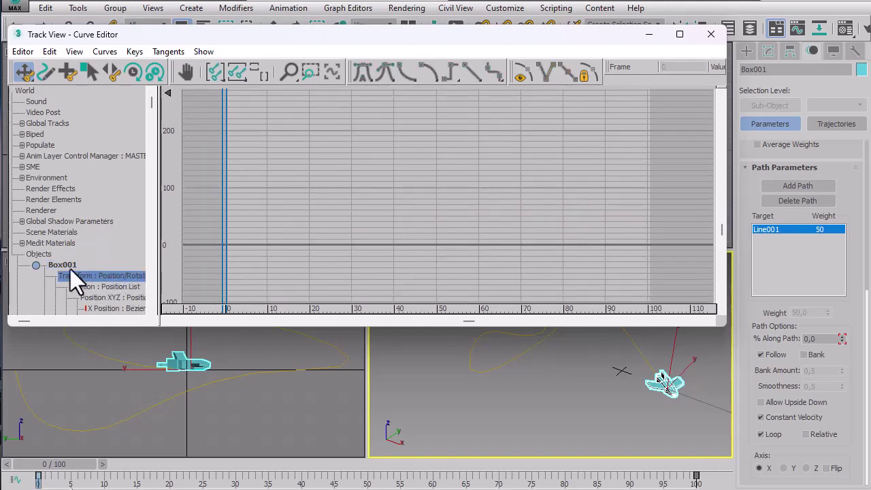
middle_click_drag(91, 289, 58, 186)
left_click(104, 231)
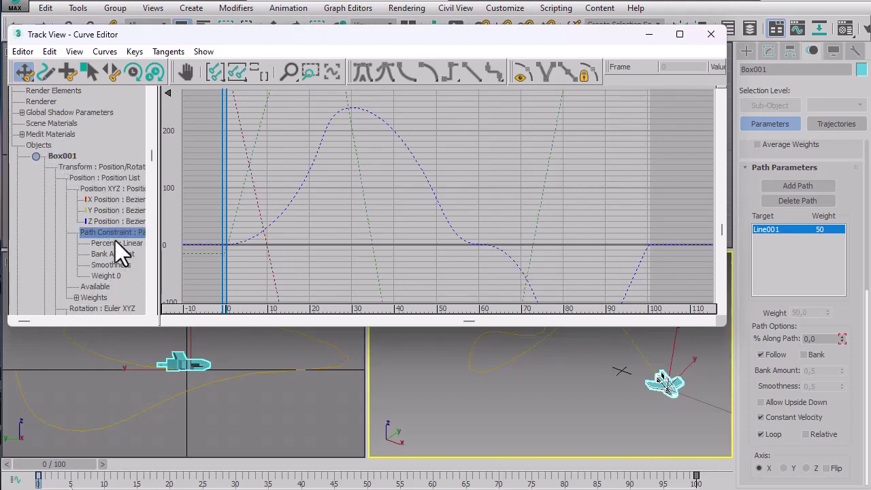
left_click(117, 202)
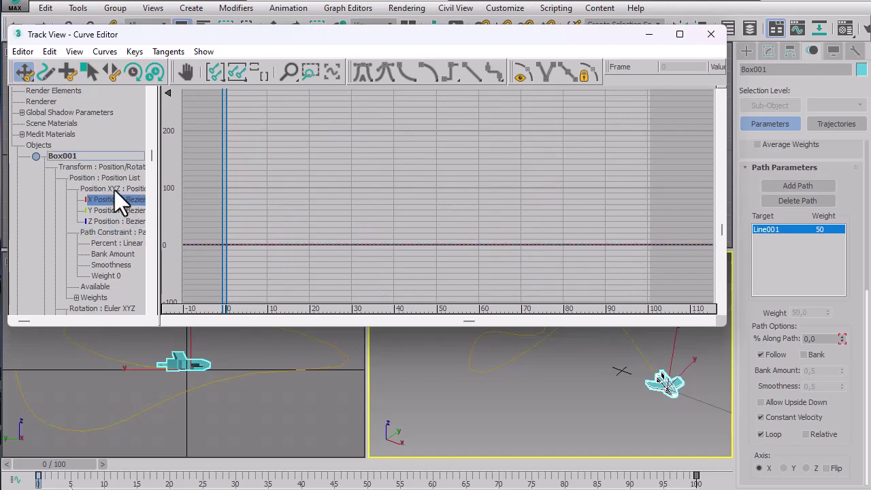
left_click(114, 190)
left_click(113, 178)
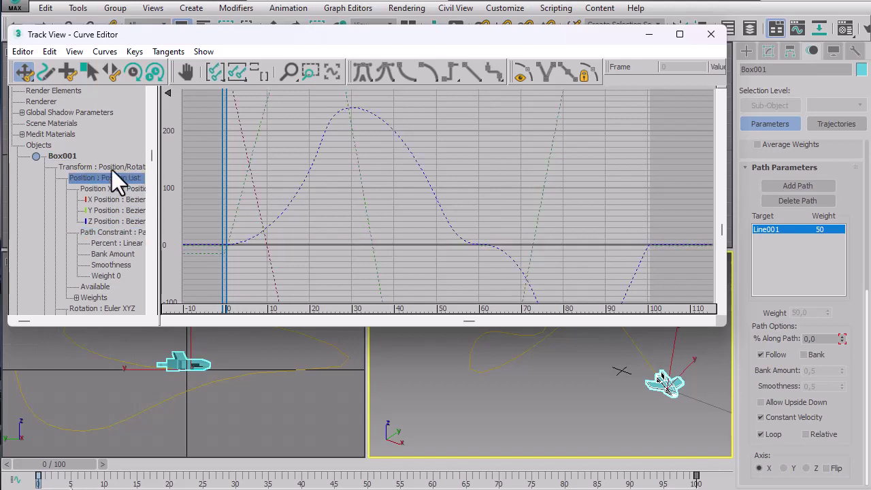
left_click(112, 169)
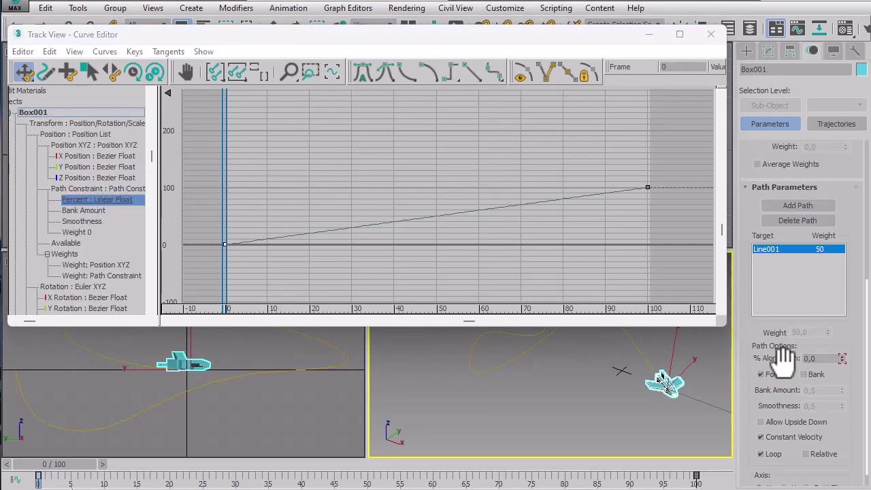
left_click(211, 258)
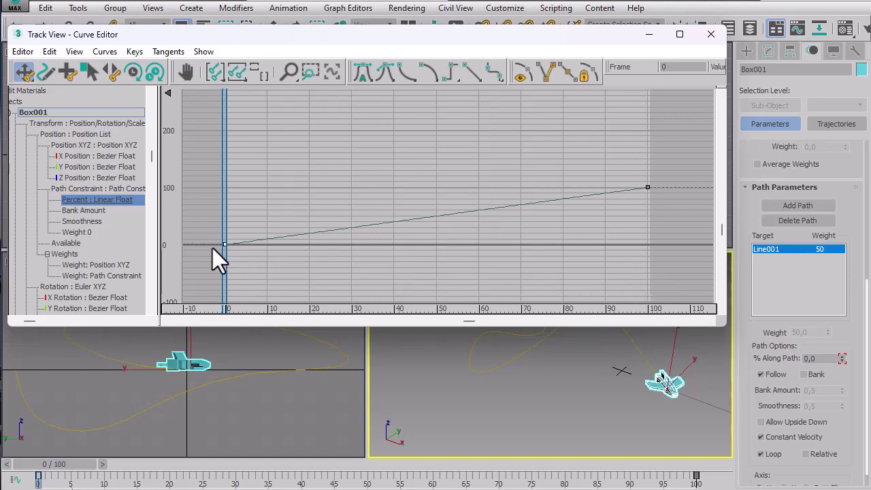
- Enlarge and reposition the Curve Editor, then detach its Key Entry toolbar so both frame and value fields are accessible
left_click_drag(389, 32, 443, 58)
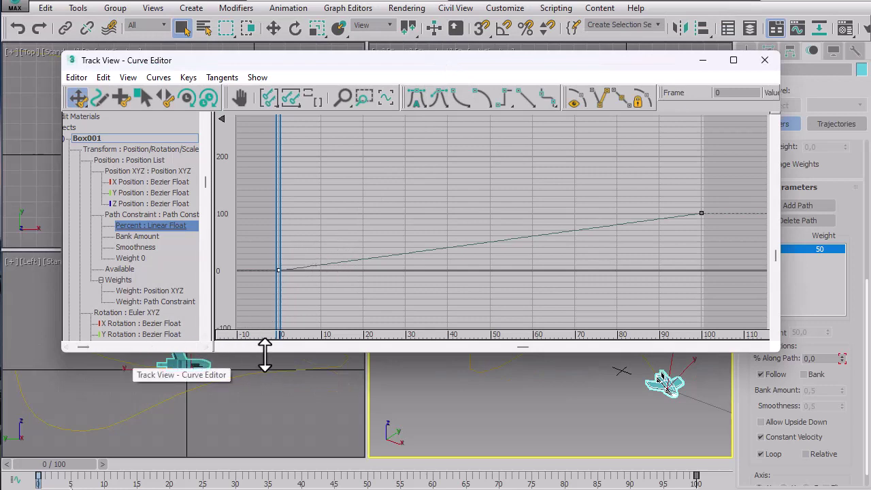
left_click_drag(265, 352, 270, 389)
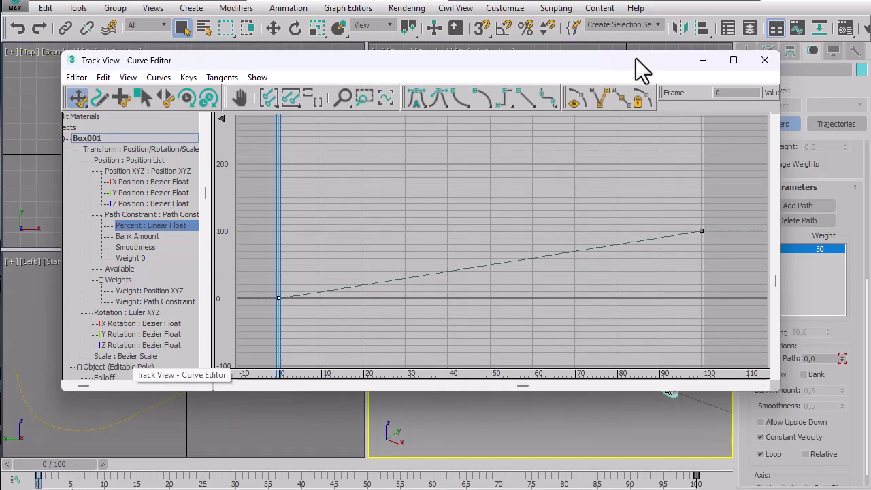
left_click_drag(635, 58, 578, 54)
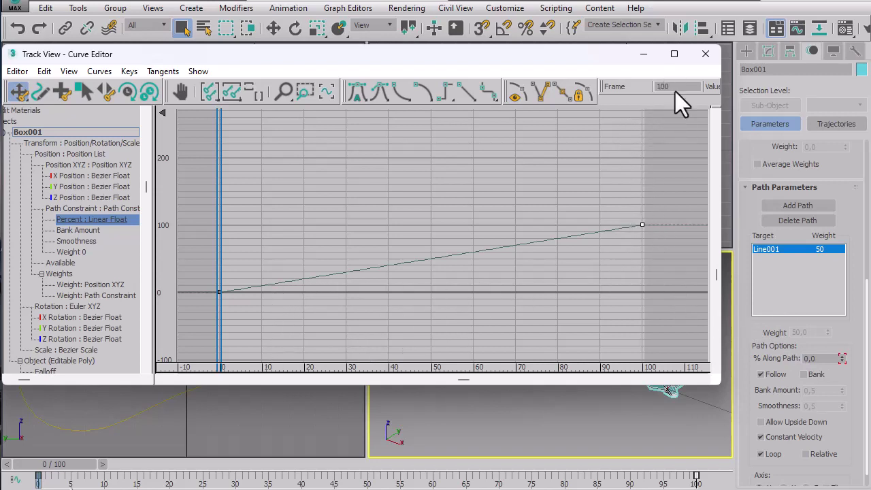
left_click_drag(596, 94, 349, 177)
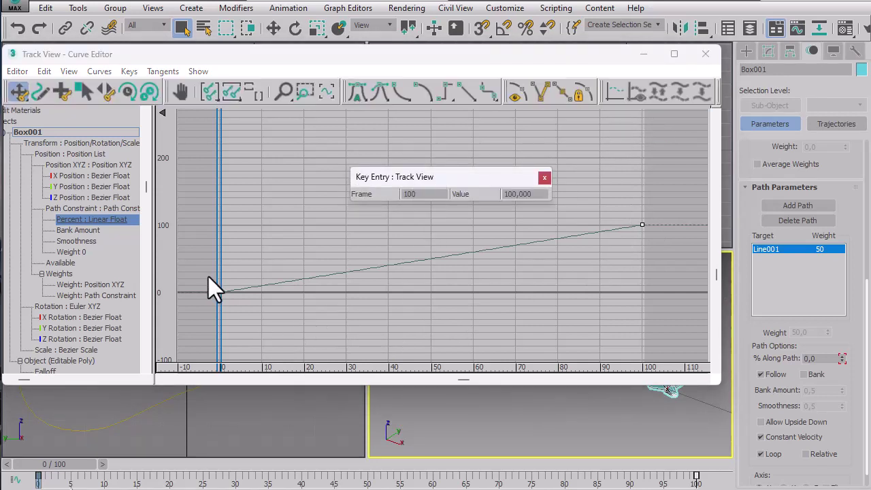
- Reverse the Percent curve by setting its frame 0 key to 100 and its frame 100 key to 0
left_click_drag(206, 274, 256, 323)
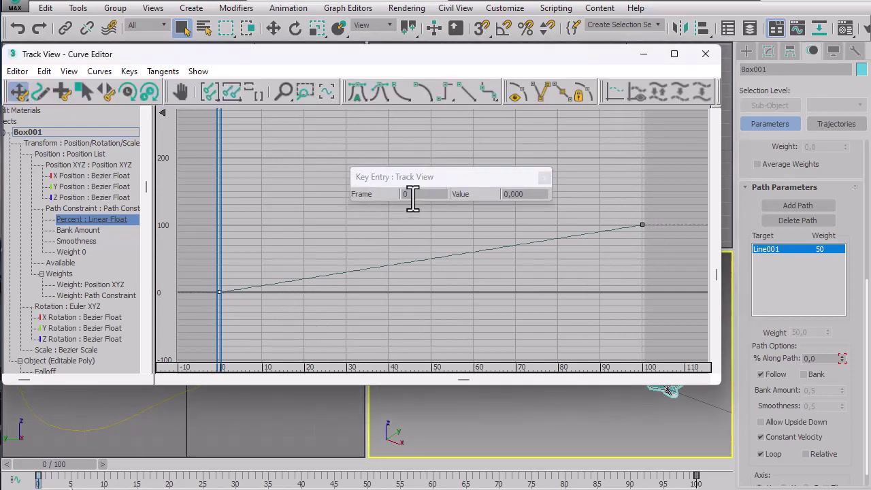
left_click(529, 194)
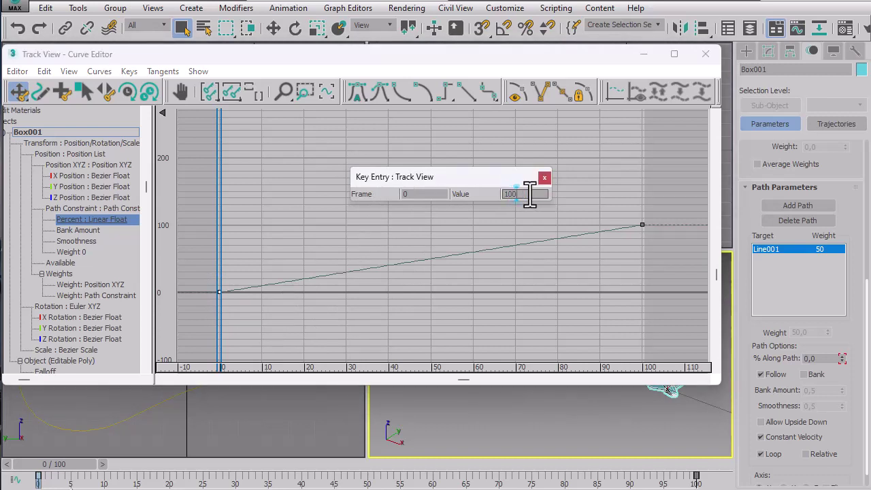
type("100")
left_click(612, 209)
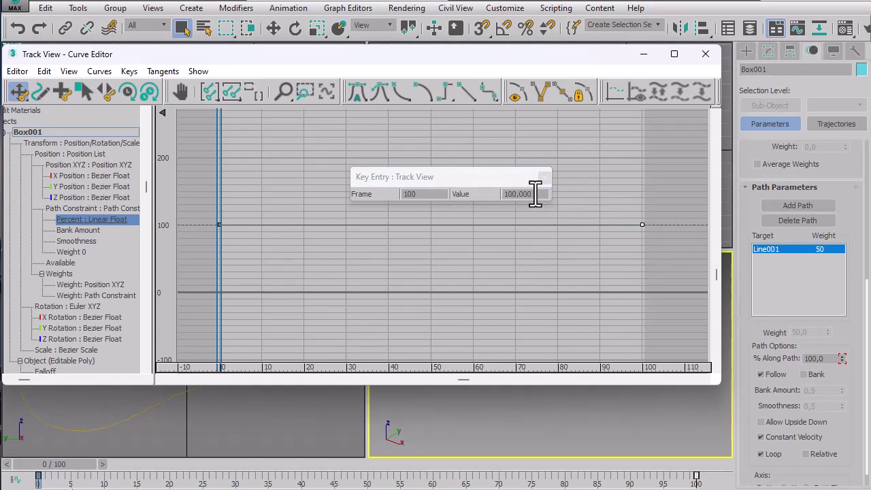
left_click_drag(536, 194, 505, 197)
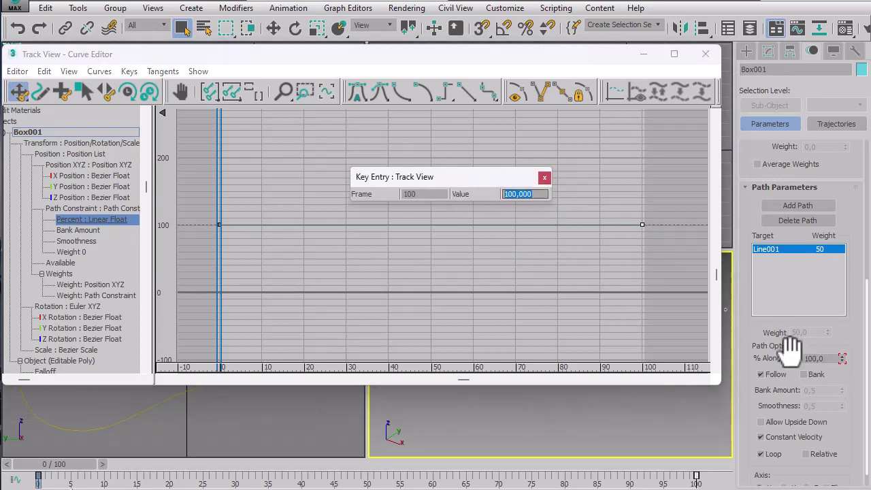
type("0")
key("Return")
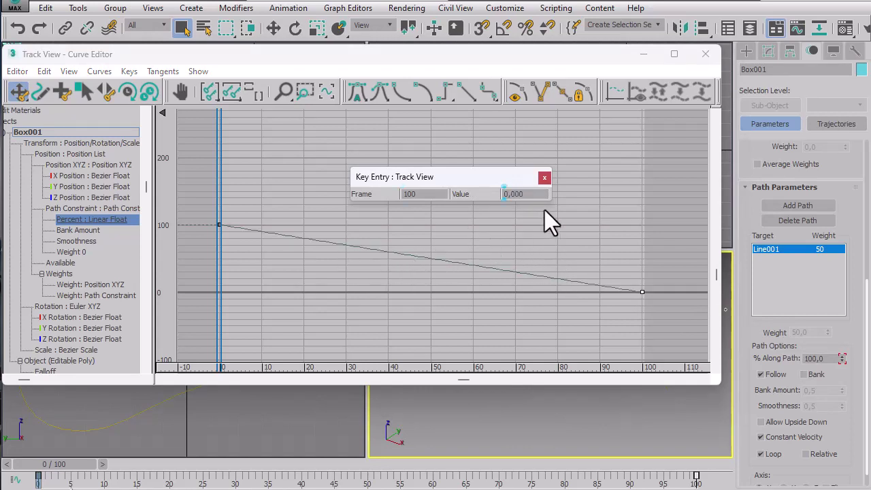
- Dock the Key Entry toolbar below the track list and close the Curve Editor
left_click(493, 155)
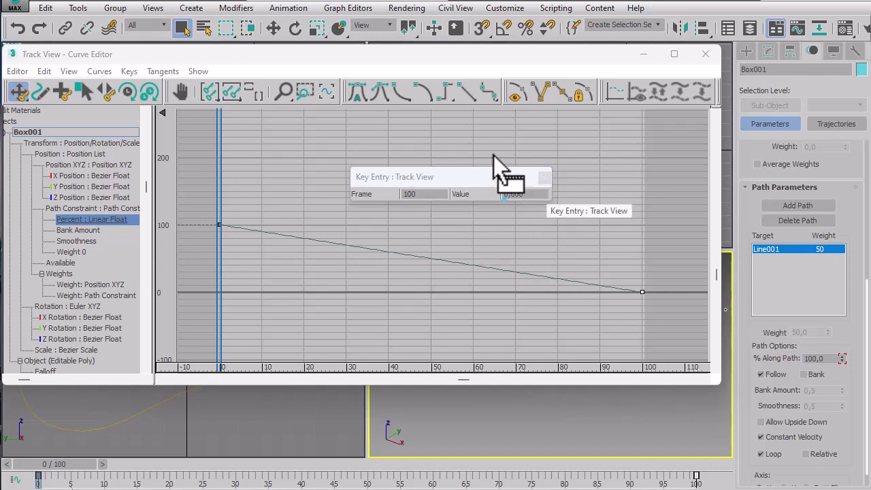
left_click_drag(493, 155, 497, 137)
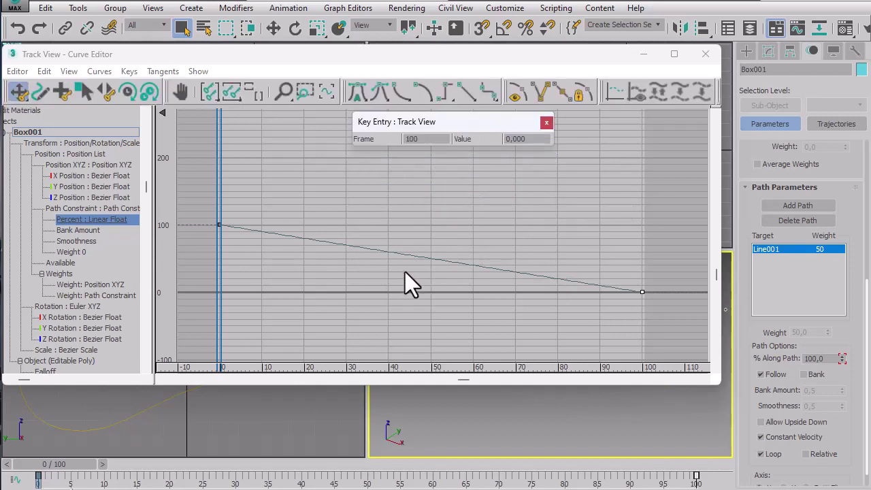
left_click_drag(286, 379, 247, 384)
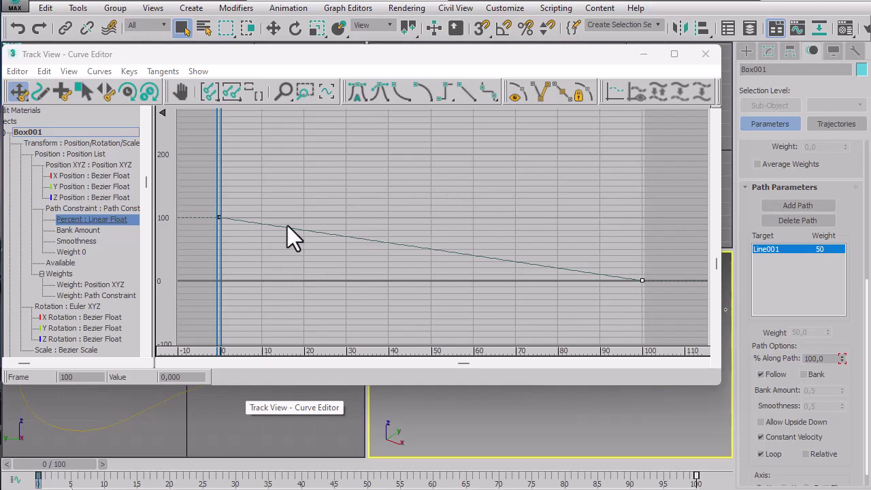
left_click(704, 53)
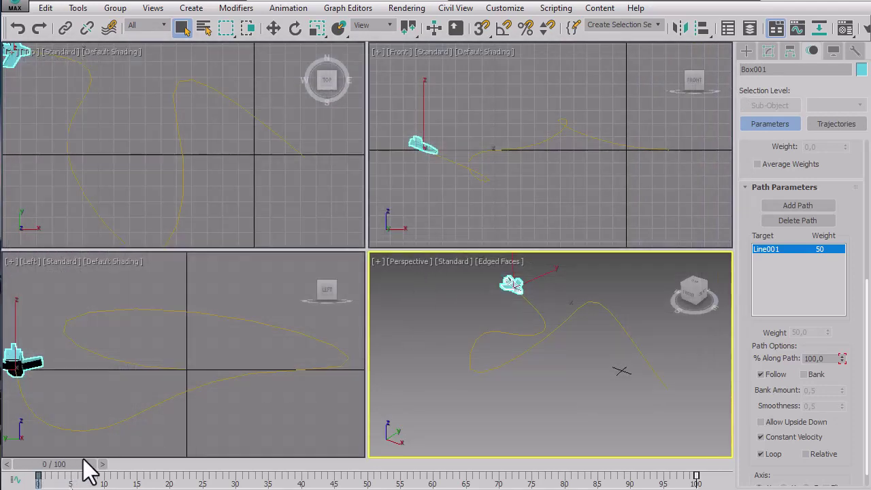
- Set the airplane's % Along Path to 0 at frame 0 and to 100 at frame 100
left_click_drag(88, 468, 6, 480)
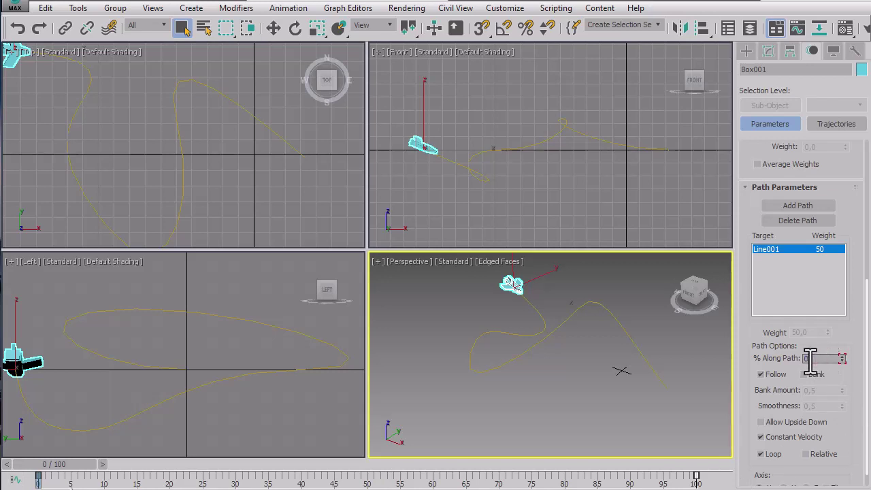
key("Return")
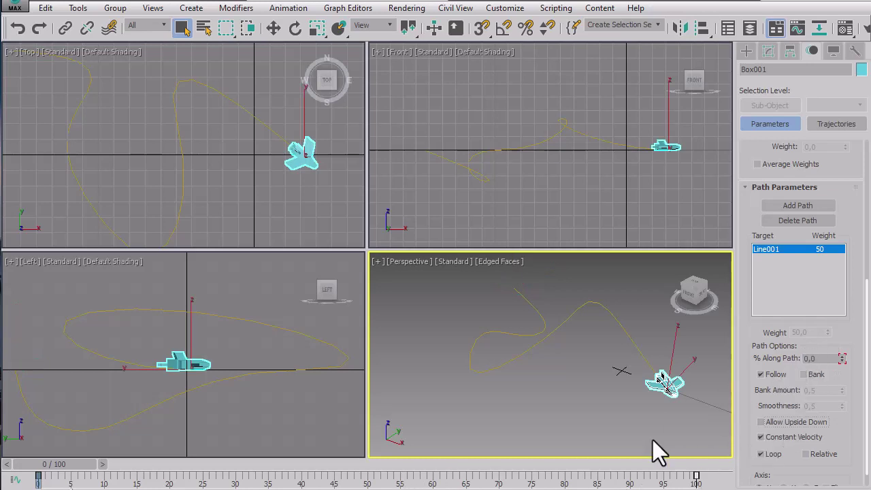
left_click_drag(68, 466, 21, 466)
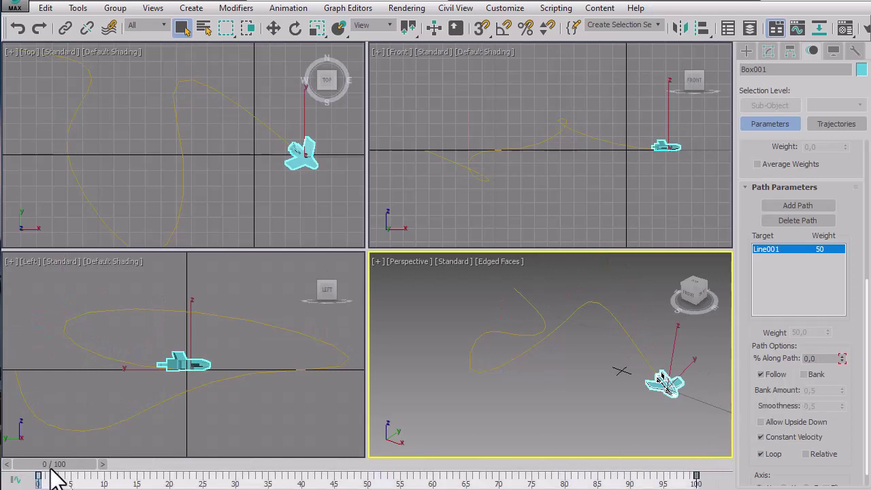
left_click_drag(50, 469, 728, 466)
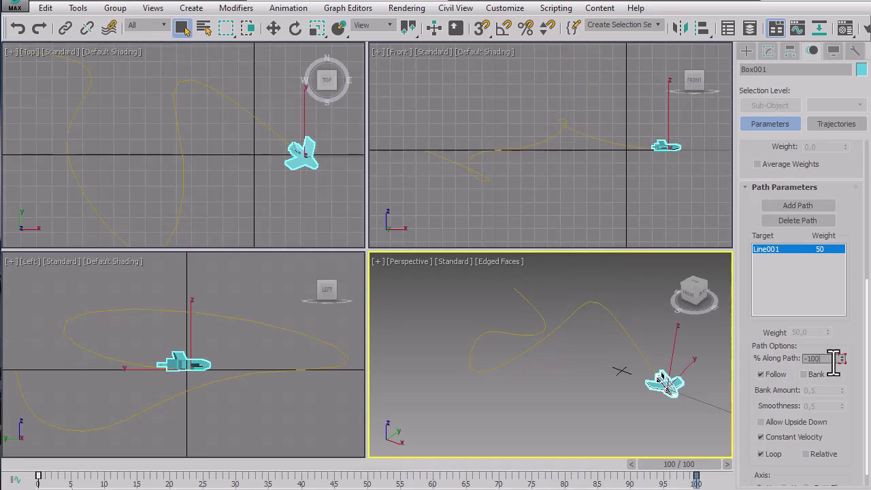
left_click_drag(830, 362, 781, 377)
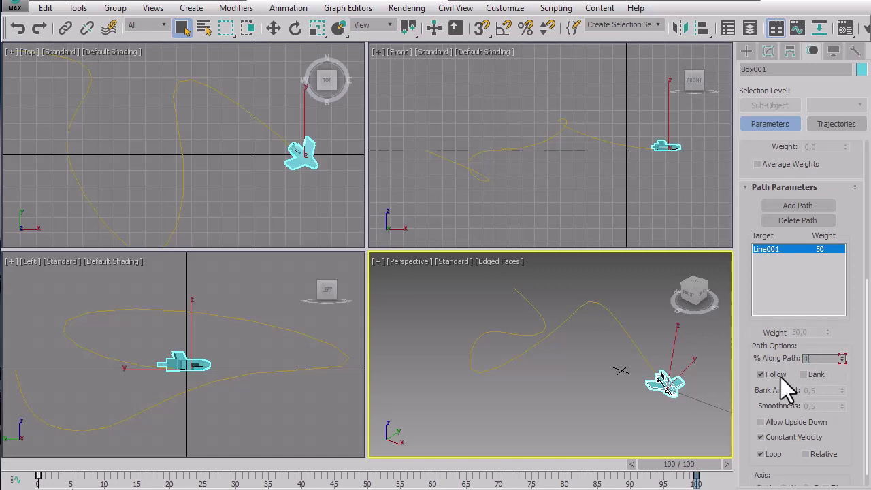
type("100")
key("Return")
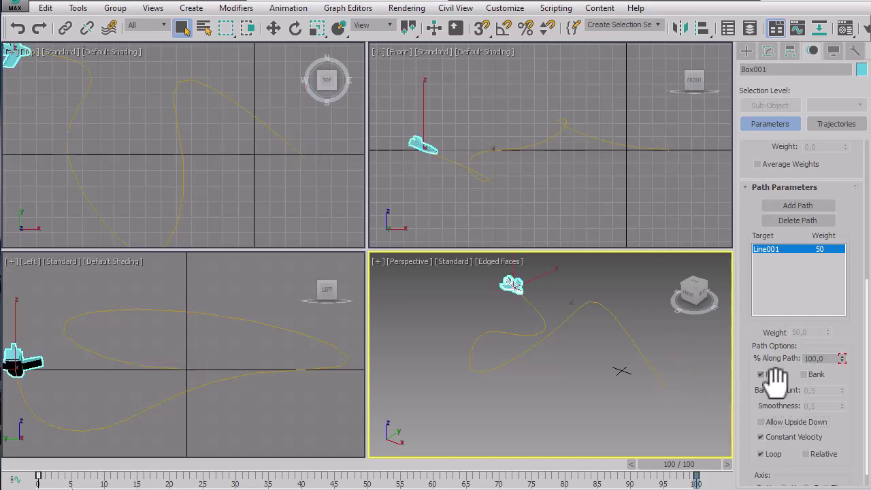
- Scrub the animation to frame 38 and turn on Bank in the airplane's path options
left_click_drag(684, 468, 749, 467)
left_click_drag(695, 472, 285, 476)
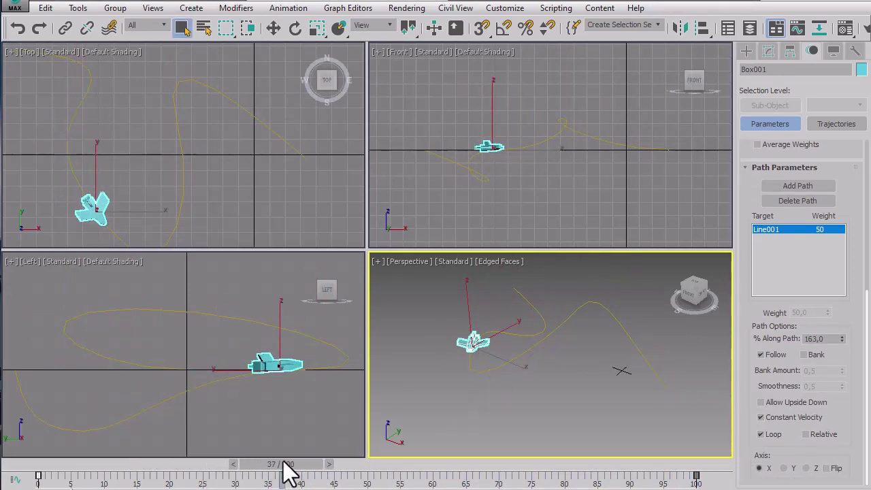
mouse_move(288, 470)
left_mouse_down()
mouse_move(667, 476)
mouse_move(288, 481)
left_mouse_up()
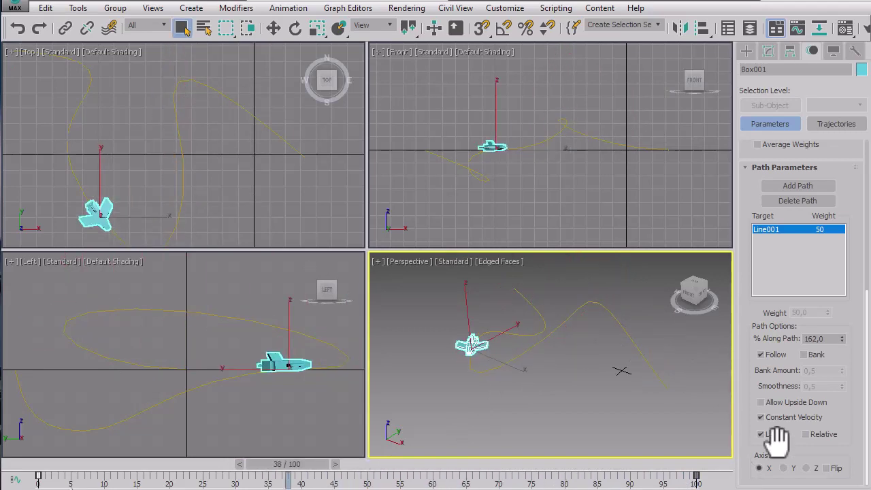
left_click(804, 355)
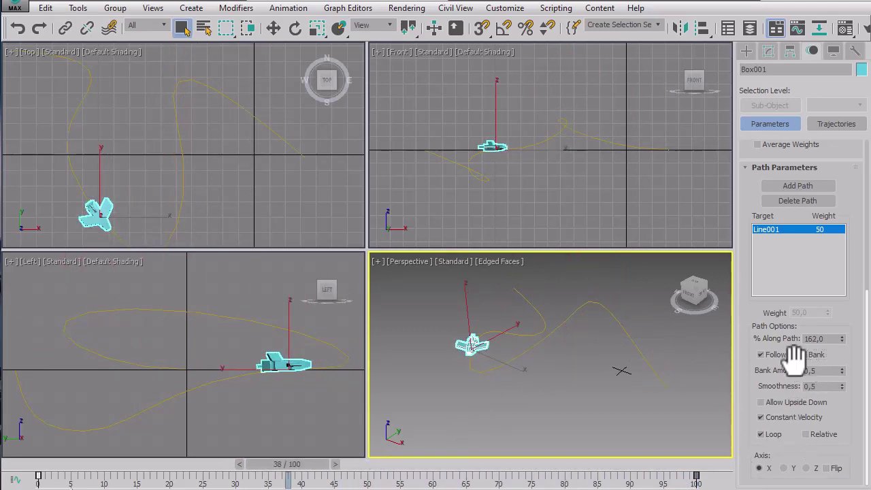
- Set the airplane's Bank Amount to 0,83 and turn on Allow Upside Down, scrubbing through frames 62, 37 and 75 to check the banking
left_click(331, 461)
left_click_drag(331, 461, 459, 438)
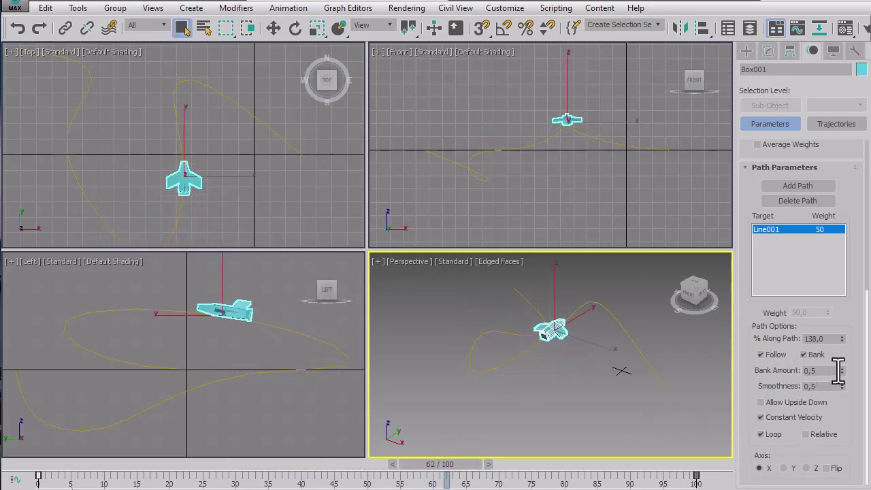
left_click_drag(841, 369, 841, 361)
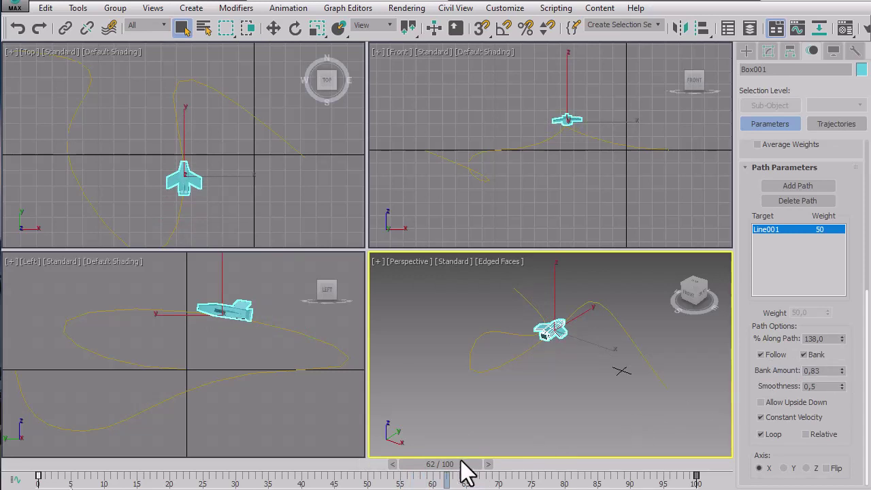
left_click_drag(414, 465, 298, 424)
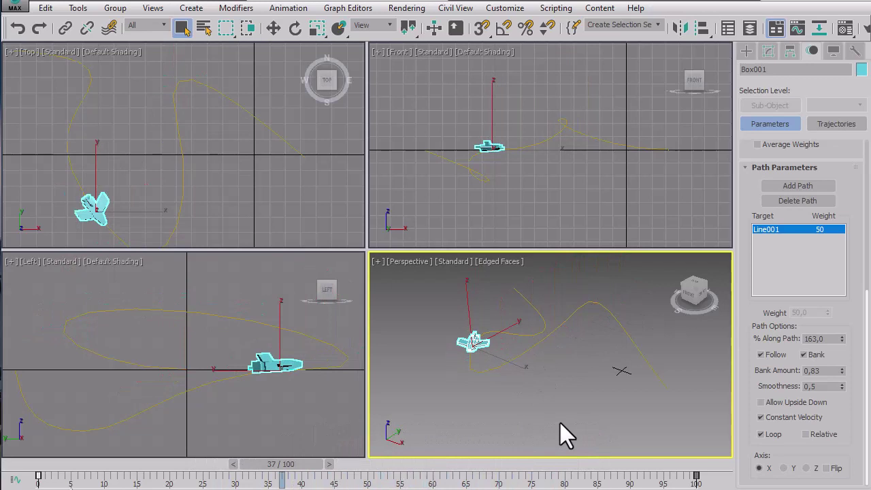
left_click(771, 405)
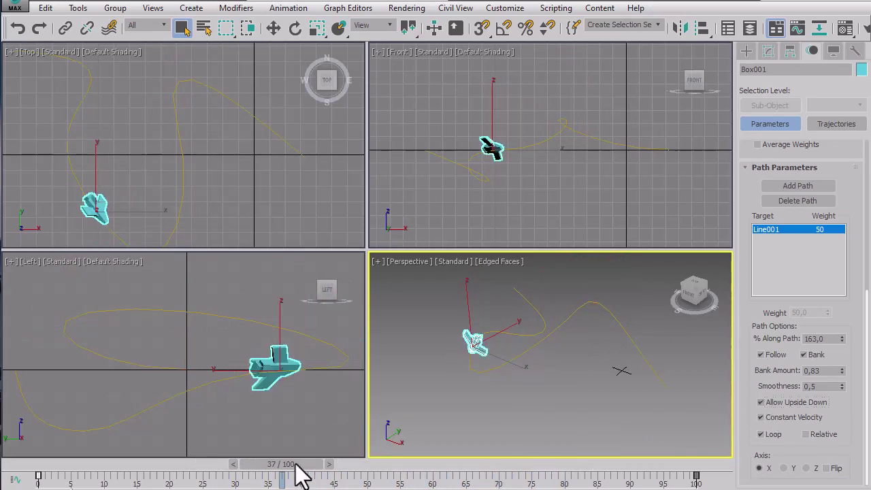
left_click_drag(291, 464, 530, 479)
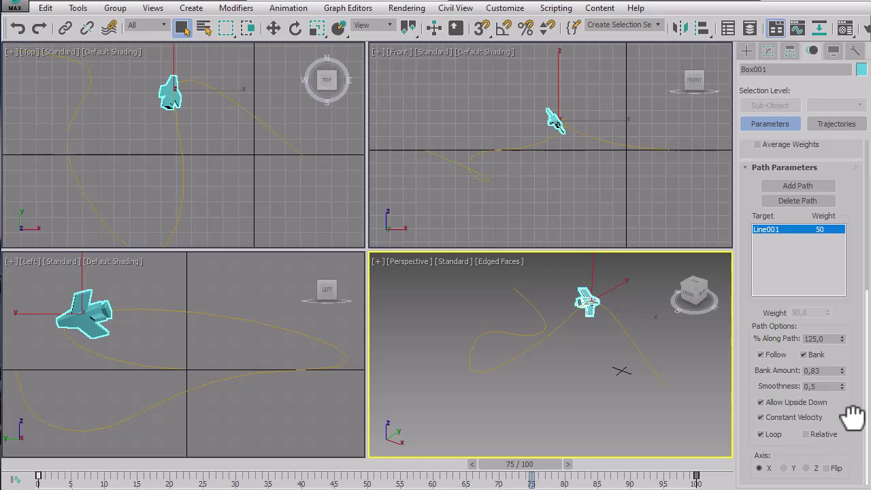
- Try Y and Z as the airplane's path axis, return it to X, and scrub to frame 100
left_click(784, 468)
left_click_drag(524, 466, 655, 463)
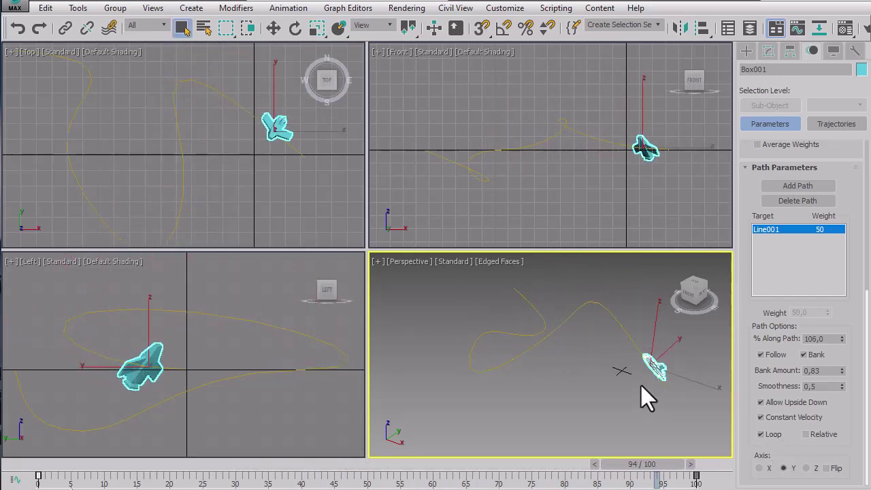
left_click(806, 468)
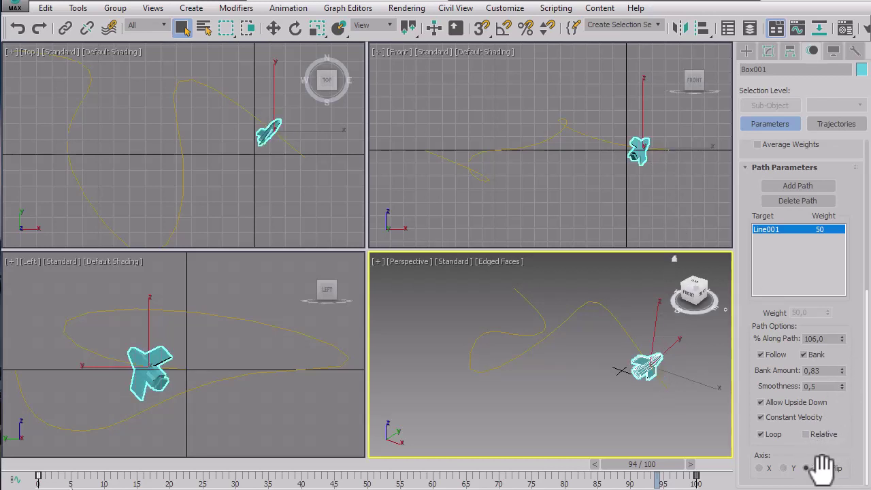
left_click(765, 468)
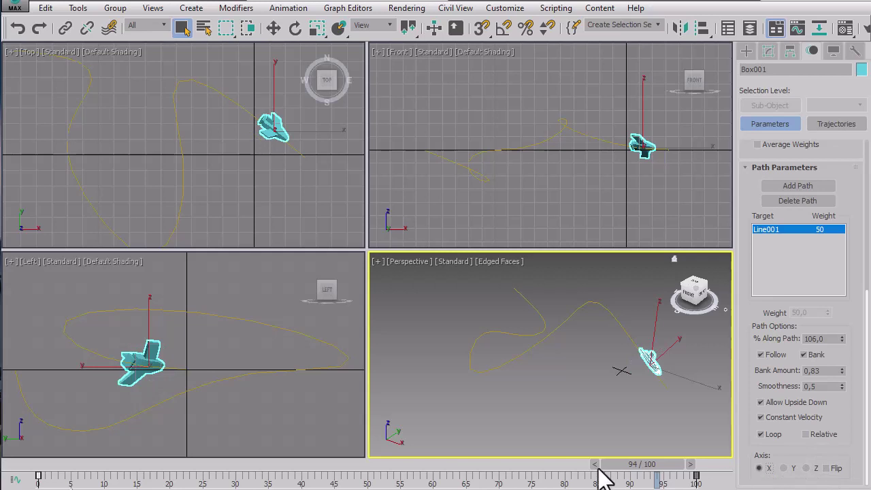
left_click_drag(637, 465, 695, 465)
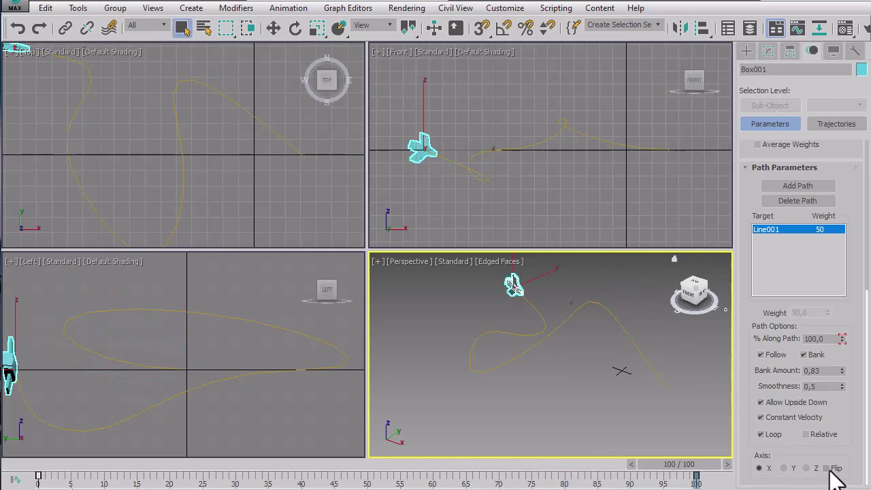
- Turn on Flip for the path axis and set the airplane's % Along Path to 0 at frame 0
left_click(827, 468)
left_click_drag(658, 469, 12, 456)
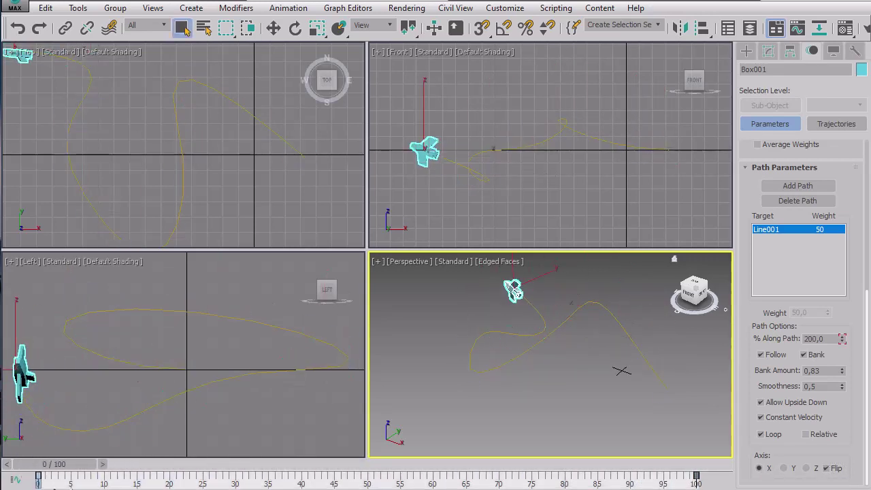
double_click(824, 339)
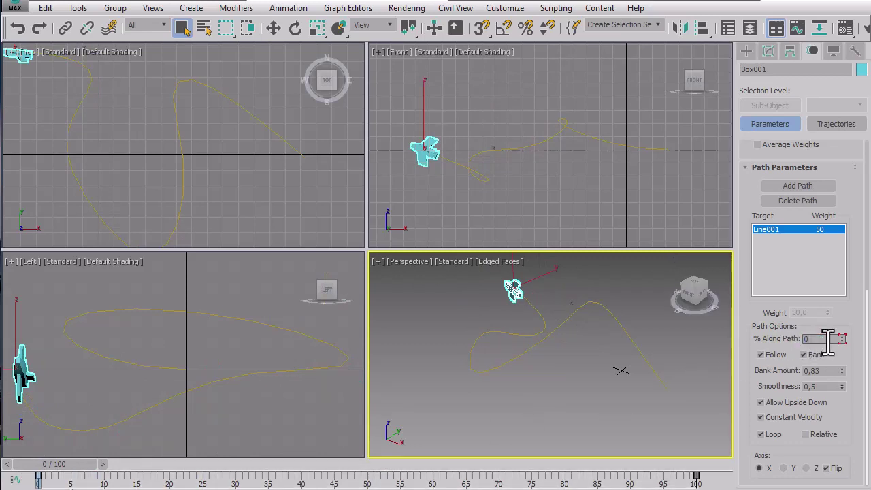
type("0")
key("Tab")
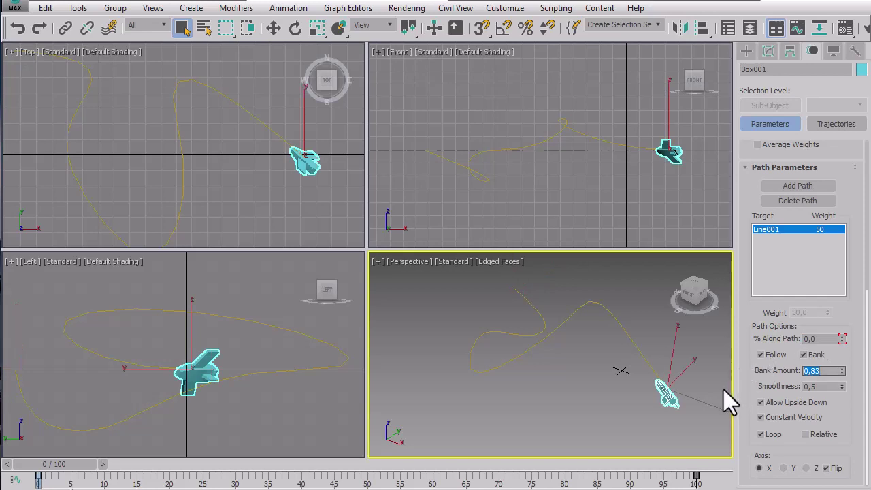
left_click_drag(68, 464, 40, 460)
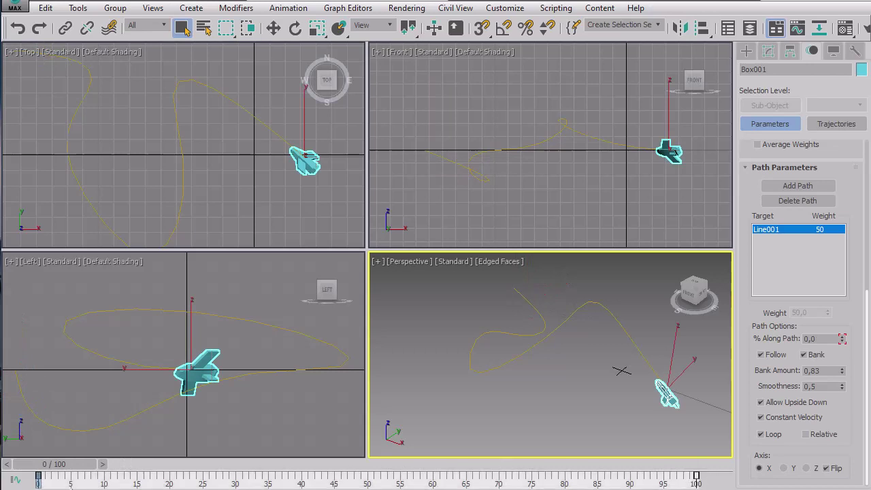
- Set the airplane's % Along Path to 100 at frame 0 and scrub forward to frame 2
double_click(822, 338)
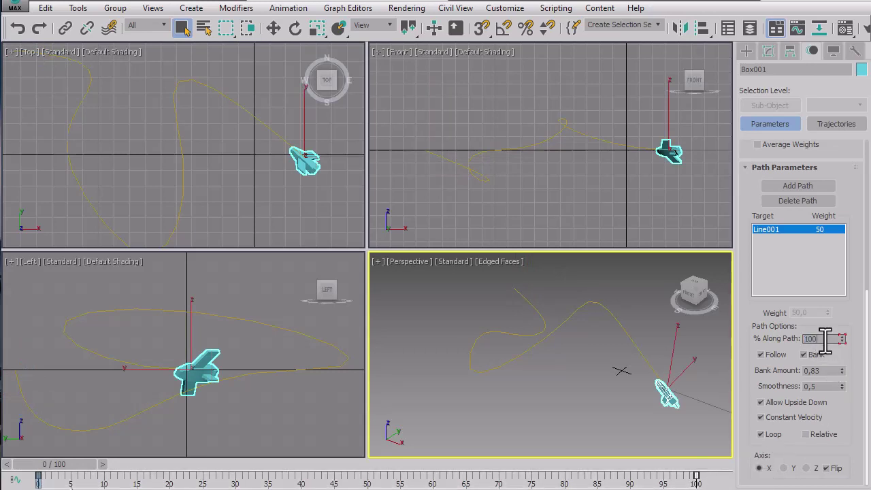
key("Return")
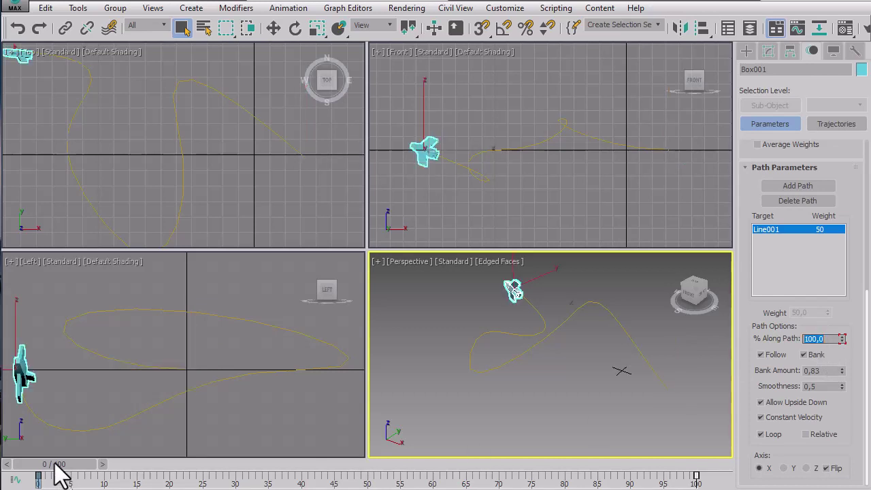
left_click_drag(55, 466, 82, 468)
key("q")
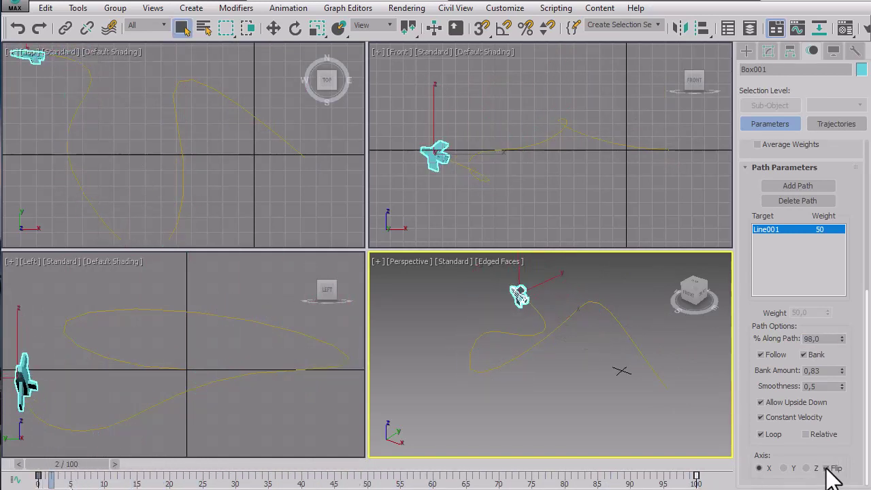
- Turn off Flip for the path axis, scrub the motion, and set % Along Path to 0 at frame 0
left_click(826, 468)
left_click_drag(72, 466, 85, 482)
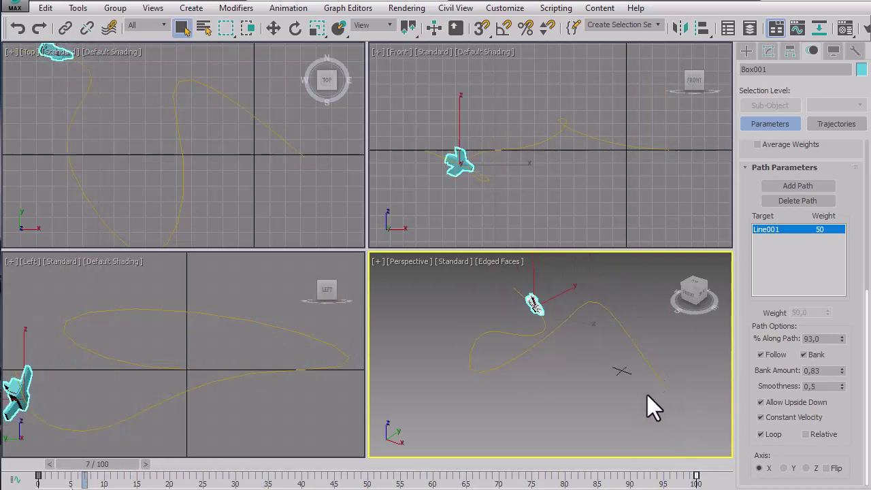
left_click_drag(86, 451, 3, 459)
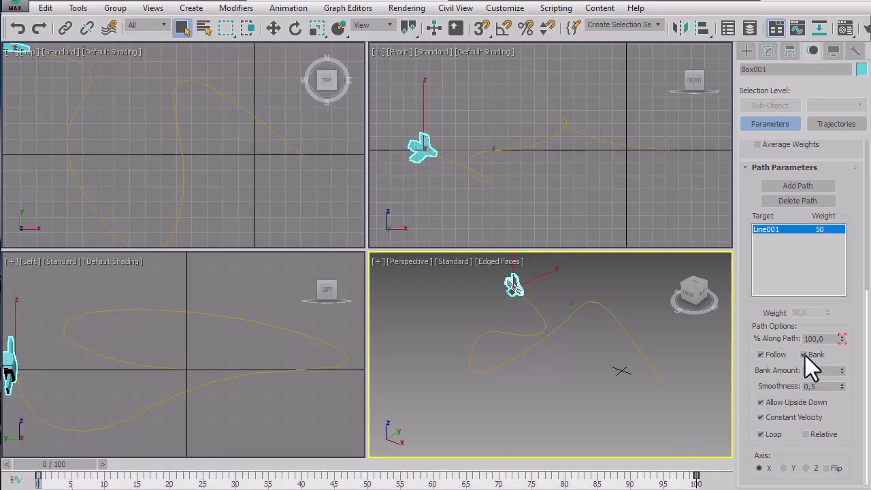
left_click(816, 340)
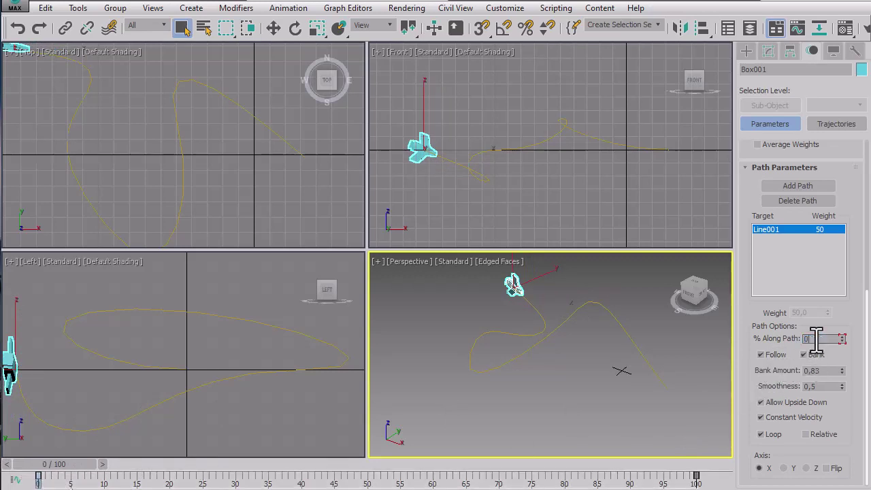
type("0")
key("Return")
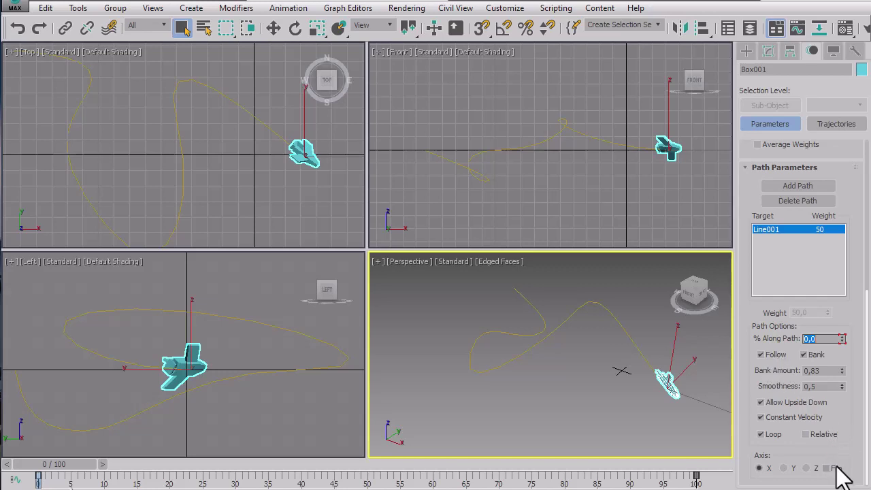
- Turn Flip back on, set % Along Path to 100 at frame 0, and scrub the airplane to frame 100
left_click(827, 468)
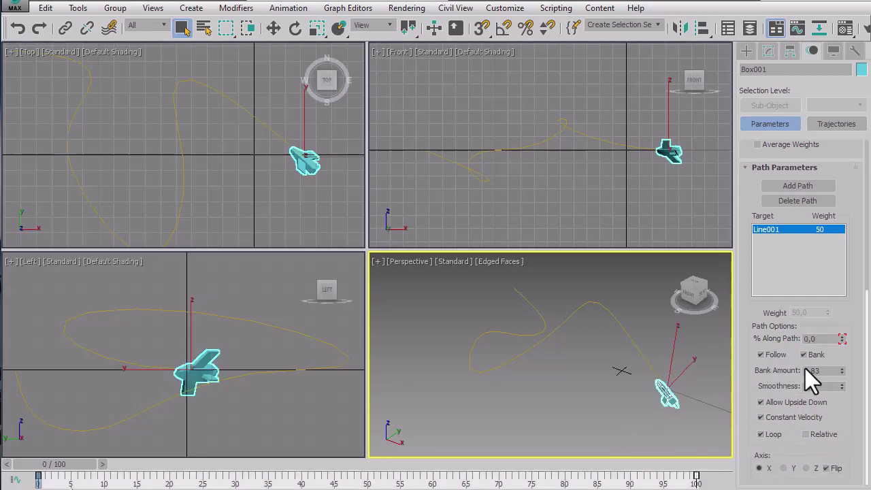
left_click(821, 338)
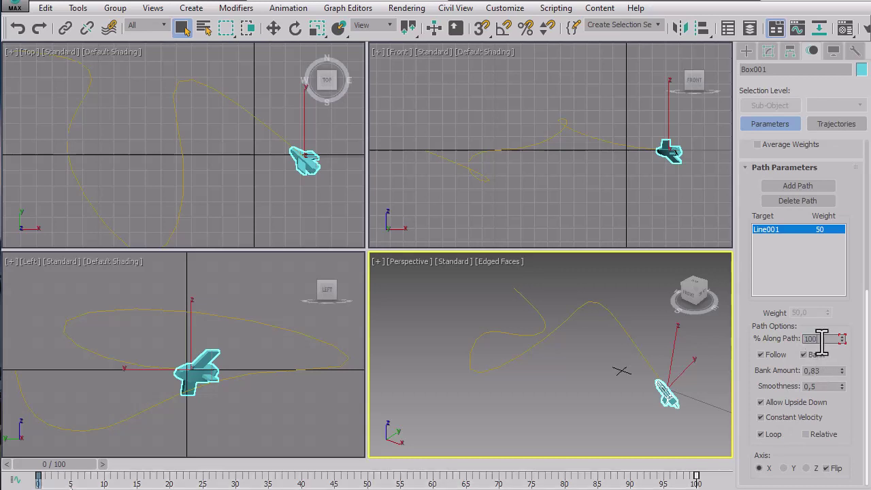
key("Return")
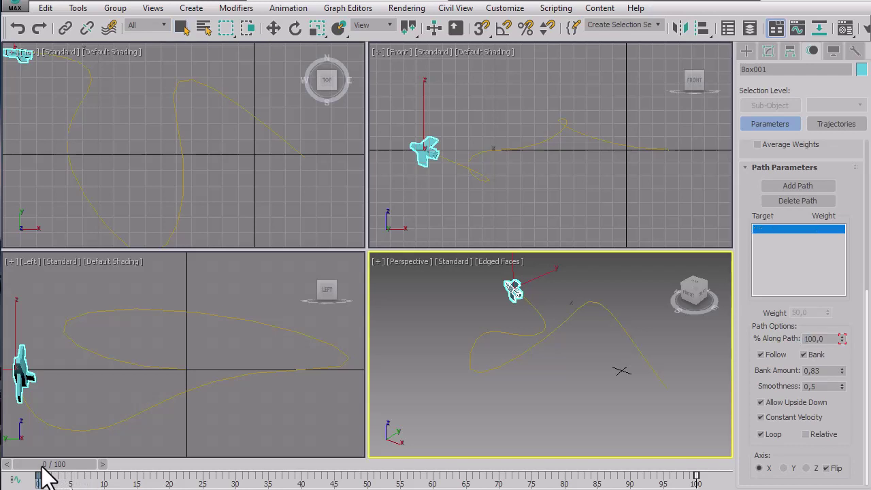
left_click_drag(42, 470, 695, 475)
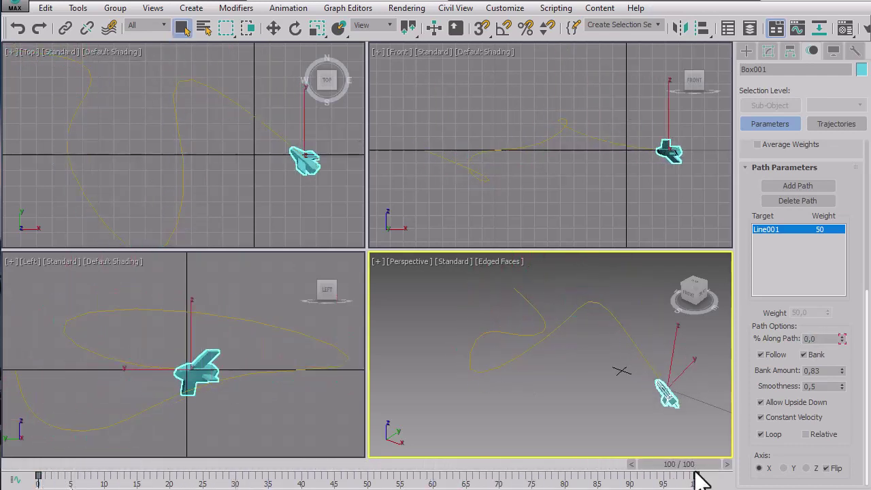
- Set % Along Path to 0 at frame 0 and to 100 at frame 100, and scrub from the start to frame 35
left_click(40, 475)
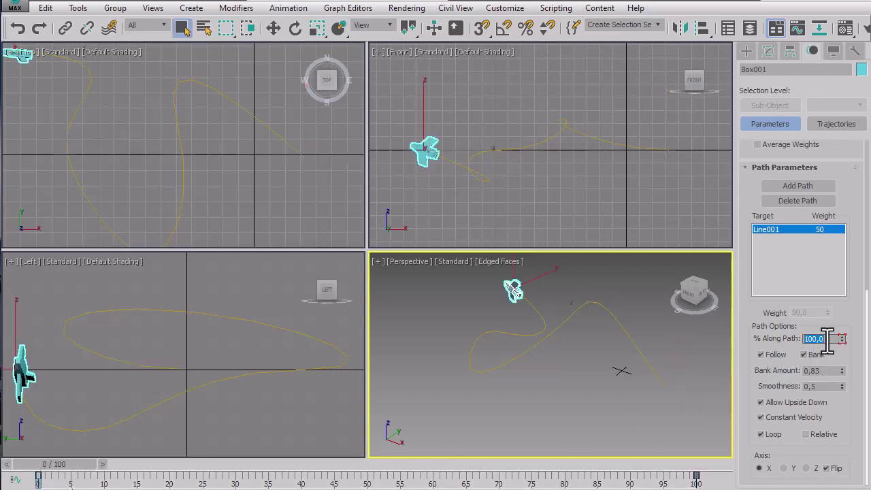
key("Return")
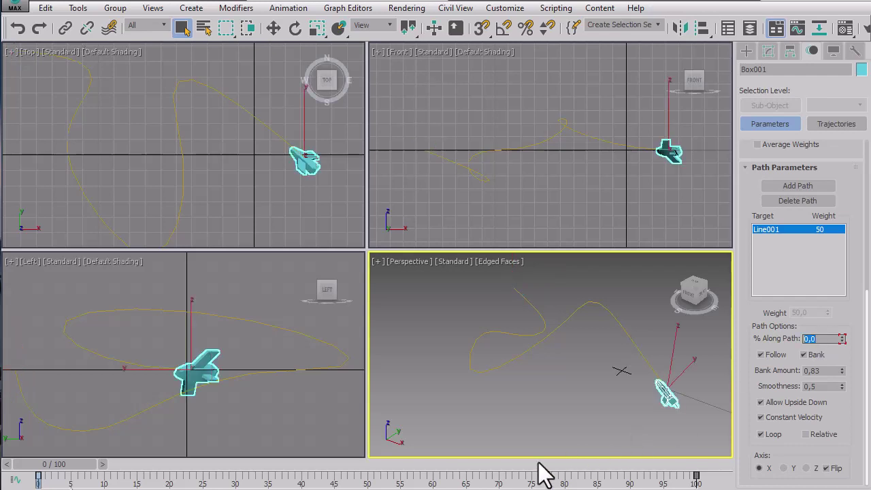
left_click_drag(38, 478, 728, 482)
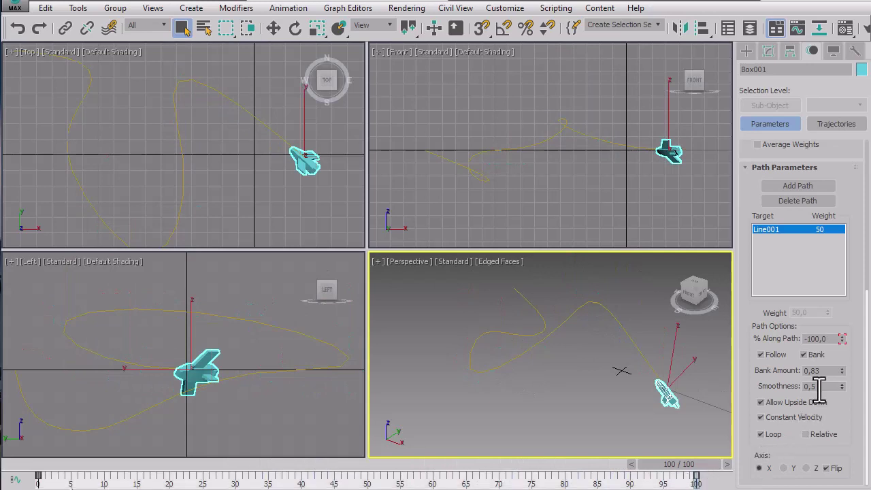
left_click(820, 338)
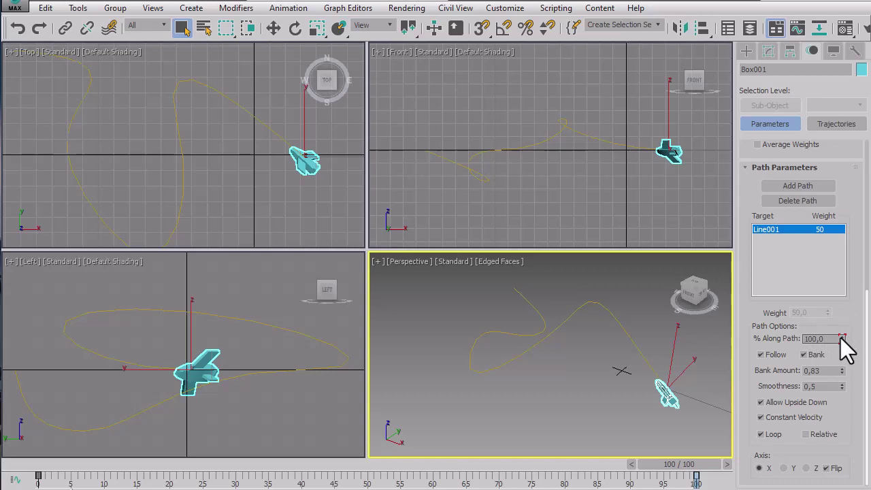
key("Return")
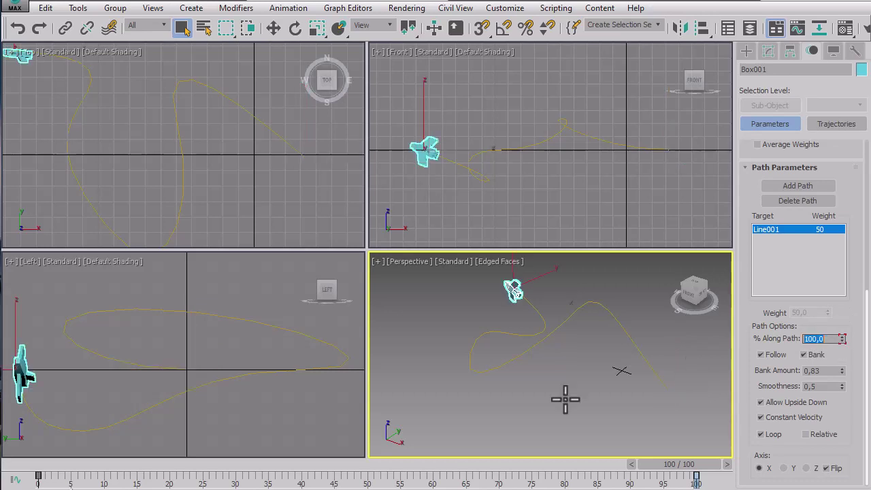
left_click(38, 466)
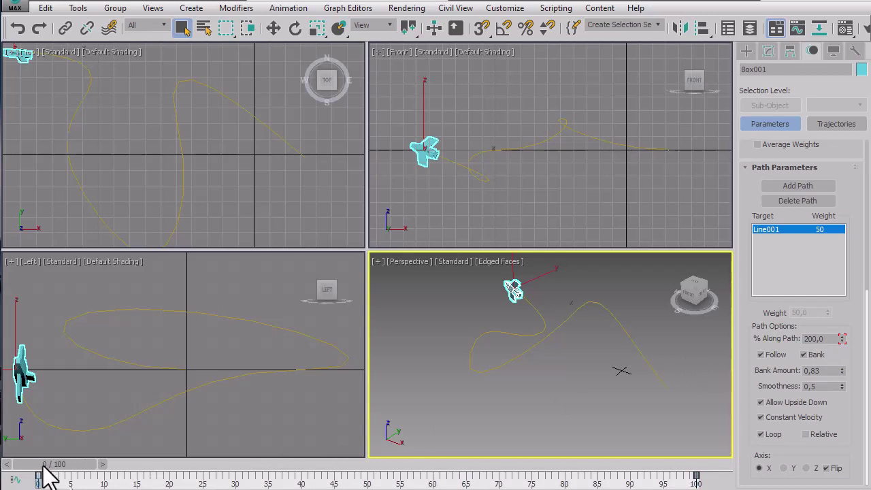
left_click_drag(55, 467, 268, 467)
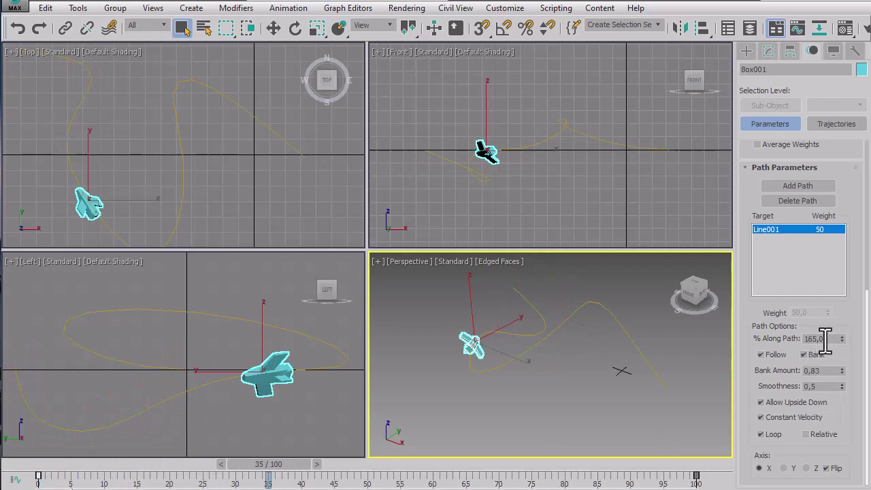
- In the Curve Editor, set the Percent curve's frame 0 key to 0 and scrub the animation to frame 86
left_click(364, 8)
key("Escape")
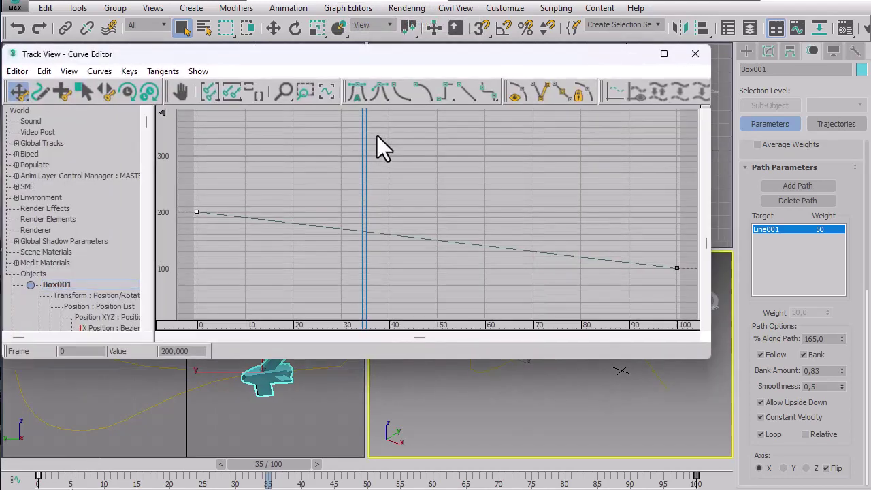
left_click_drag(292, 465, 59, 463)
left_click_drag(183, 204, 216, 236)
left_click_drag(407, 56, 453, 11)
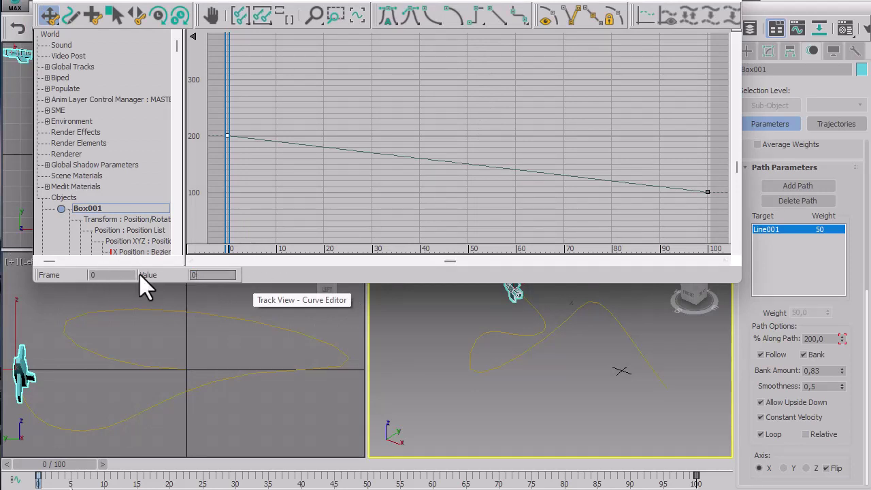
key("Return")
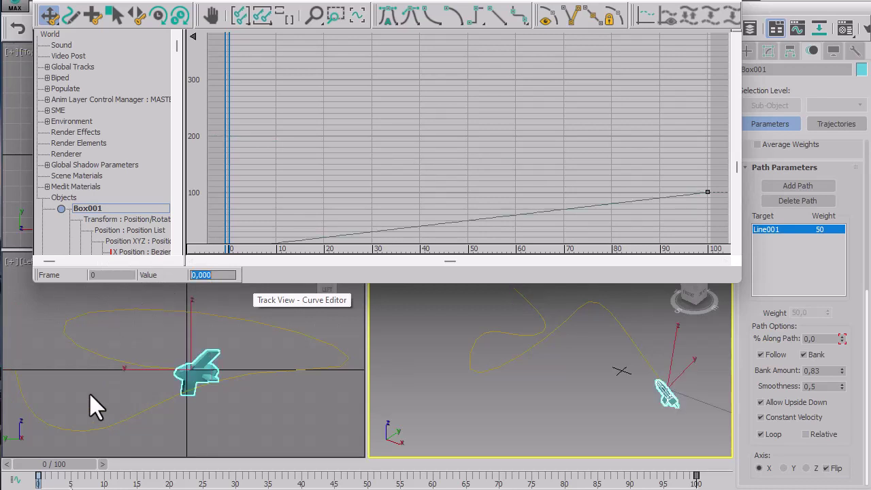
left_click_drag(54, 464, 615, 457)
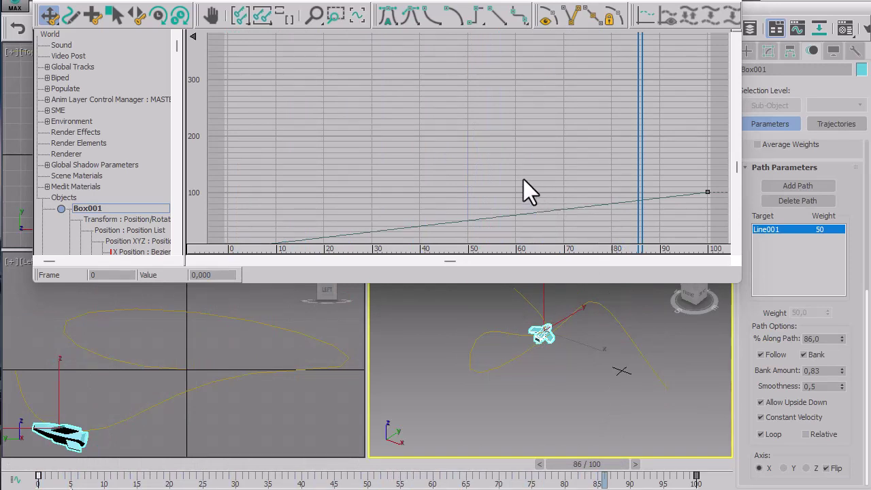
- Inspect the whole Percent curve between frames 0 and 100, and close the Curve Editor
left_click_drag(737, 168, 736, 190)
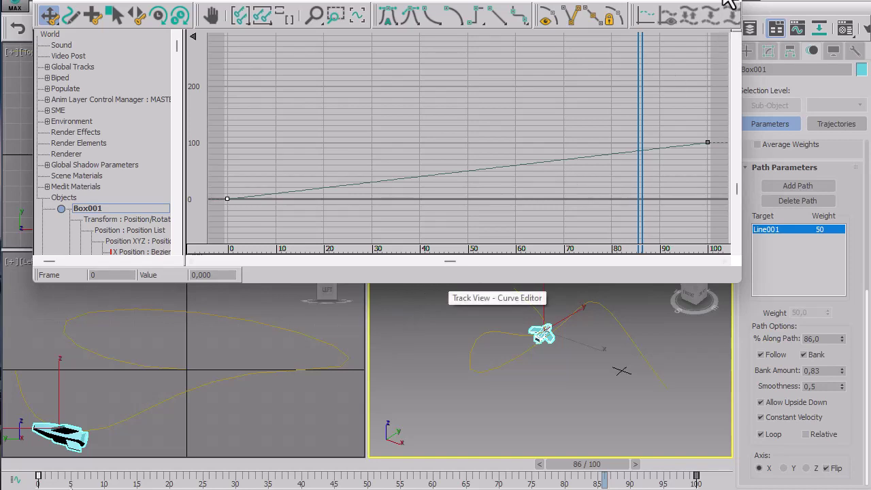
left_click_drag(630, 1, 603, 129)
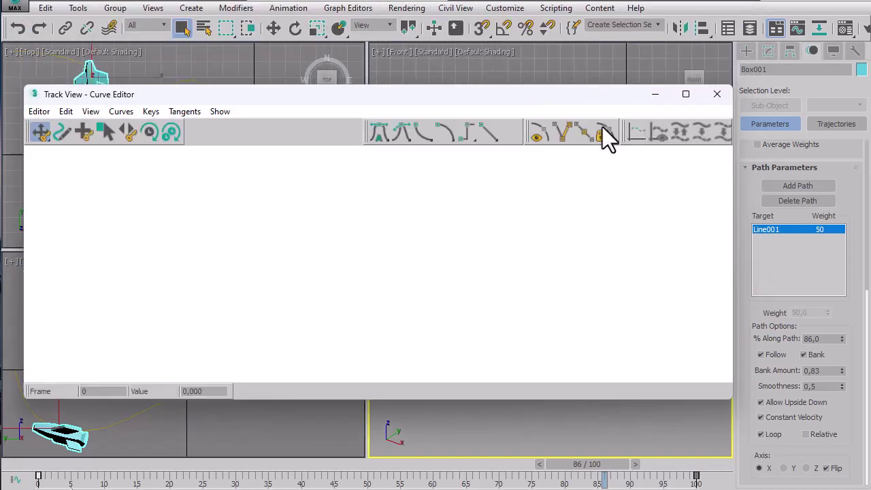
left_click(718, 95)
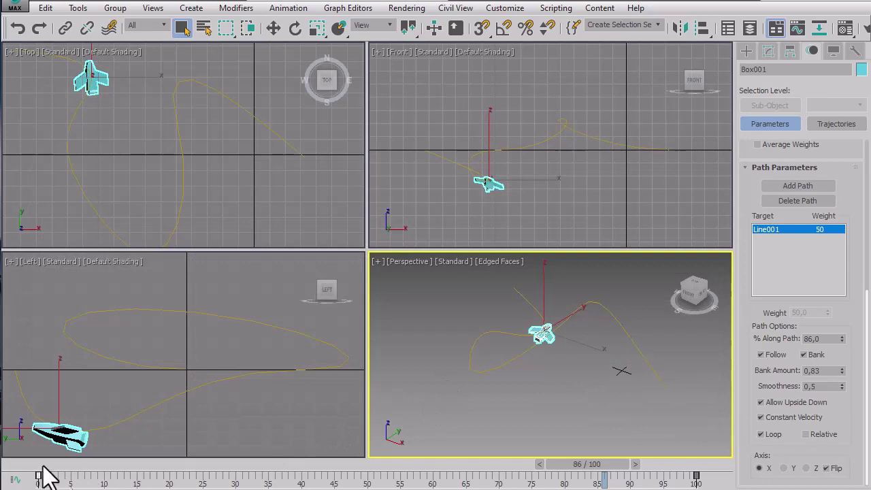
- Scrub the airplane from frame 0 to 100, and play the animation from frame 0 in the Perspective and Front viewports
key("Home")
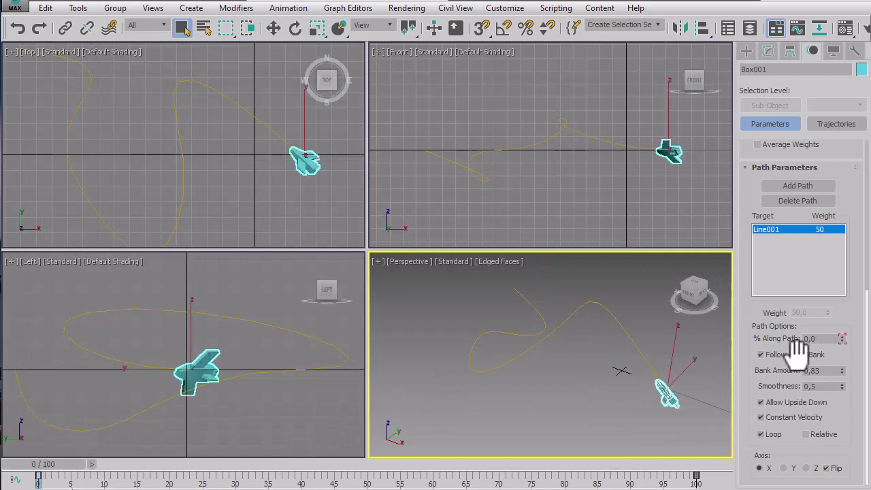
left_click_drag(66, 468, 816, 470)
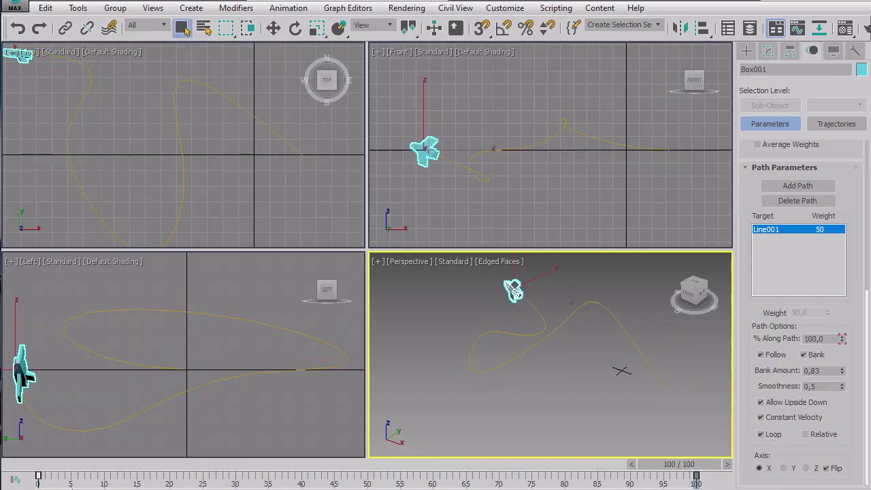
key("Home")
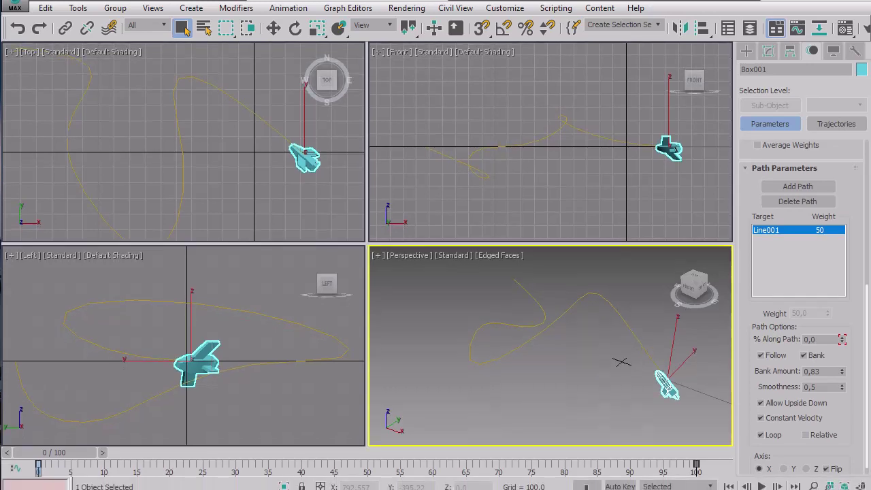
left_click(761, 482)
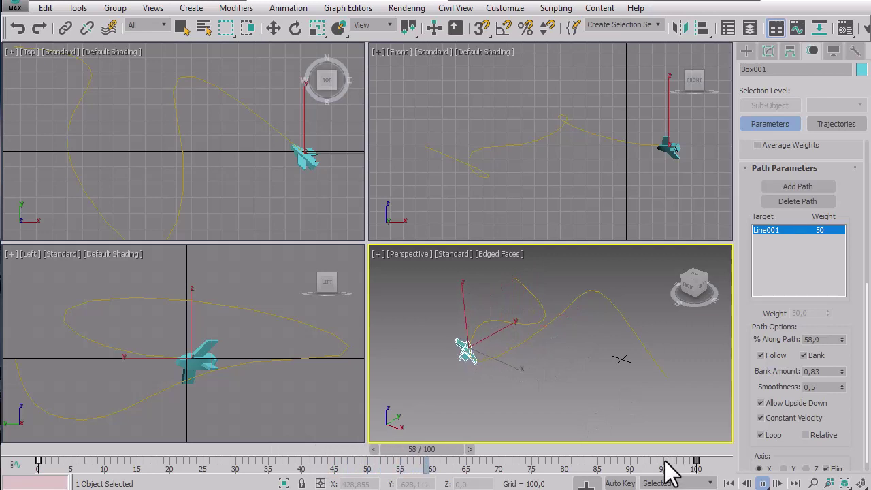
right_click(643, 198)
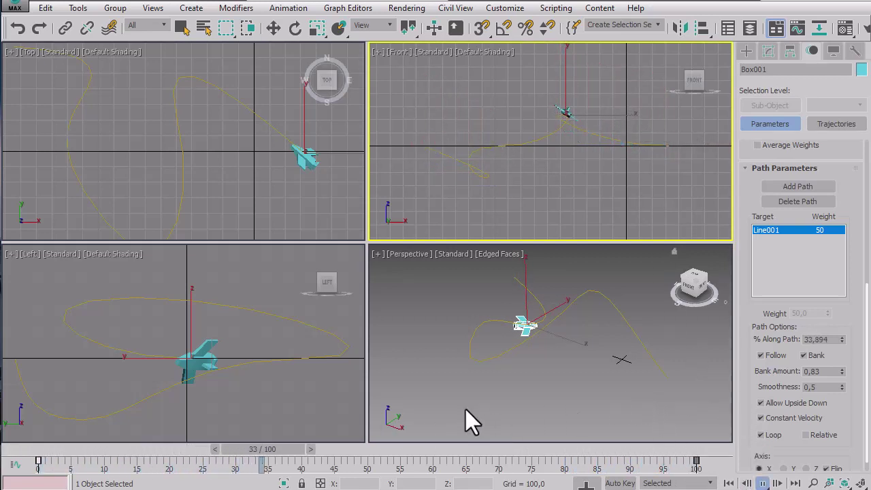
left_click(284, 449)
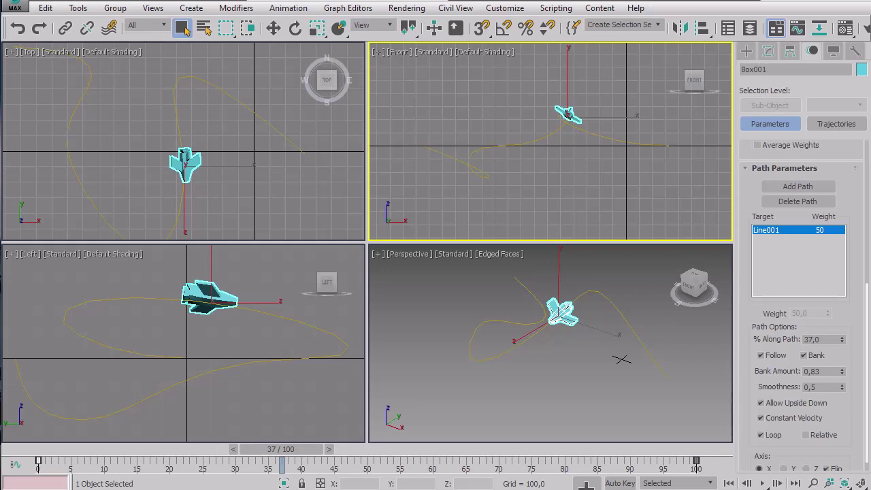
- Set the animation's playback speed to 1x in the time configuration
left_click_drag(779, 489, 780, 481)
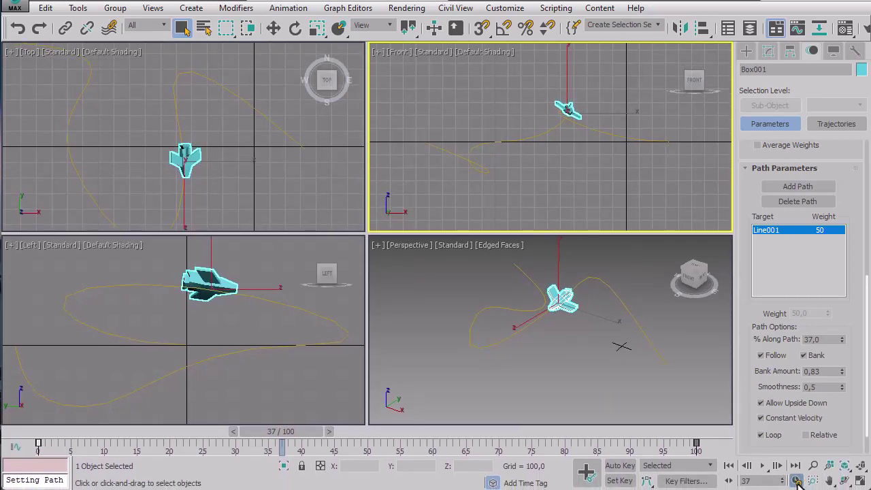
left_click(797, 481)
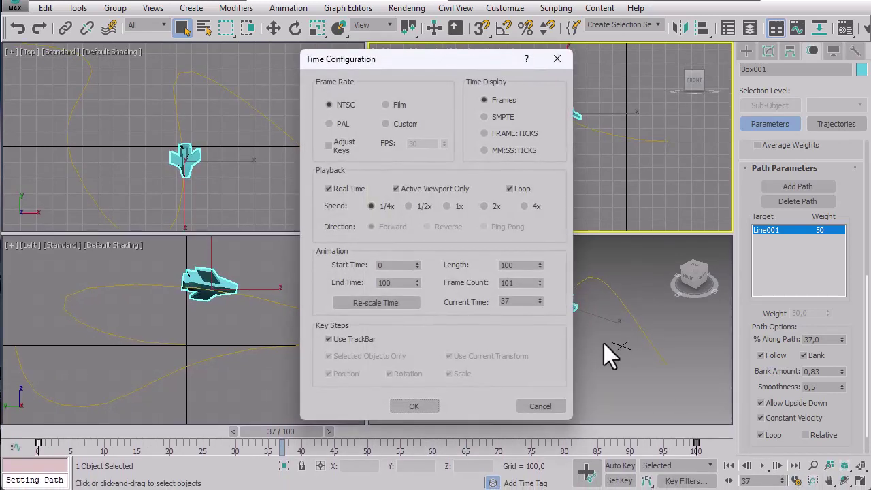
left_click(447, 207)
left_click(417, 407)
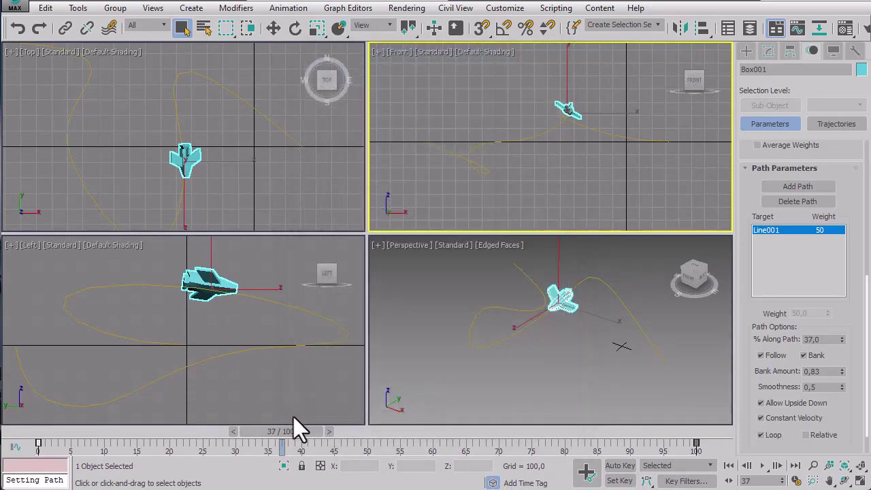
- Play the animation from frame 0 in the Perspective view to examine how the plane follows the path, and stop playback
left_click(38, 431)
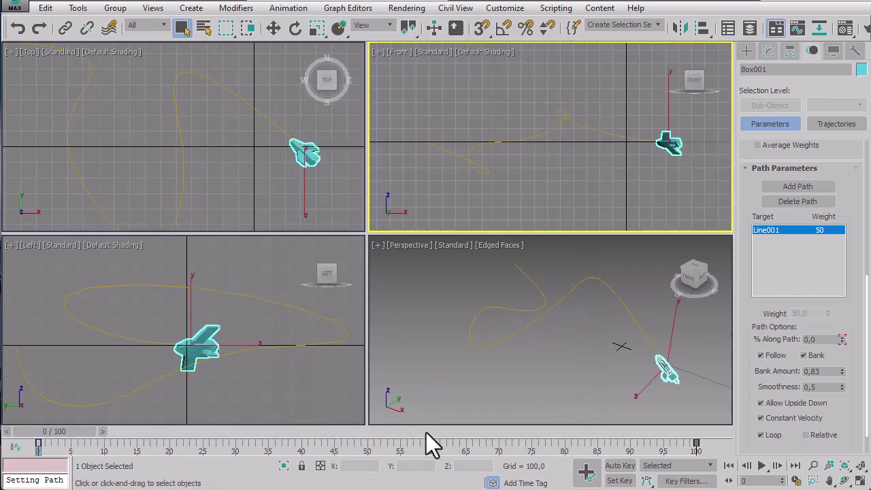
left_click(762, 465)
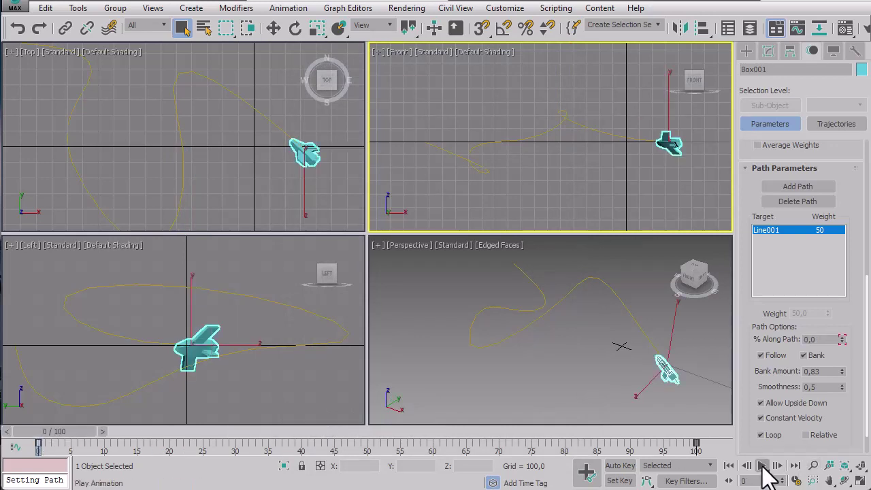
right_click(691, 385)
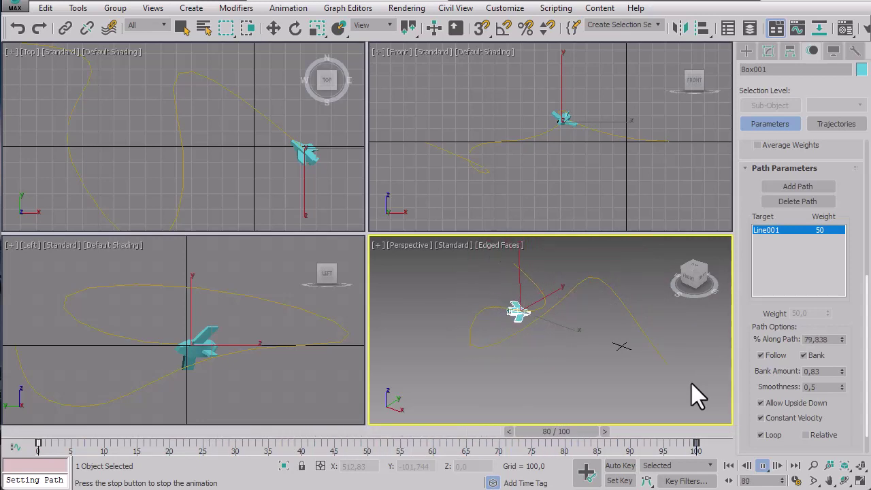
left_click(761, 465)
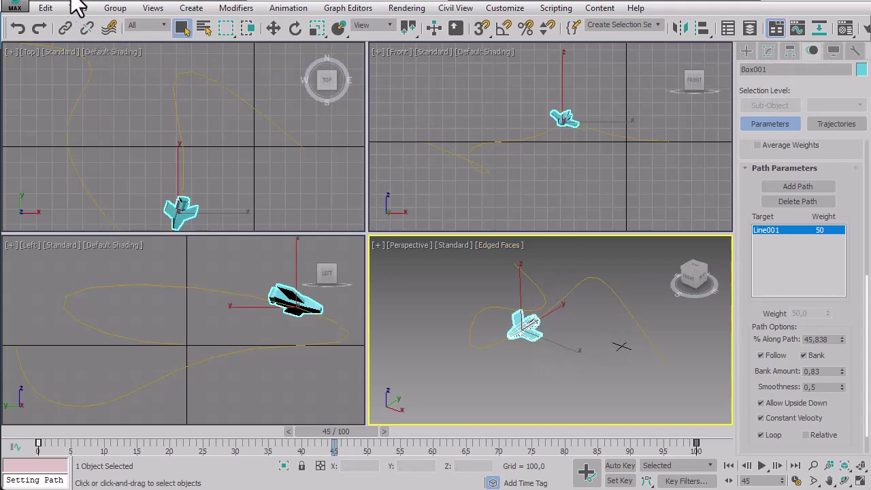
- Reset the program to a new empty scene and confirm the reset
left_click(23, 4)
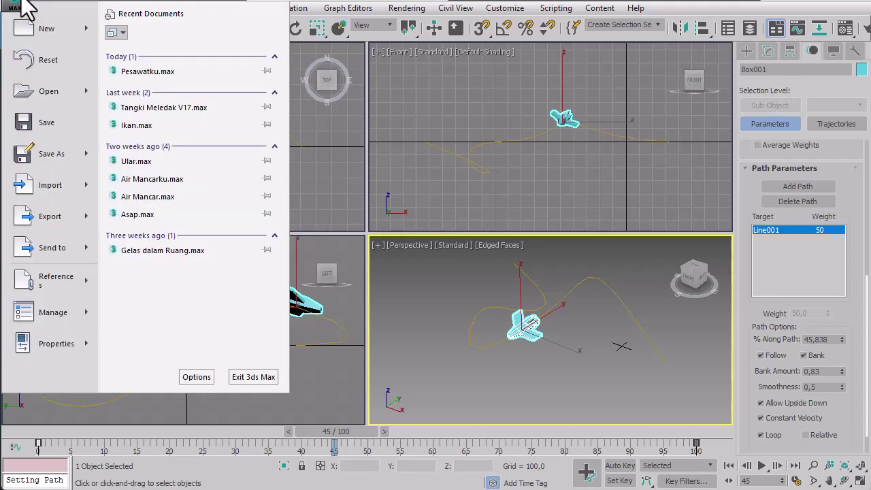
left_click(45, 56)
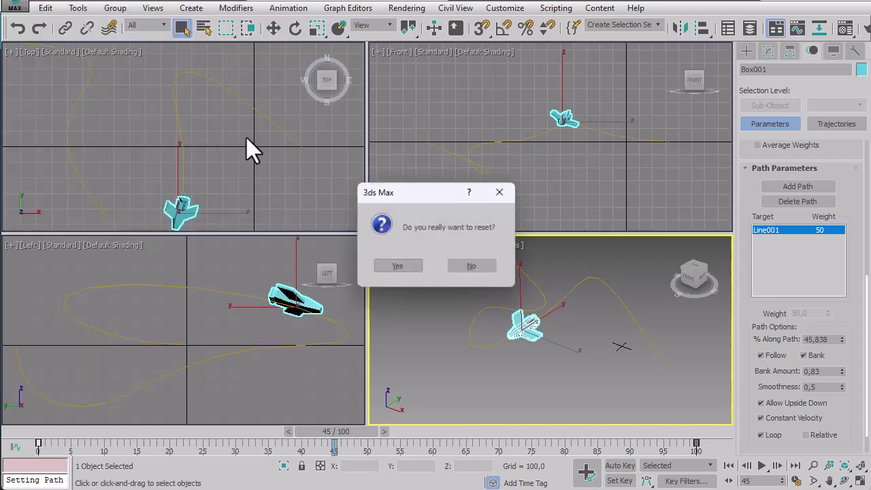
left_click(398, 265)
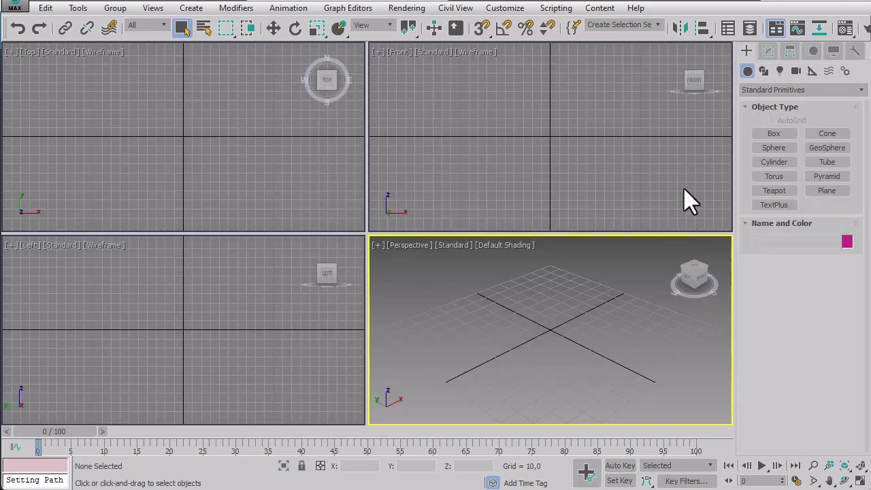
- Create a teapot with a radius of about 11.5 at the origin in the Top view
left_click(766, 92)
left_click(766, 91)
left_click(787, 187)
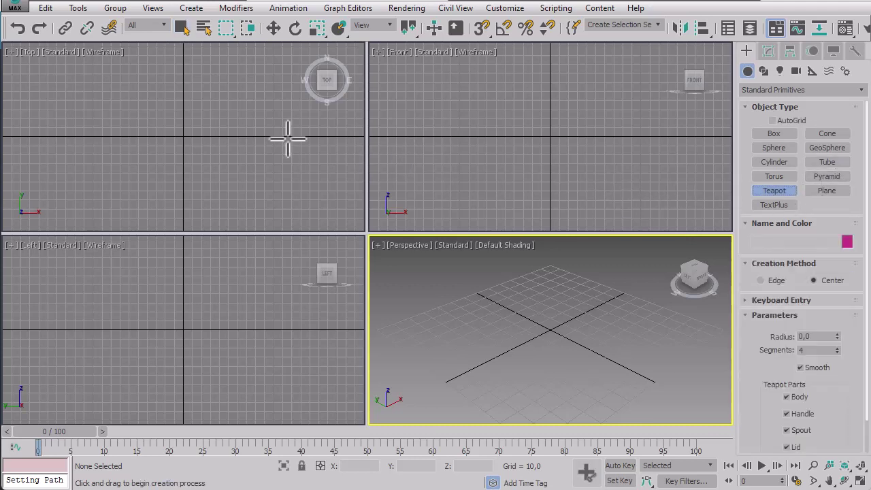
left_click_drag(183, 137, 194, 142)
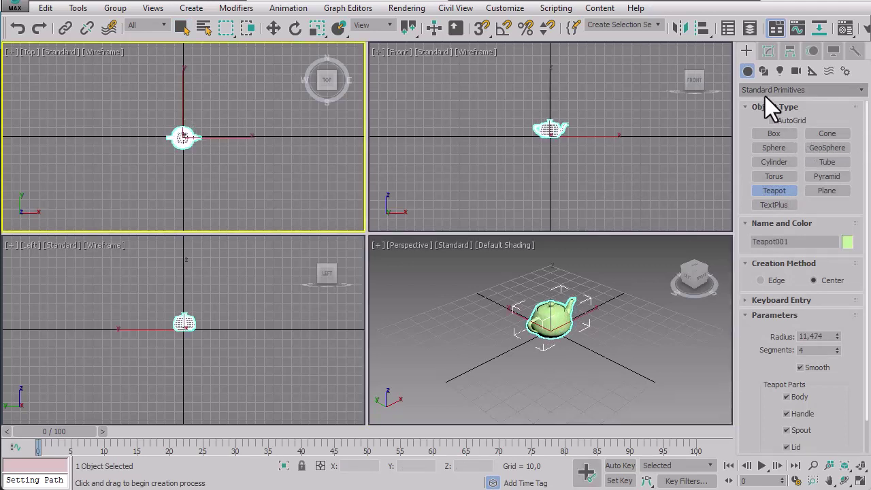
- Draw an open, wavy five-vertex Bezier line across the Top view, running past both sides of the teapot
left_click(762, 73)
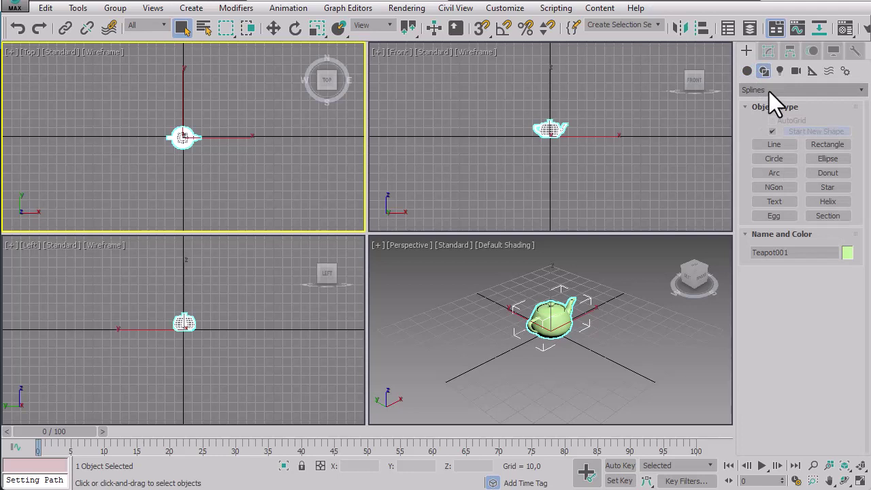
left_click(783, 146)
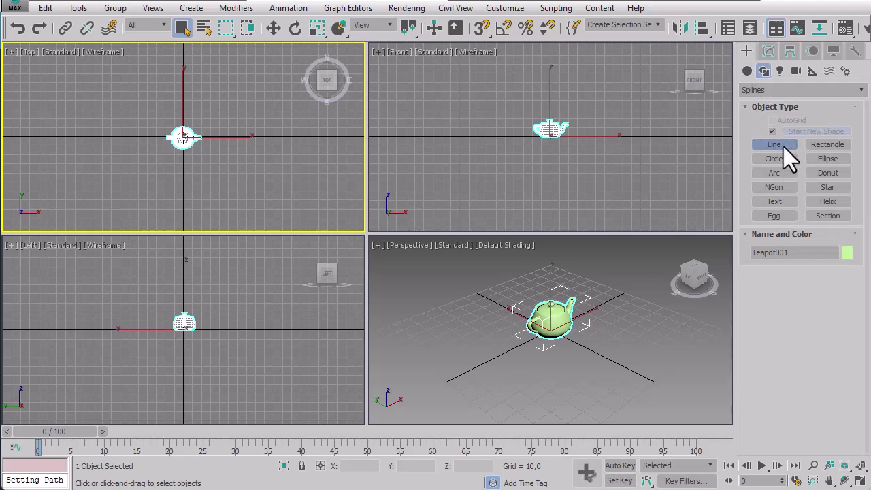
left_click(329, 160)
left_click_drag(250, 102, 229, 167)
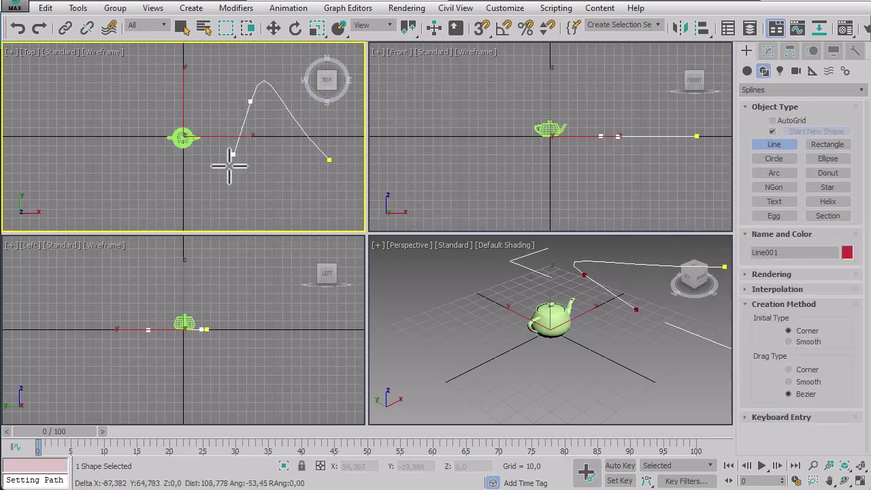
left_click_drag(160, 192, 121, 101)
left_click_drag(60, 103, 48, 145)
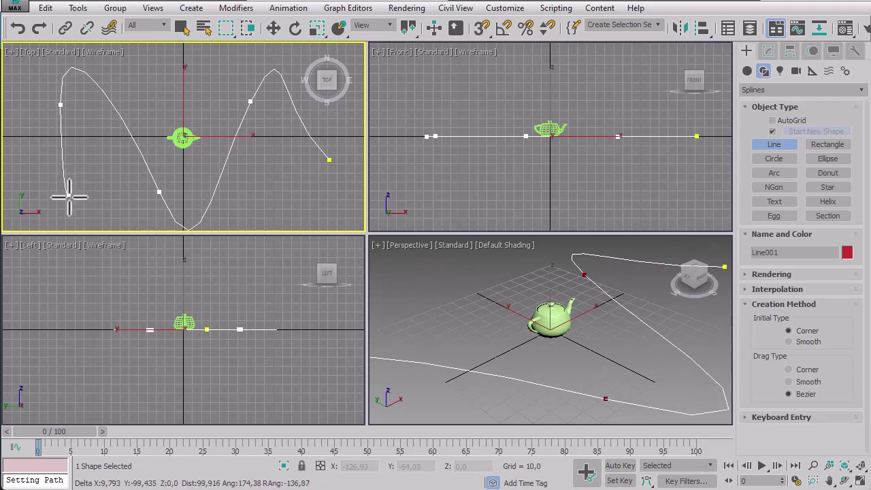
left_click_drag(59, 206, 85, 212)
key("BackSpace")
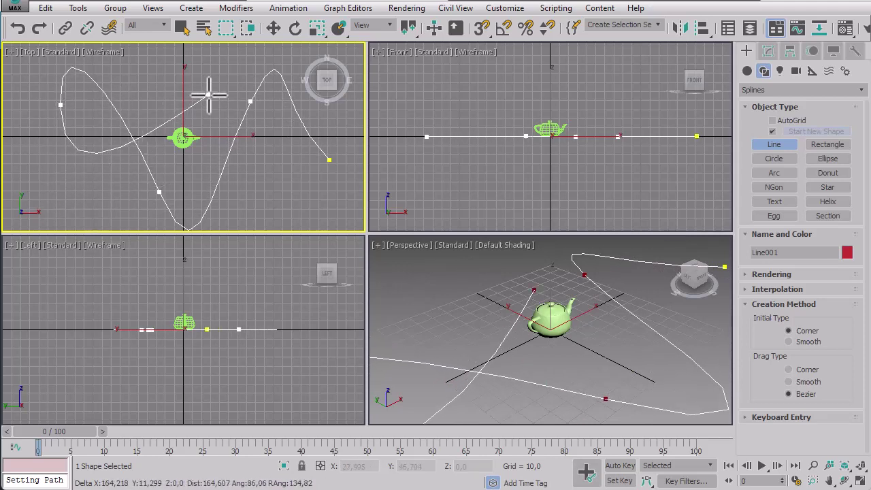
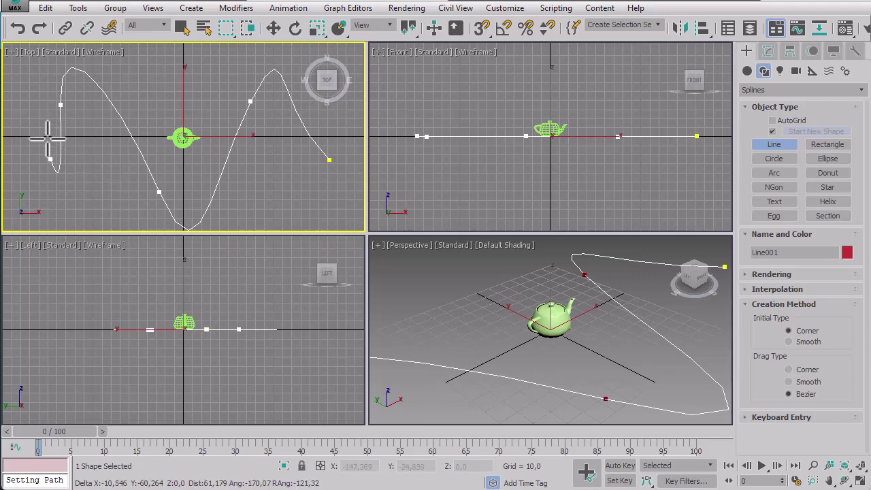
left_click(23, 117)
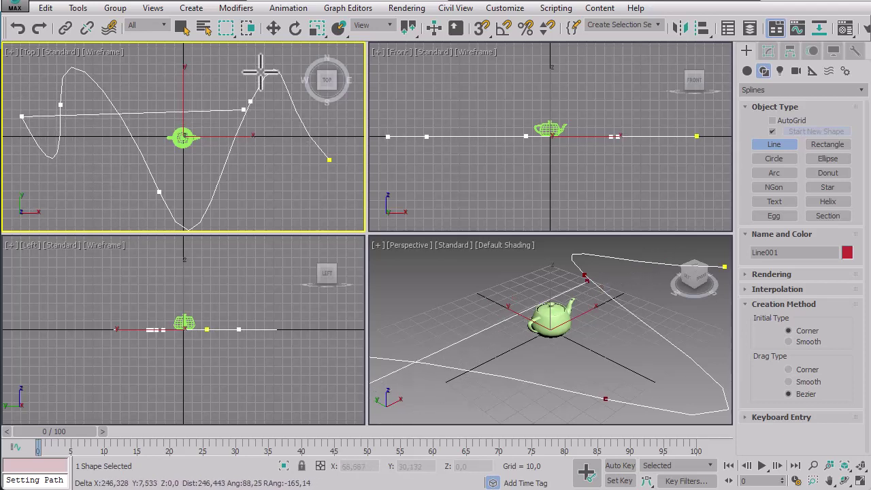
right_click(218, 74)
right_click(534, 187)
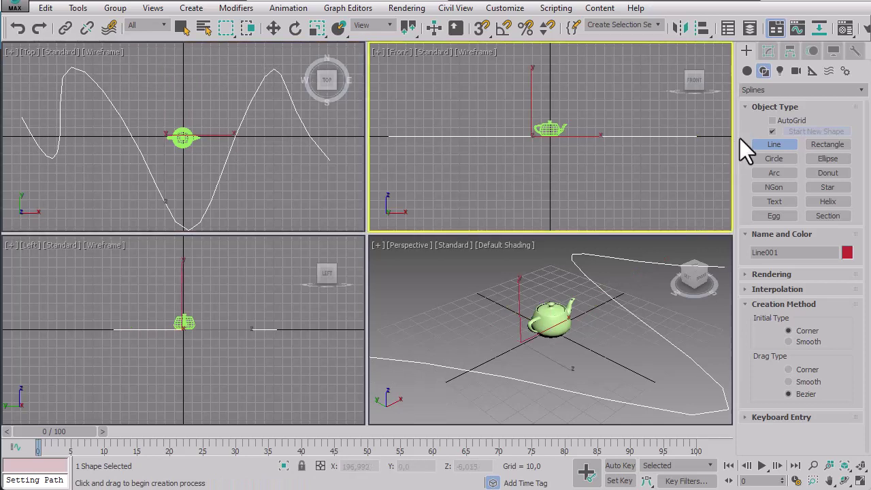
- Edit the line at Vertex level and raise its second vertex to a Z height of about 41
left_click(766, 51)
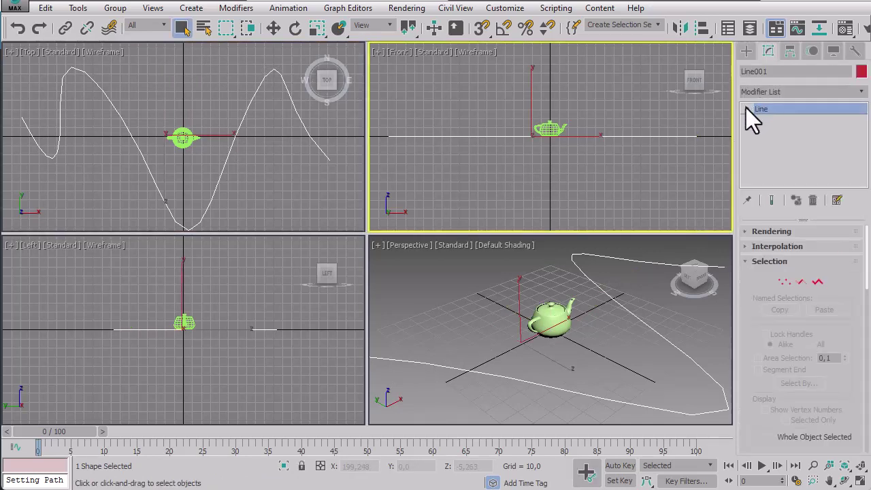
left_click(746, 109)
left_click(755, 121)
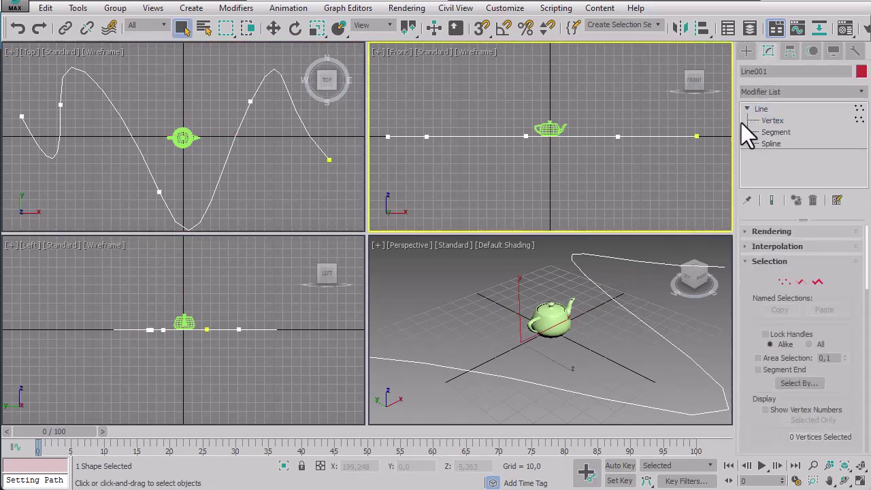
left_click(589, 276)
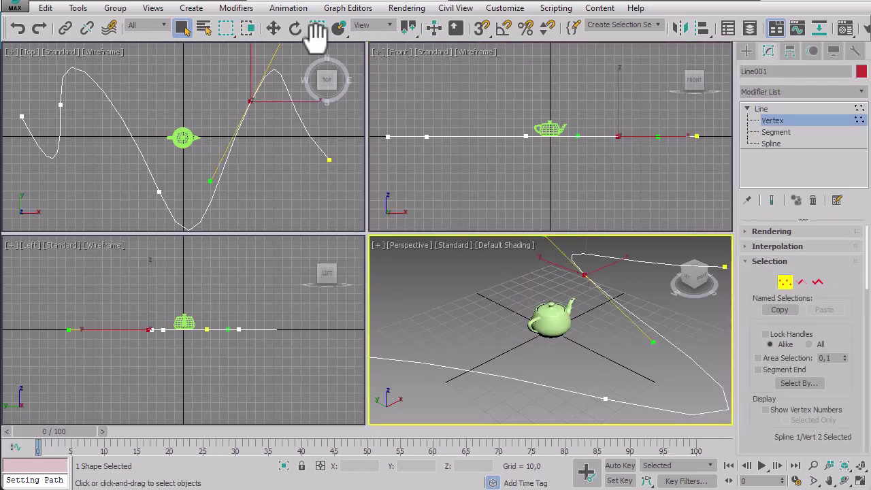
left_click(280, 33)
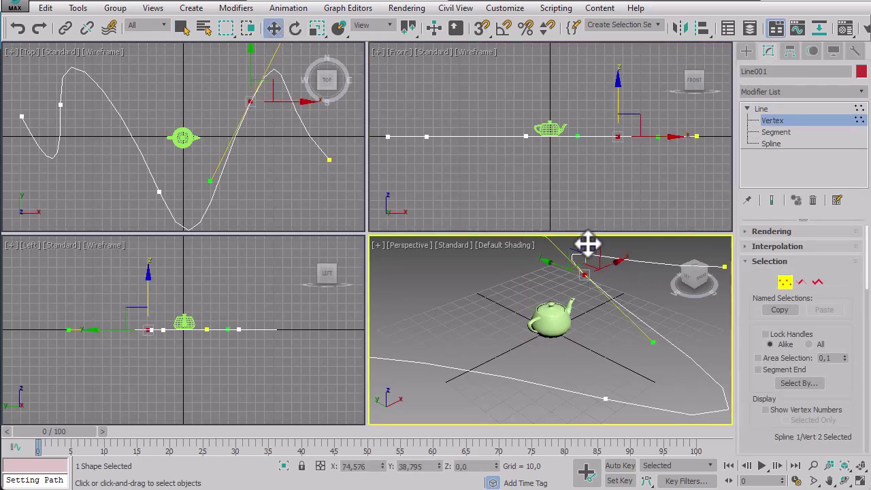
left_click_drag(585, 246, 583, 183)
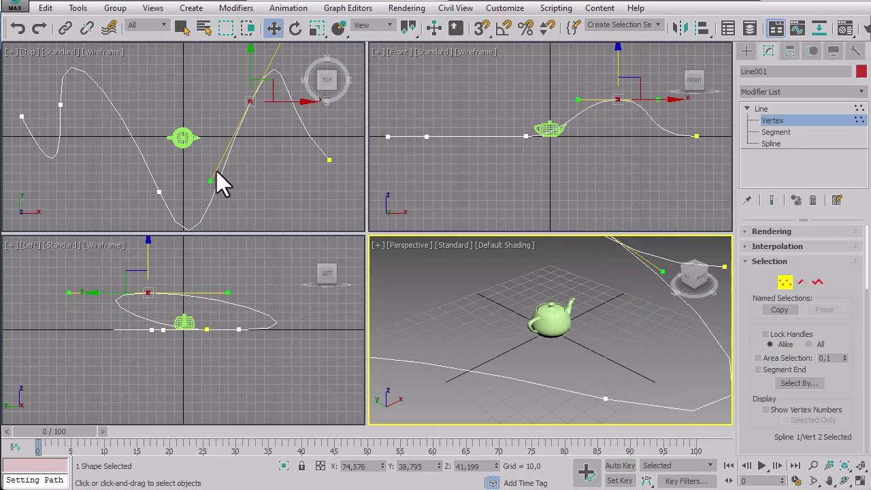
- Lower the line's fourth vertex to about Z -37 and its third vertex to about Z -15, tilting the third vertex's tangent
left_click(60, 105)
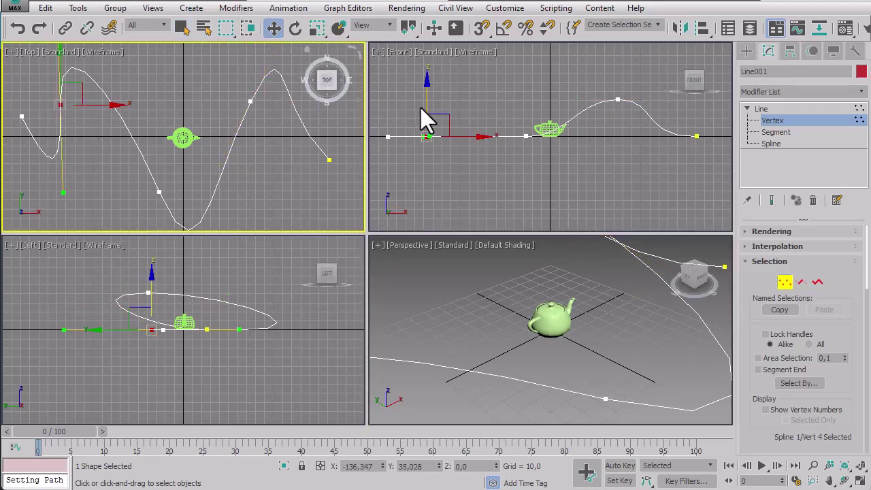
left_click(426, 97)
left_click_drag(428, 98, 427, 168)
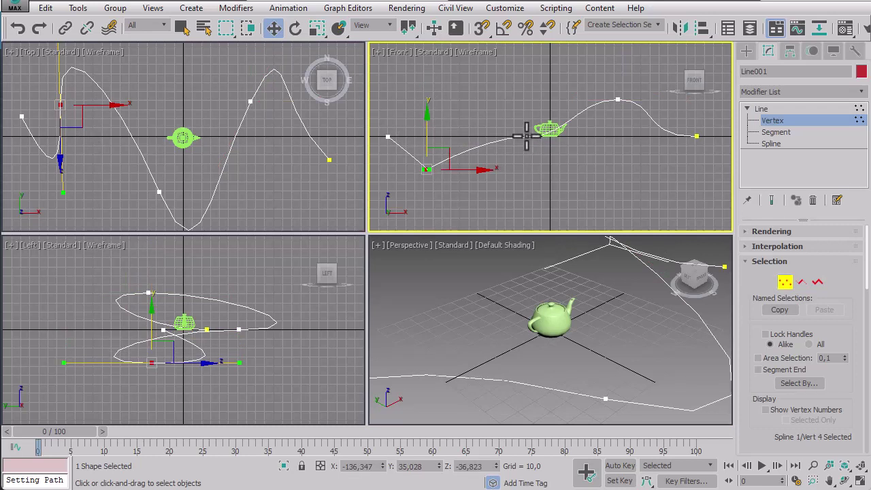
left_click(525, 136)
left_click_drag(525, 120, 484, 115)
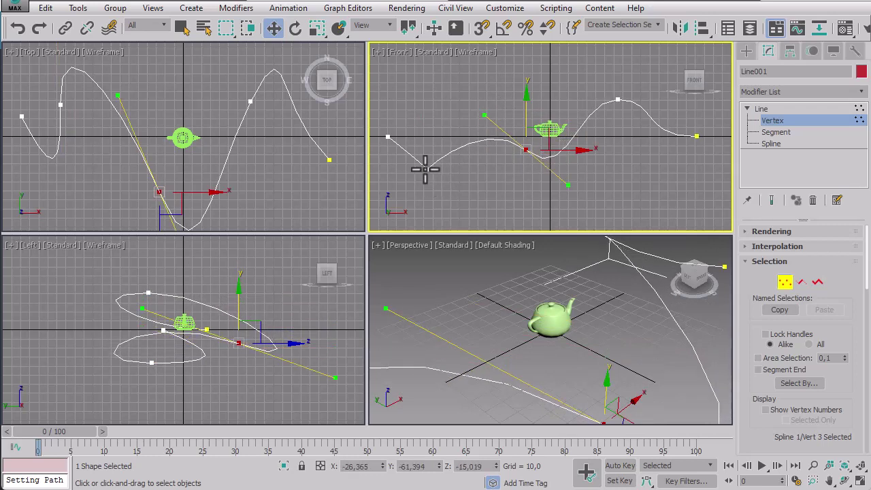
- Convert the line's fourth vertex to the Corner type in the Front view
left_click(424, 168)
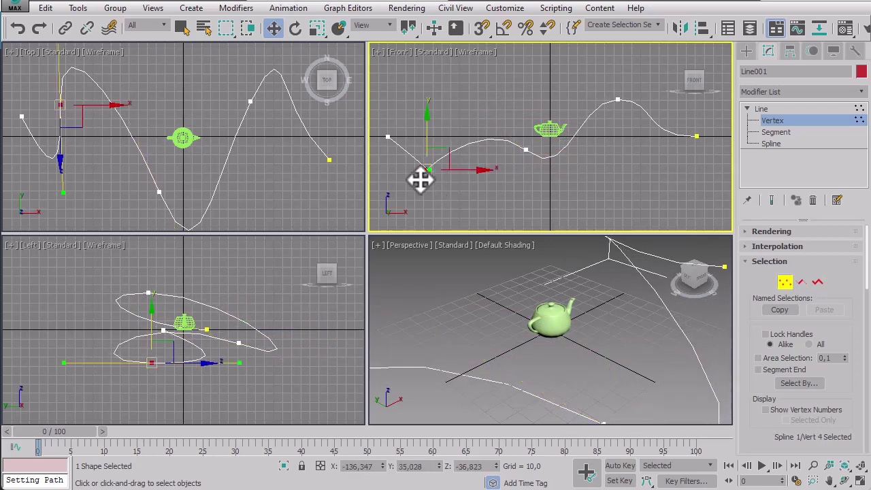
scroll(421, 176, "up", 5)
mouse_move(453, 150)
left_mouse_down()
mouse_move(435, 146)
mouse_move(453, 143)
left_mouse_up()
right_click(453, 143)
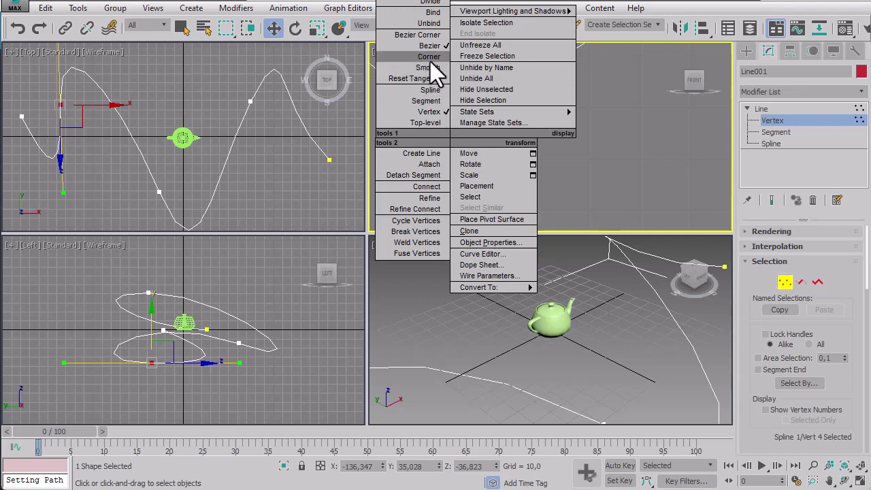
left_click(430, 61)
right_click(453, 139)
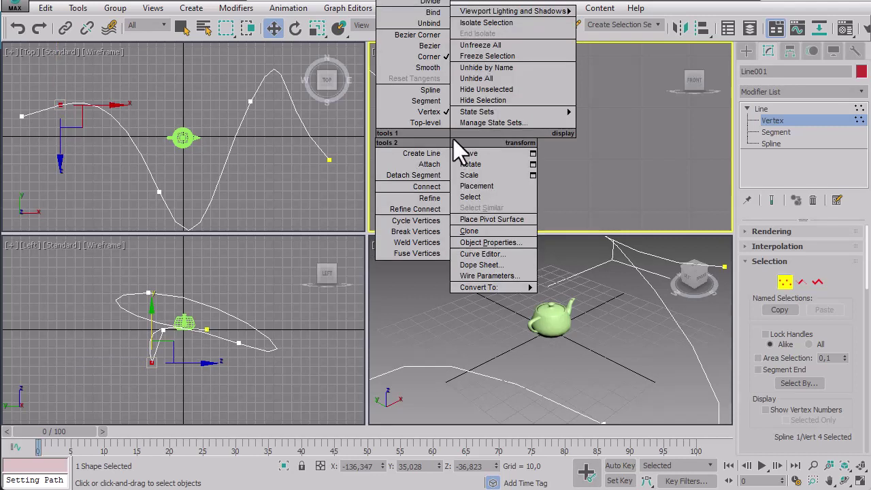
key("Escape")
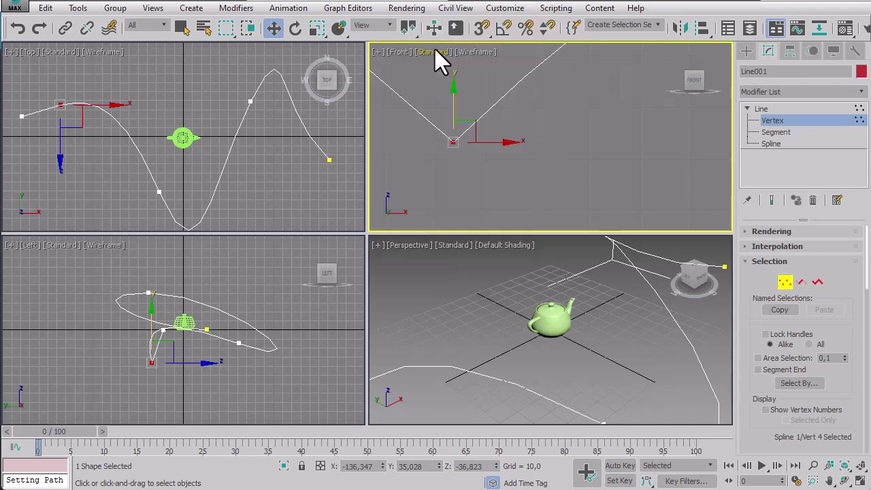
- Change the fourth vertex of the line to the Smooth type
left_click(459, 165)
left_click(453, 142)
right_click(450, 139)
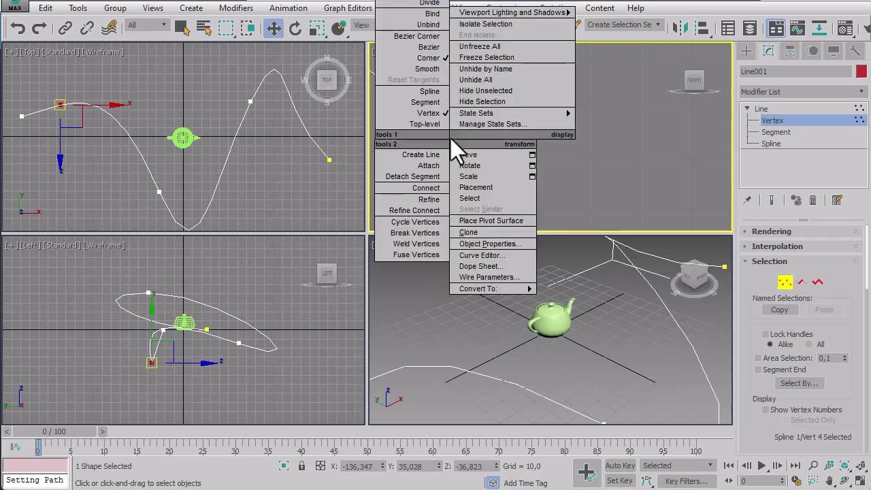
left_click(431, 73)
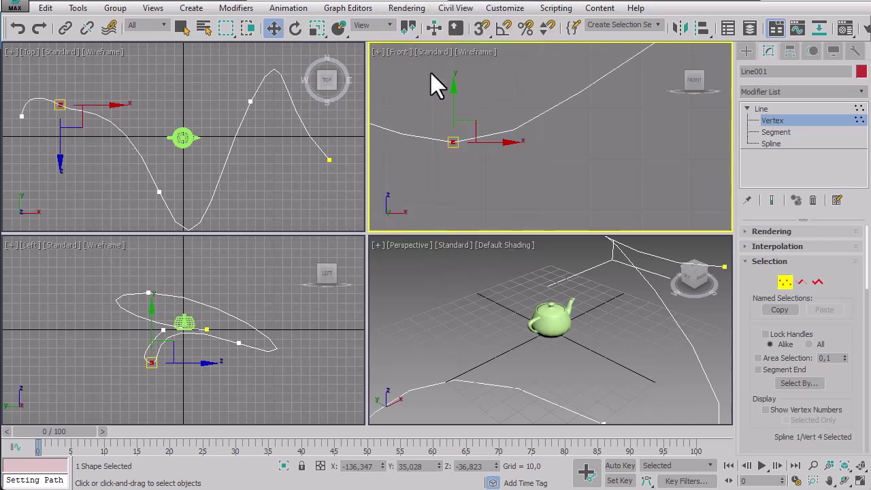
- Change the fourth vertex to Bezier Corner and slightly adjust one of its tangent handles
left_click(469, 163)
left_click(454, 143)
right_click(453, 142)
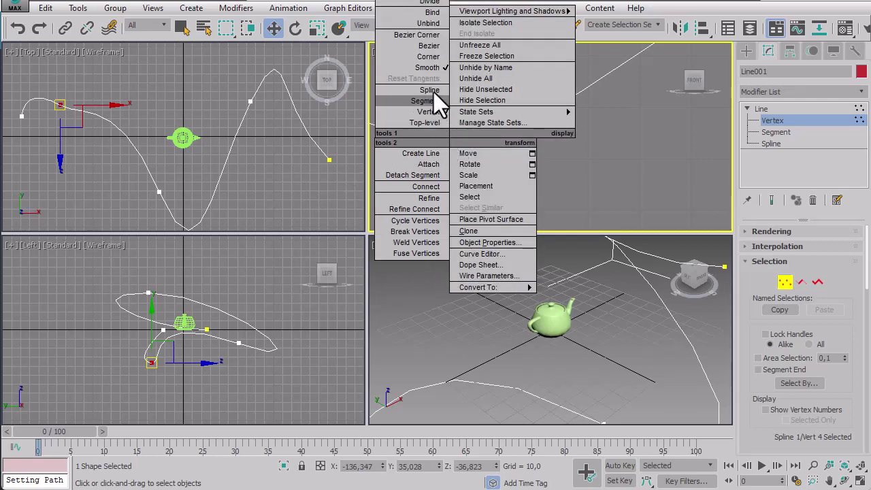
left_click(426, 34)
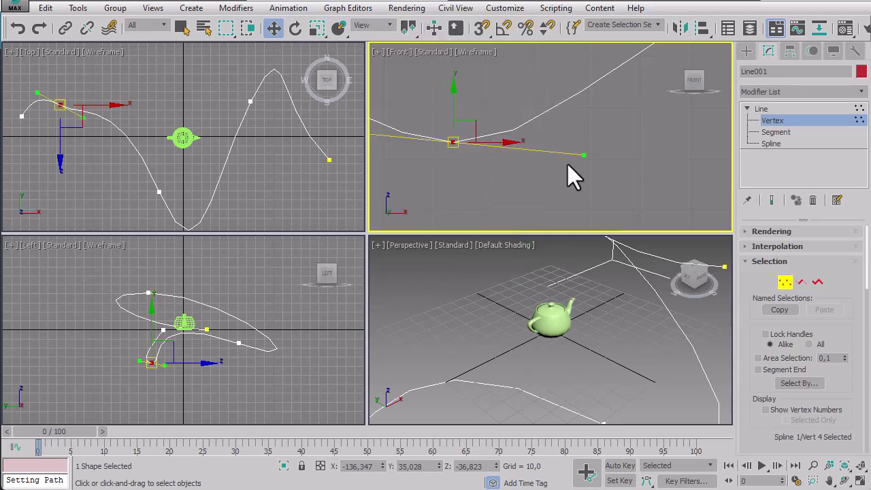
mouse_move(585, 158)
left_mouse_down()
mouse_move(579, 173)
mouse_move(583, 160)
left_mouse_up()
- Convert the fourth vertex to the Bezier type
right_click(450, 142)
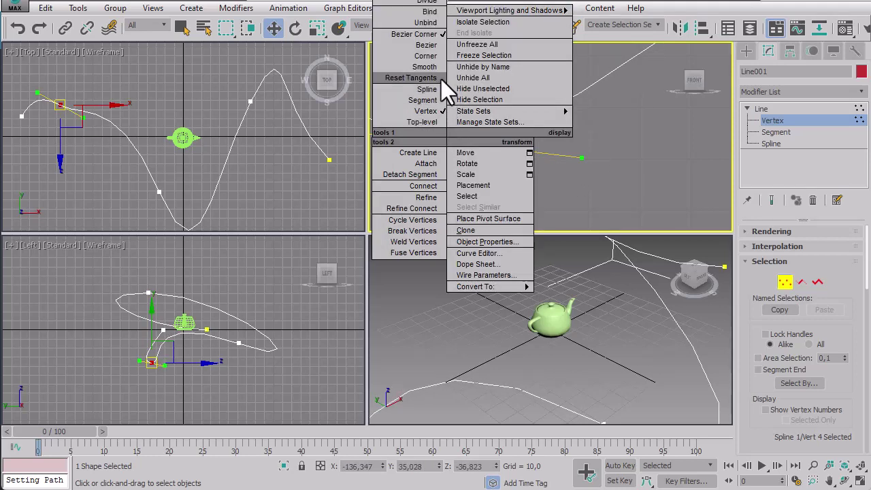
left_click(429, 53)
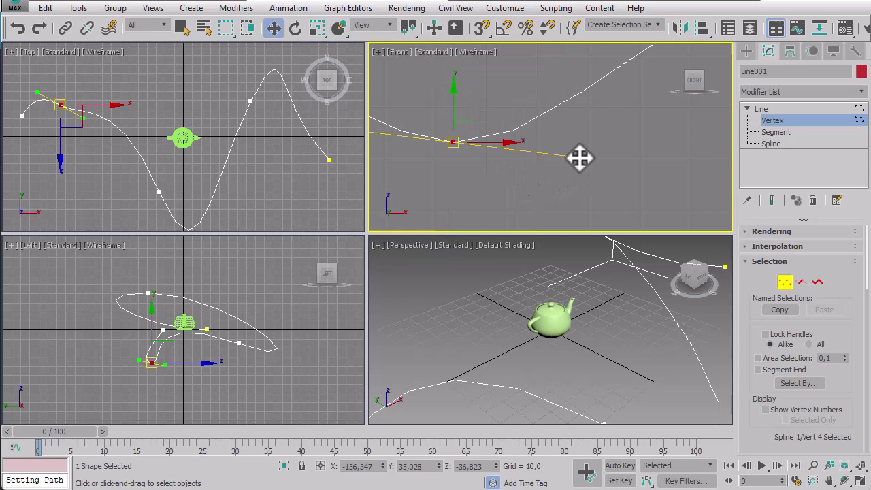
- Adjust the Bezier tangent handles of the line's fourth vertex in the Front view and leave vertex editing
left_click_drag(579, 159, 567, 142)
middle_click_drag(459, 182, 552, 183)
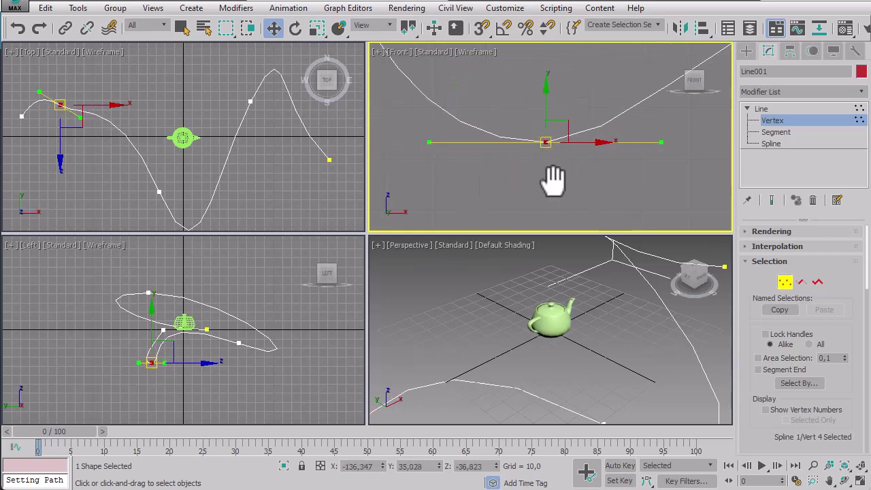
mouse_move(431, 145)
left_mouse_down()
mouse_move(453, 142)
mouse_move(437, 151)
mouse_move(438, 130)
mouse_move(445, 149)
mouse_move(447, 139)
left_mouse_up()
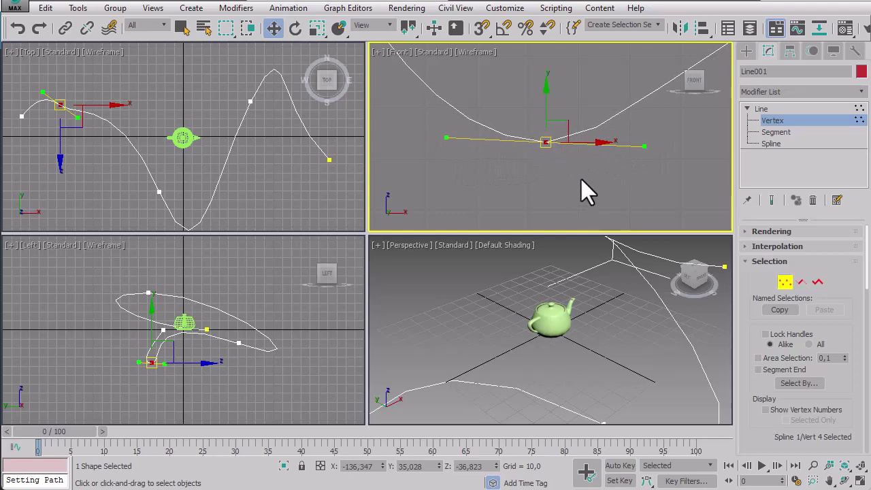
left_click(860, 465)
left_click(559, 181)
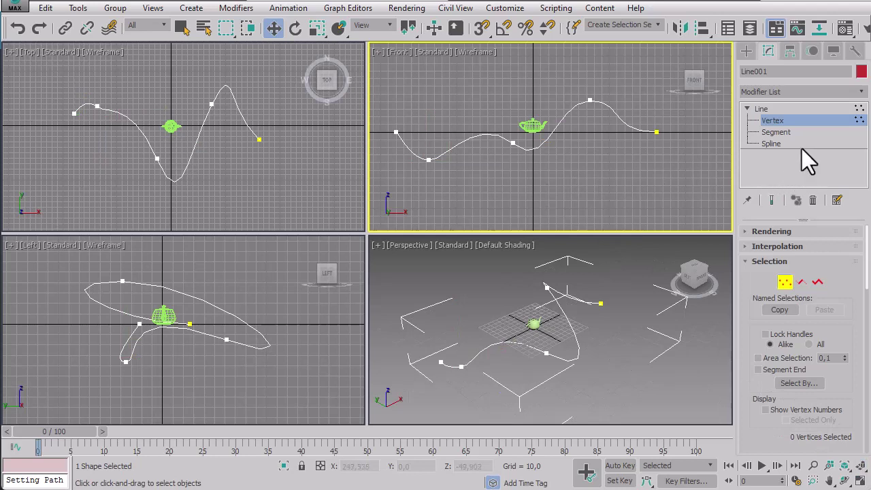
left_click(782, 123)
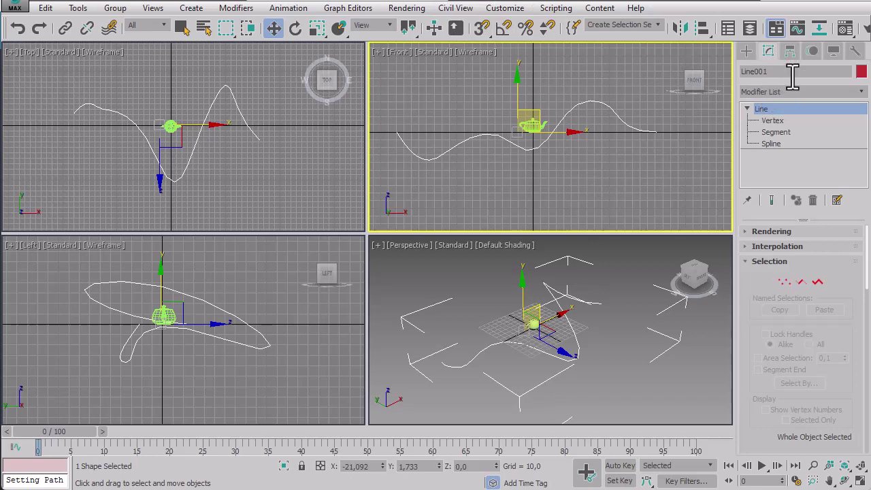
- Show the Assign Controller settings in the line's motion parameters
left_click(811, 53)
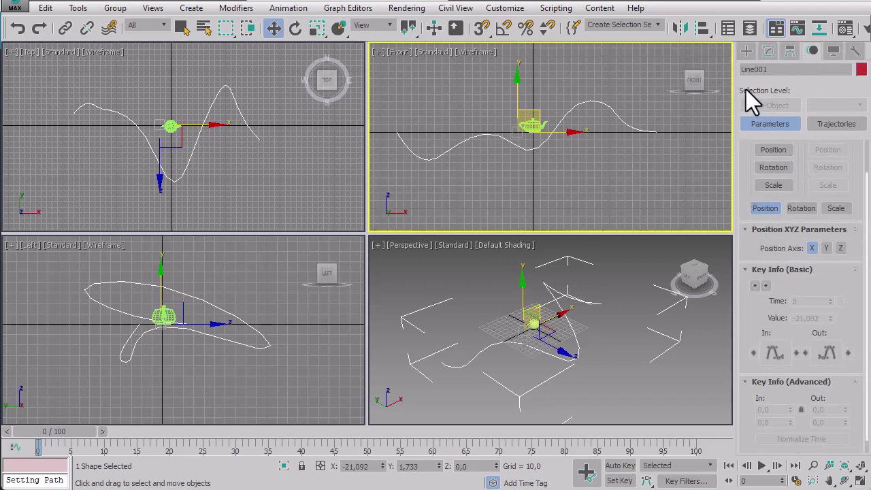
scroll(799, 177, "up", 1)
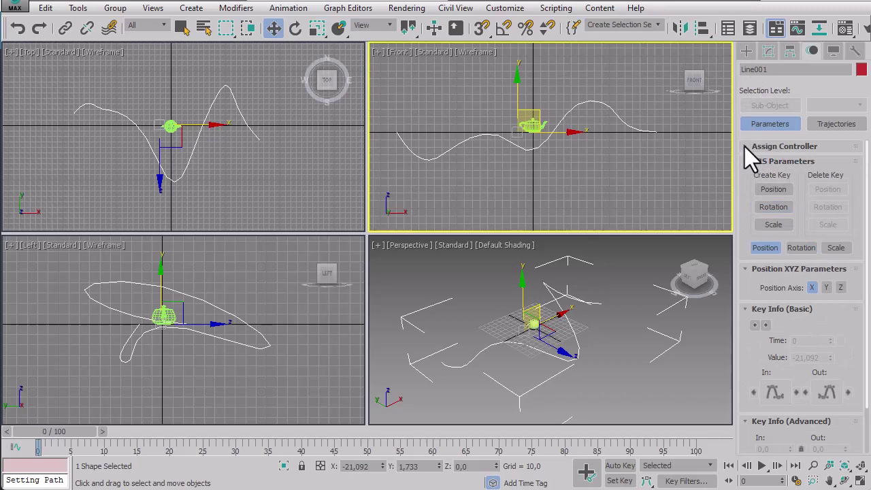
left_click_drag(739, 171, 760, 231)
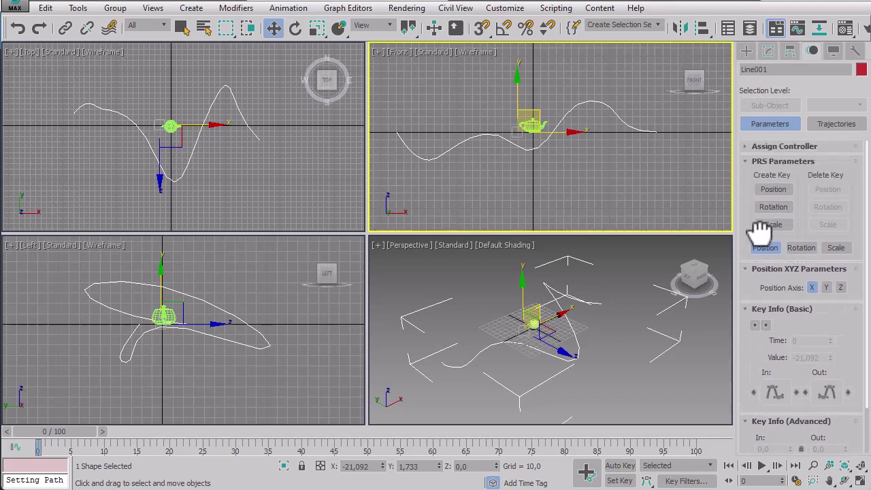
left_click(744, 149)
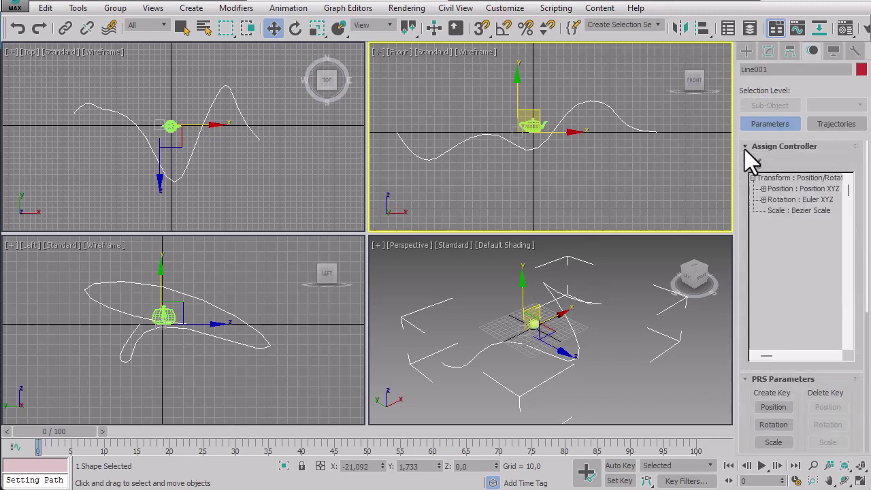
- Assign a Path Constraint controller to the line's position and start picking a path for it
left_click(784, 189)
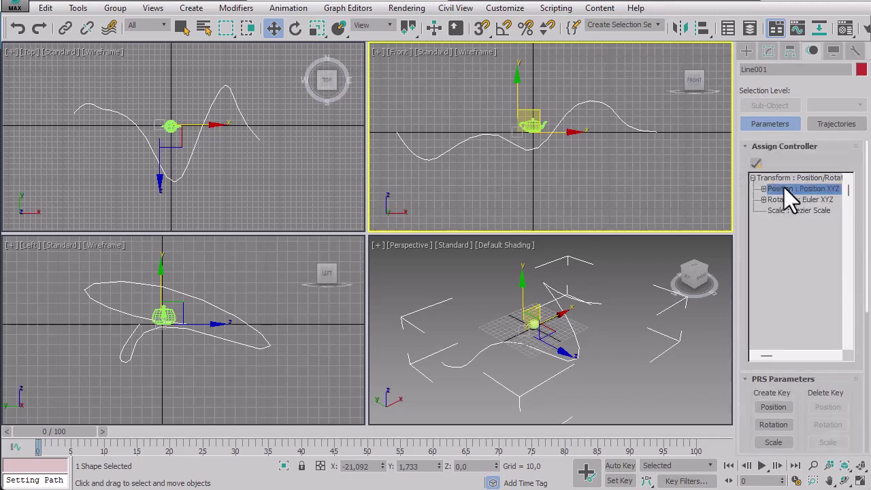
left_click(757, 164)
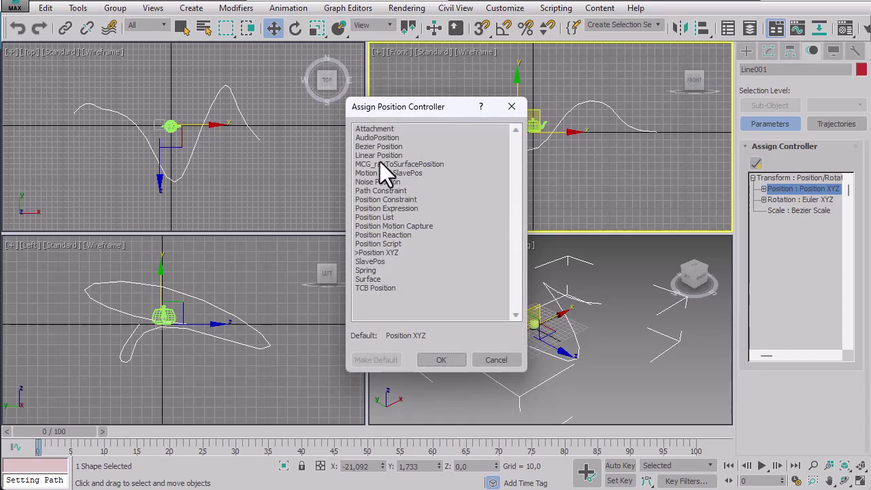
left_click(380, 196)
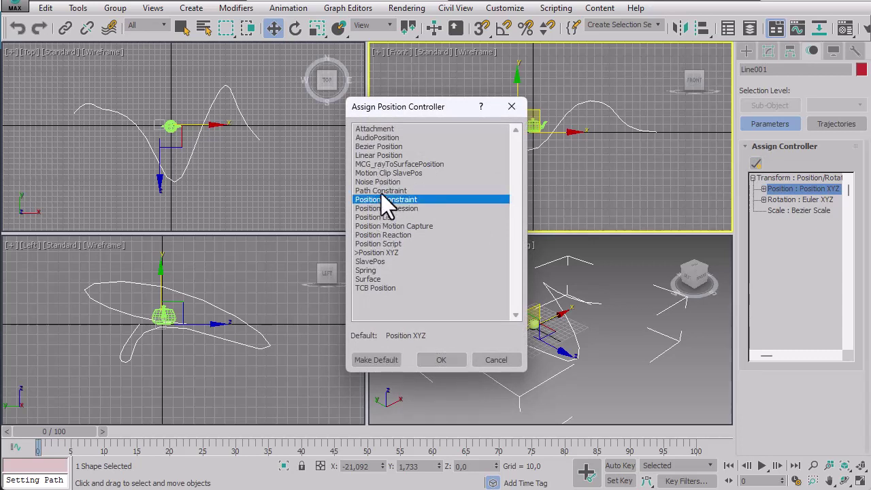
left_click(381, 192)
left_click(438, 360)
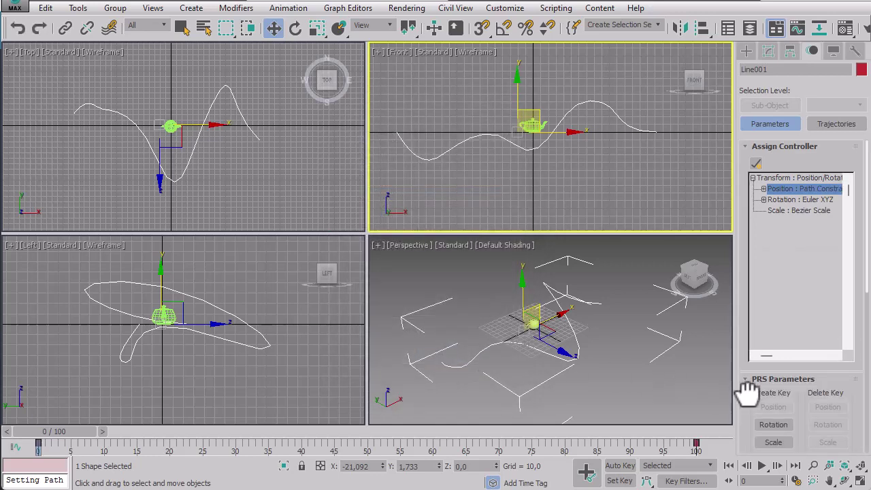
left_click_drag(748, 388, 748, 166)
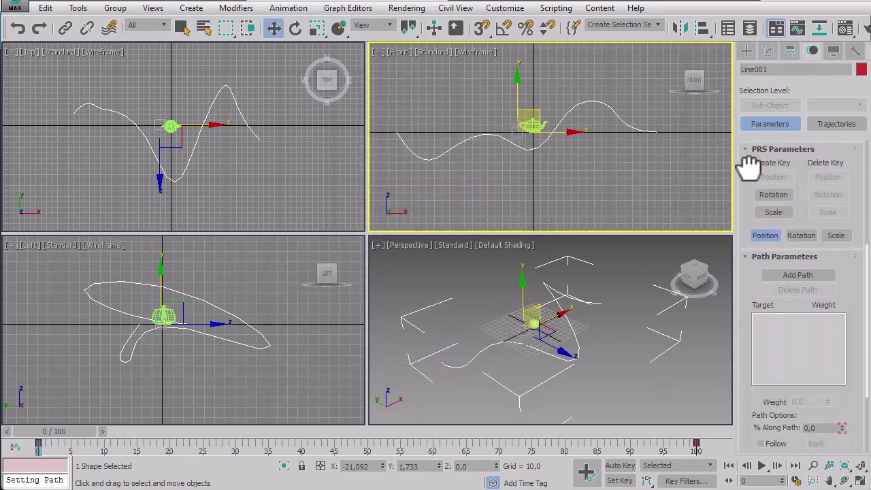
left_click(784, 275)
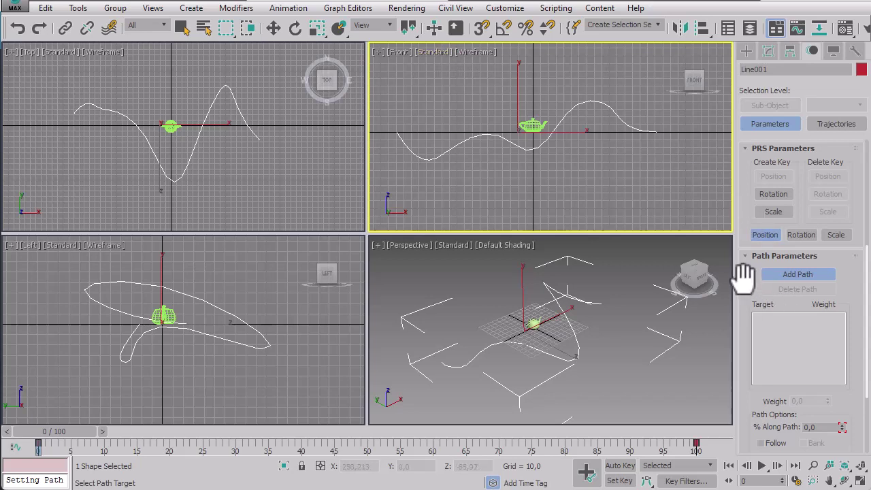
- Replace the line's Path Constraint with the Position XYZ controller
left_click_drag(745, 293, 735, 461)
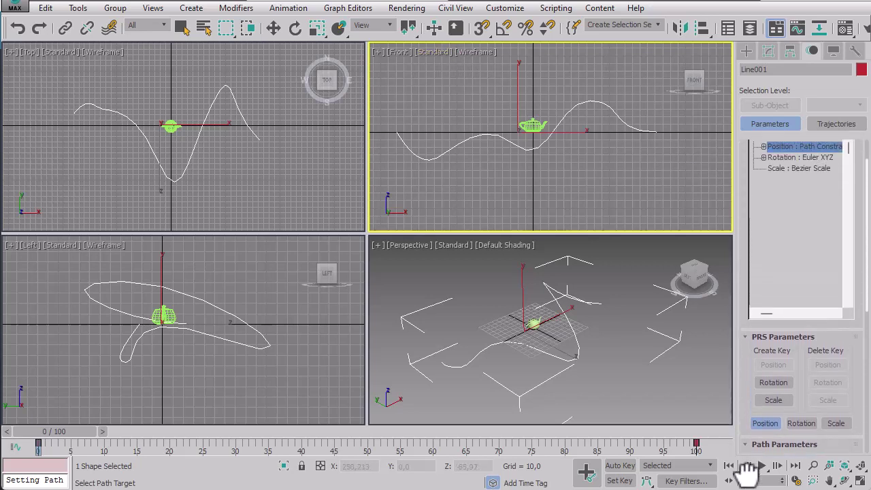
left_click_drag(746, 207, 770, 192)
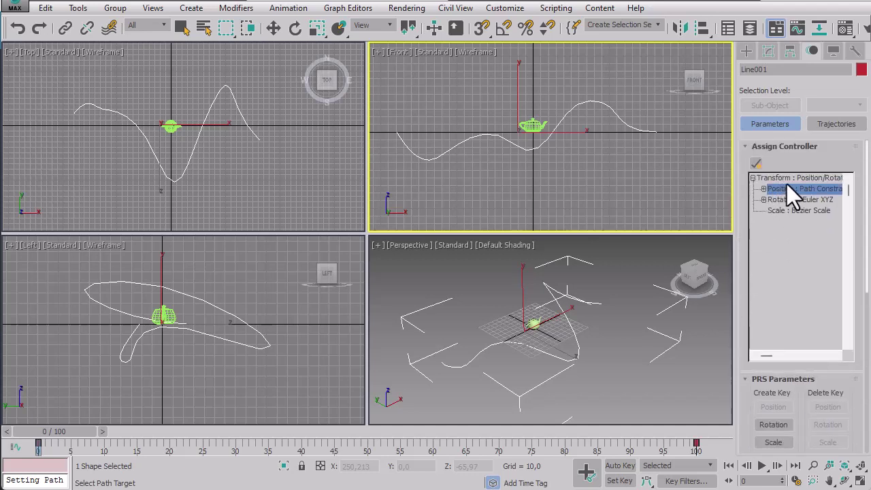
left_click(755, 163)
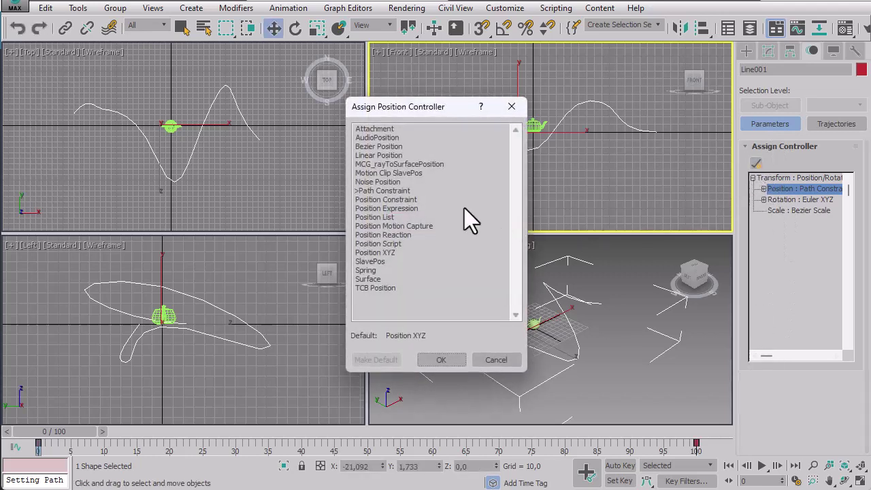
left_click(376, 253)
left_click(437, 359)
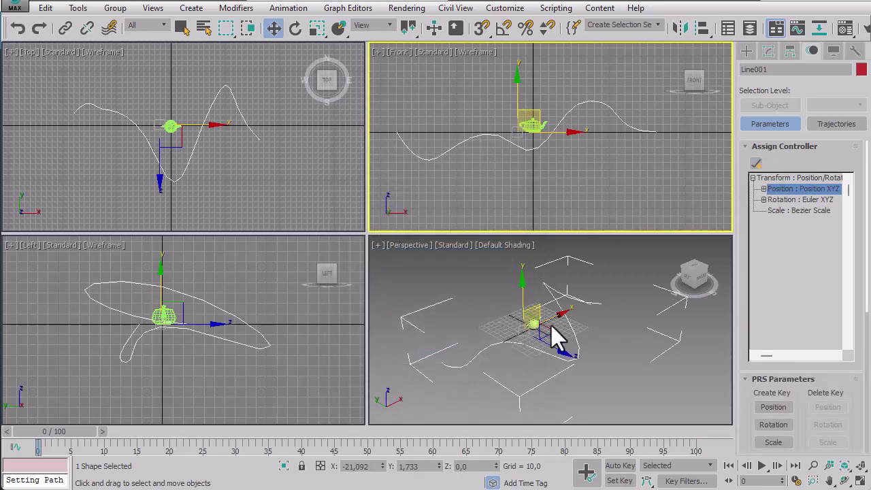
- Select the teapot and assign a Path Constraint controller to its position
left_click(610, 204)
left_click(534, 126)
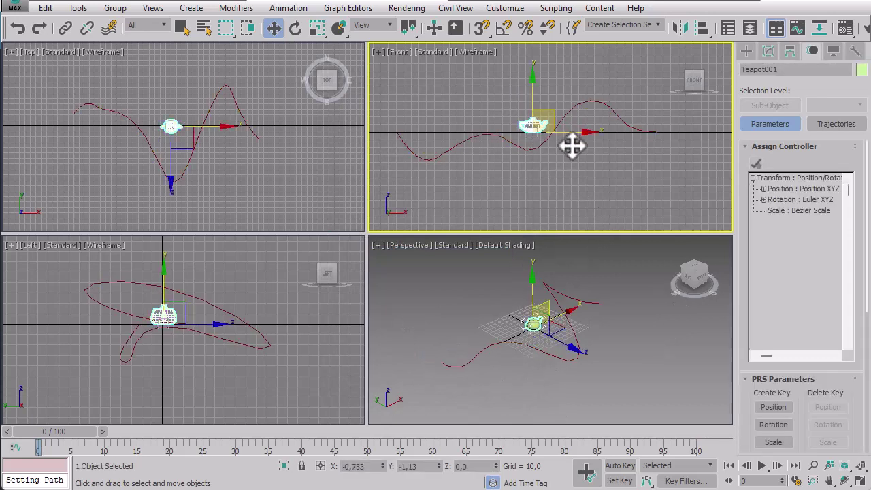
left_click(784, 191)
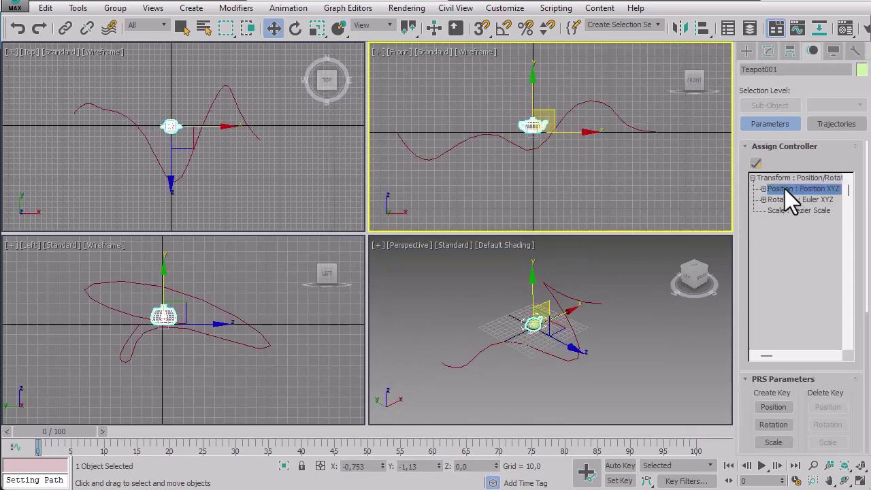
left_click(759, 163)
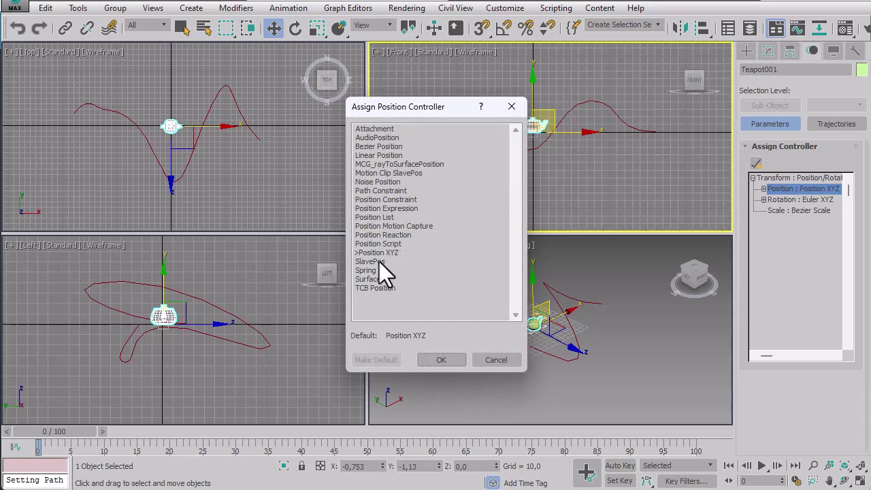
left_click(379, 197)
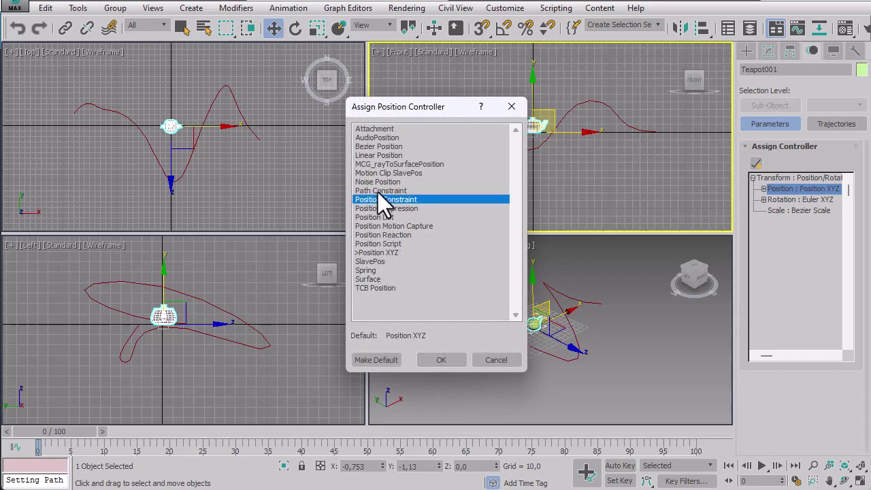
left_click(390, 191)
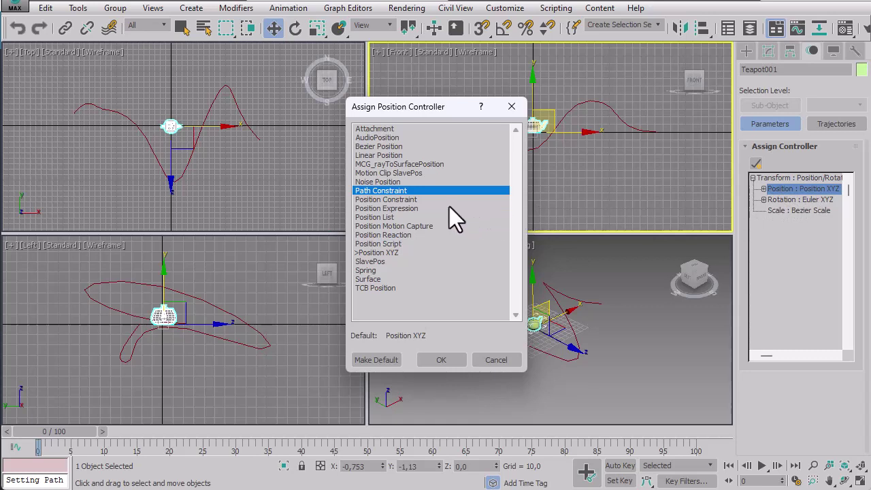
left_click(437, 357)
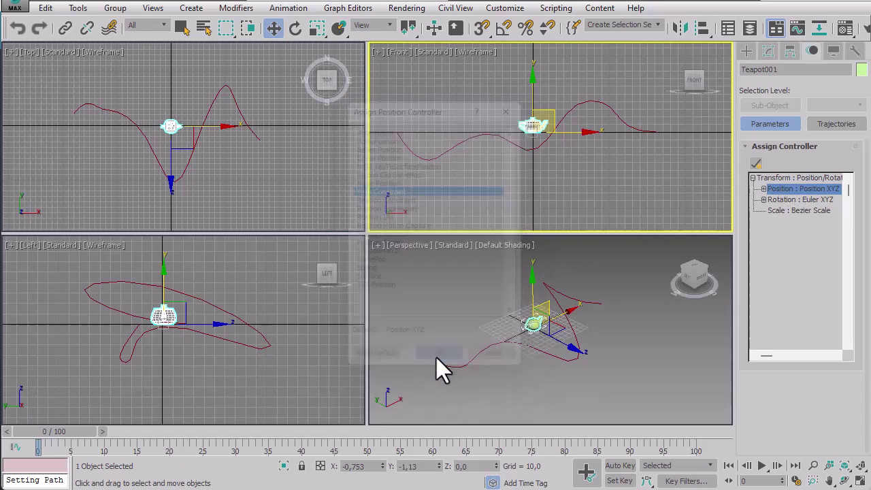
- Add Line001 as the path for the teapot's constraint and scrub the animation to frame 100
left_click_drag(745, 388, 745, 291)
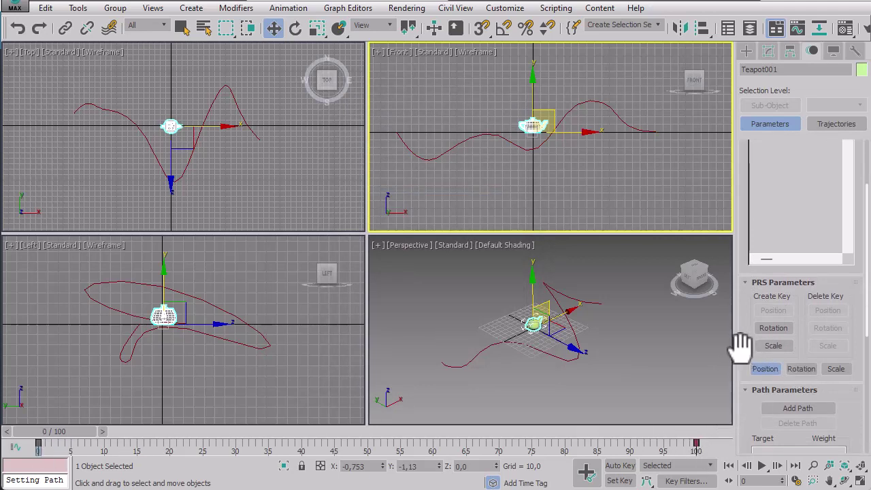
left_click_drag(740, 346, 739, 189)
left_click(792, 254)
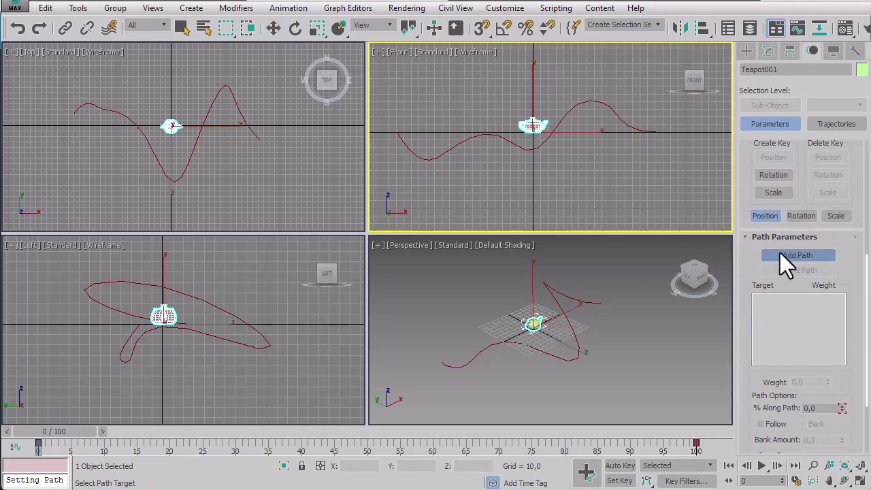
left_click(564, 116)
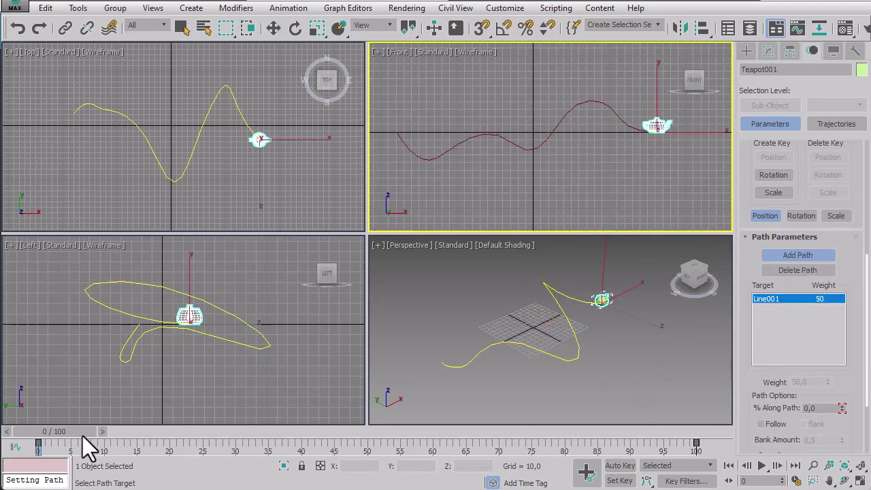
left_click_drag(82, 436, 733, 409)
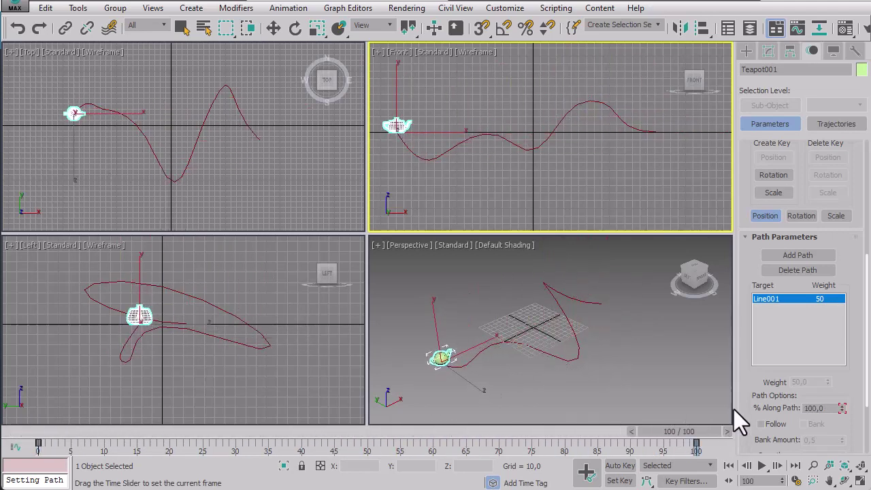
- Delete Line001 from the teapot's path targets and return to the Move tool in the Perspective view
left_click(797, 255)
left_click_drag(743, 292, 742, 370)
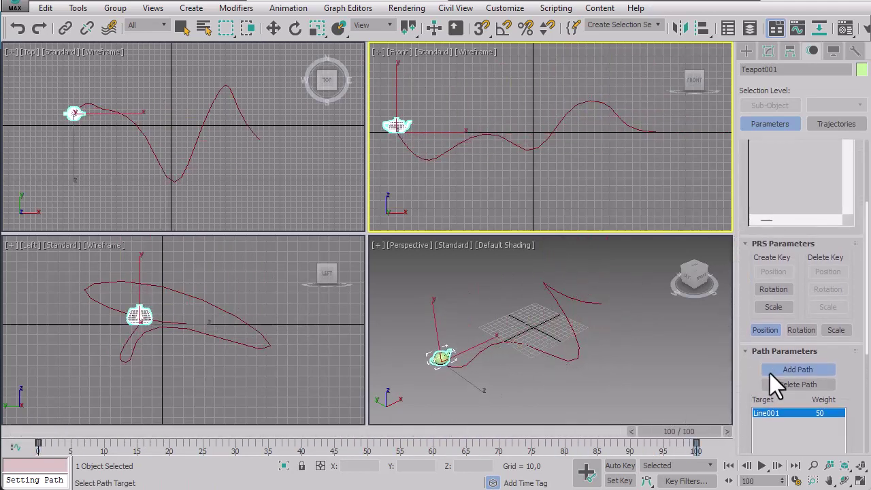
left_click(777, 383)
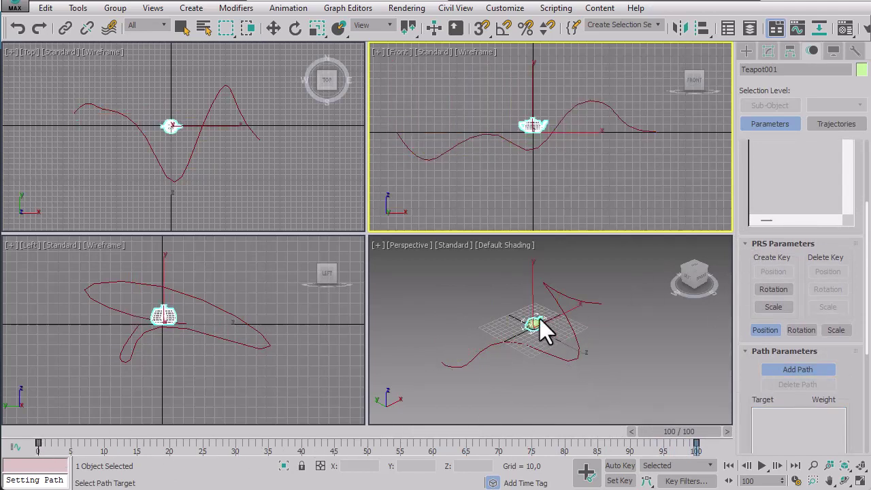
left_click(272, 29)
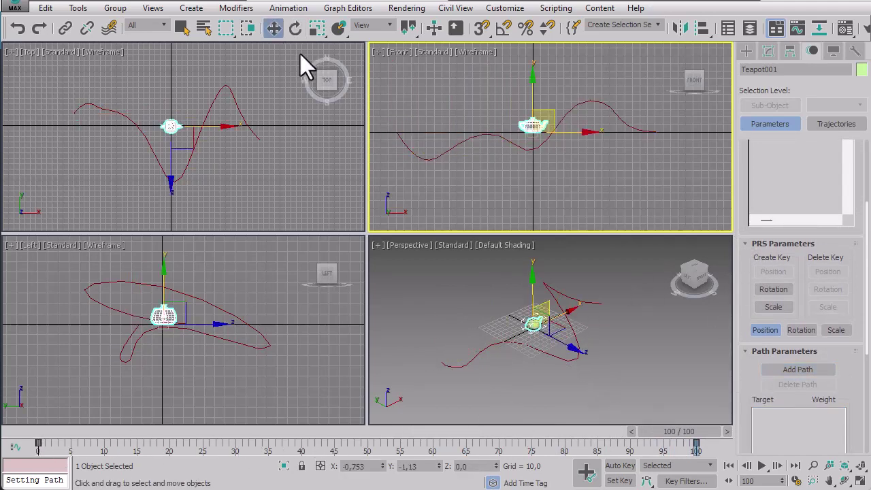
left_click(533, 288)
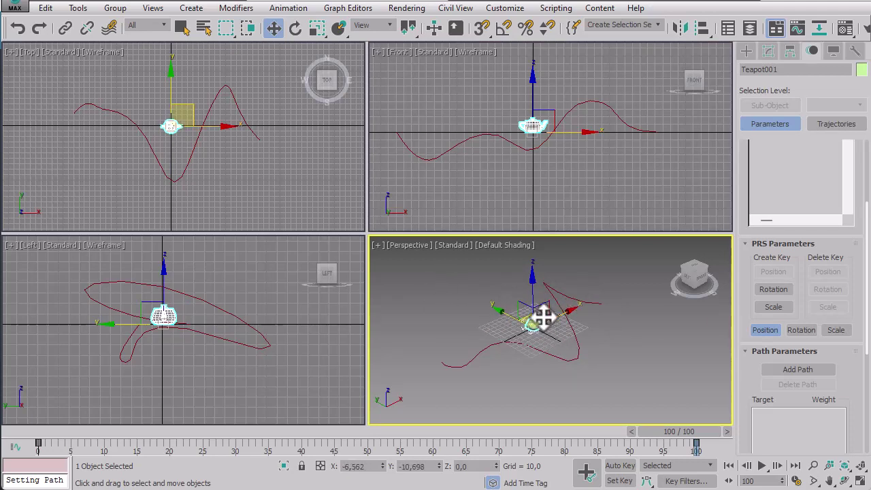
left_click_drag(748, 188, 748, 357)
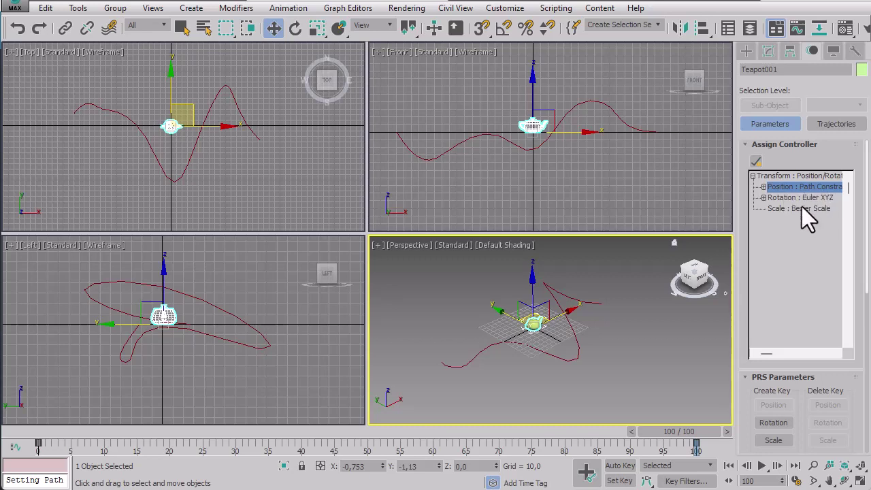
left_click_drag(746, 394, 750, 204)
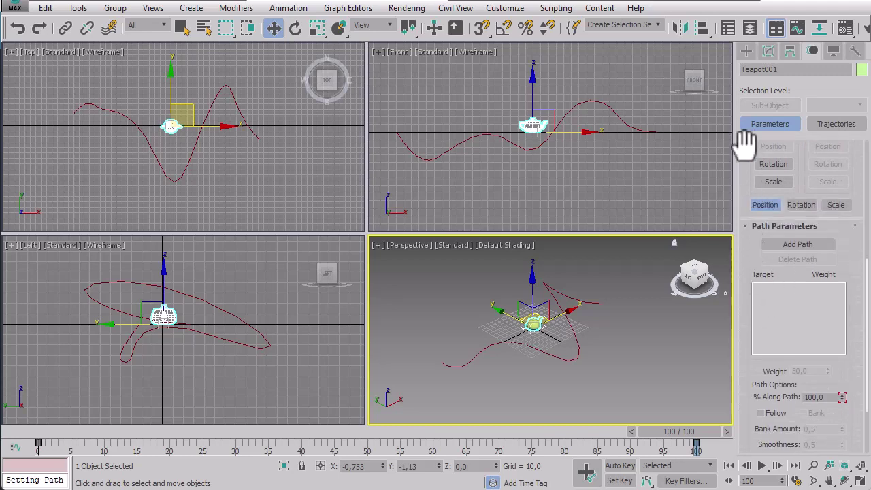
left_click_drag(745, 160, 744, 443)
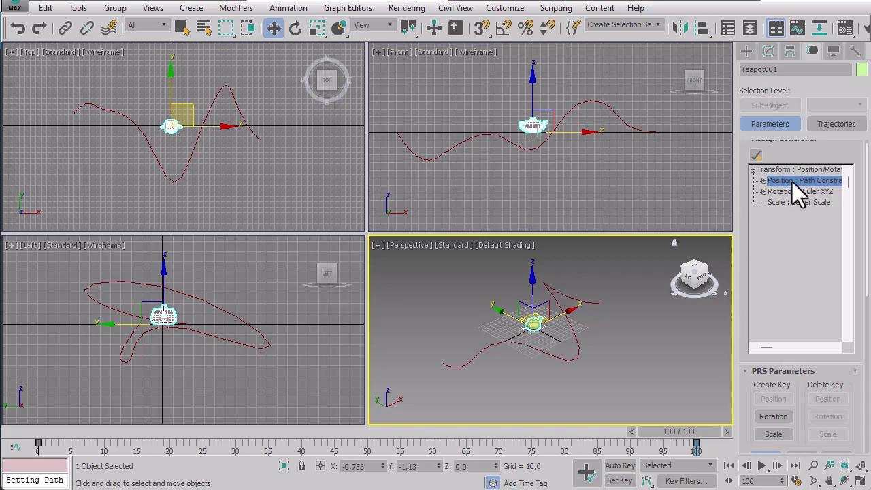
- Replace the teapot's Path Constraint with the Position XYZ controller
left_click(755, 158)
left_click(381, 253)
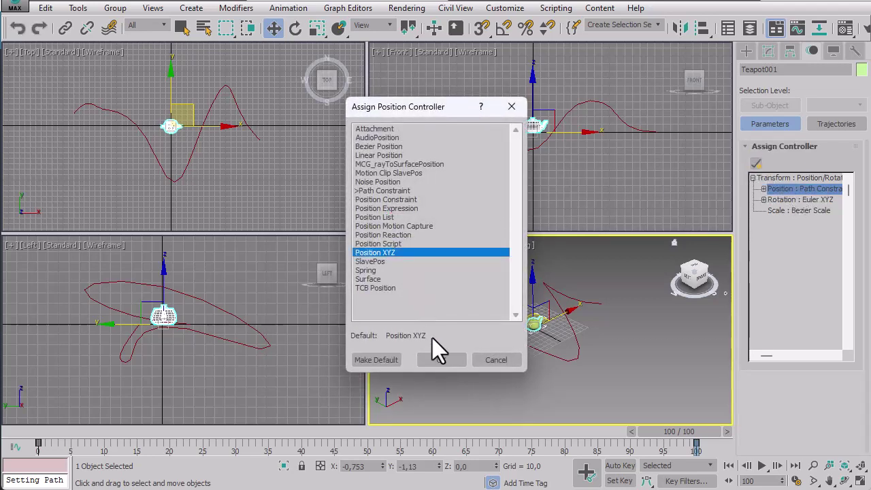
left_click(441, 360)
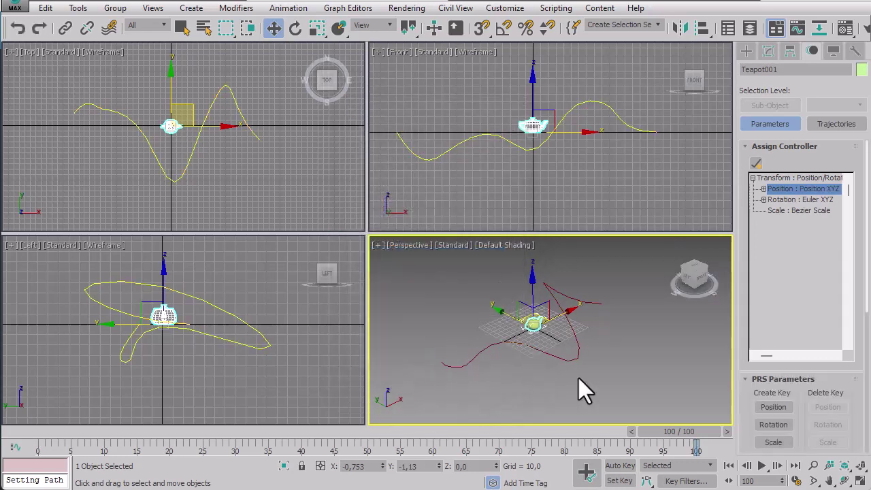
- Move the teapot freely away from the curved line to about X 99, Y -60, Z -40
left_click_drag(536, 325, 536, 343)
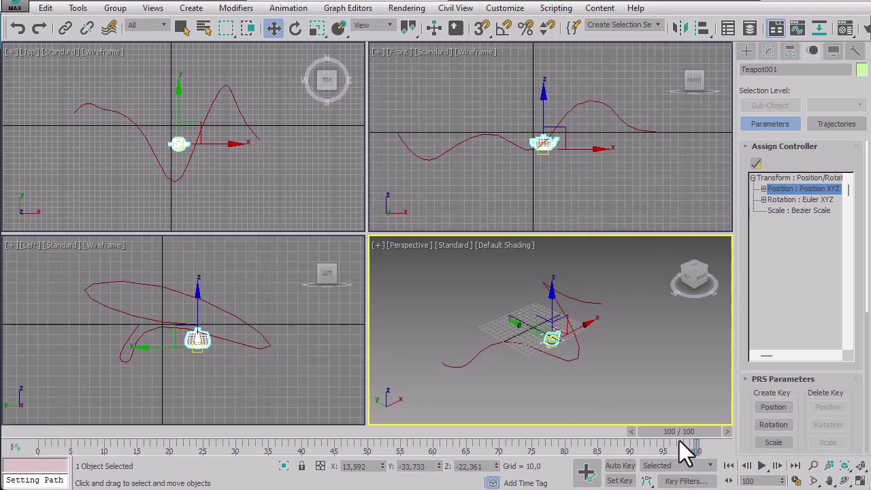
mouse_move(551, 336)
left_mouse_down()
mouse_move(532, 326)
mouse_move(563, 345)
left_mouse_up()
left_click(188, 140)
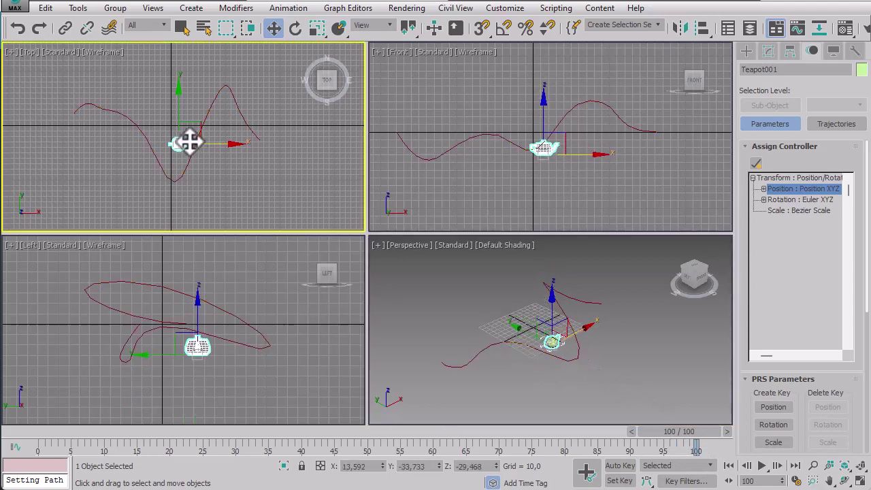
left_click_drag(195, 131, 234, 144)
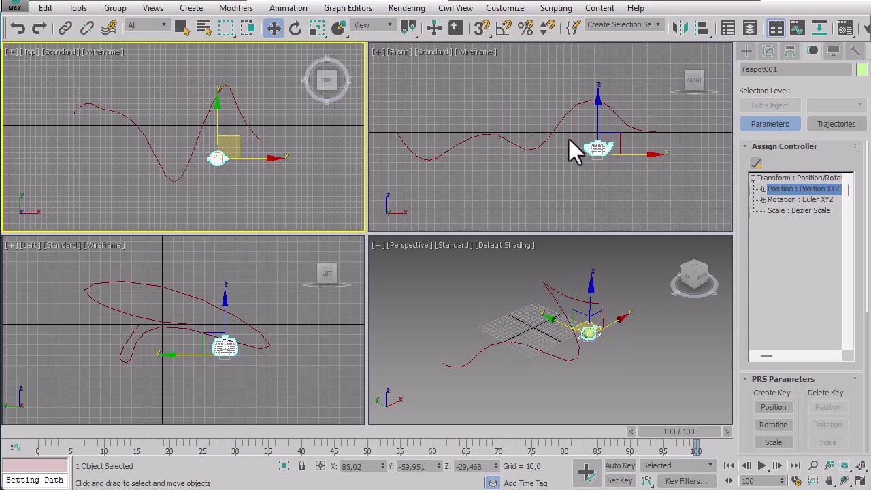
left_click(616, 136)
mouse_move(616, 137)
left_mouse_down()
mouse_move(655, 128)
mouse_move(628, 159)
mouse_move(630, 148)
left_mouse_up()
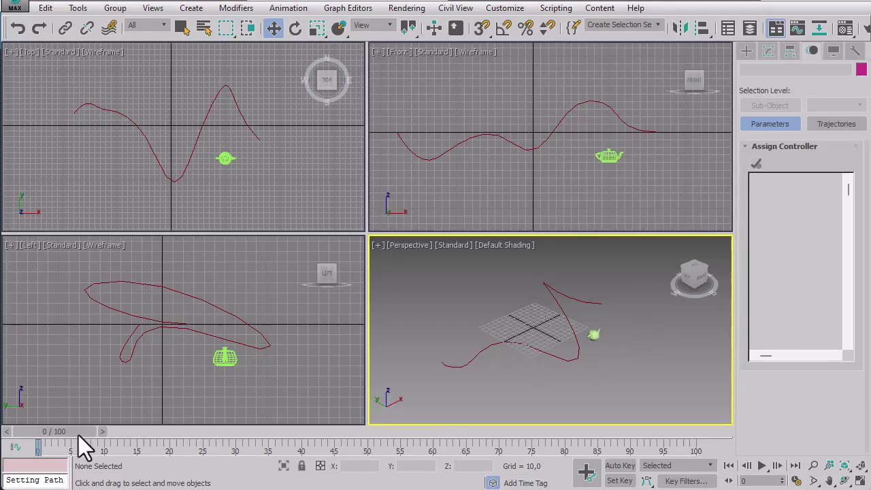
- Scrub the animation back to frame 0 and delete the curved line from the scene
left_click_drag(78, 435, 59, 437)
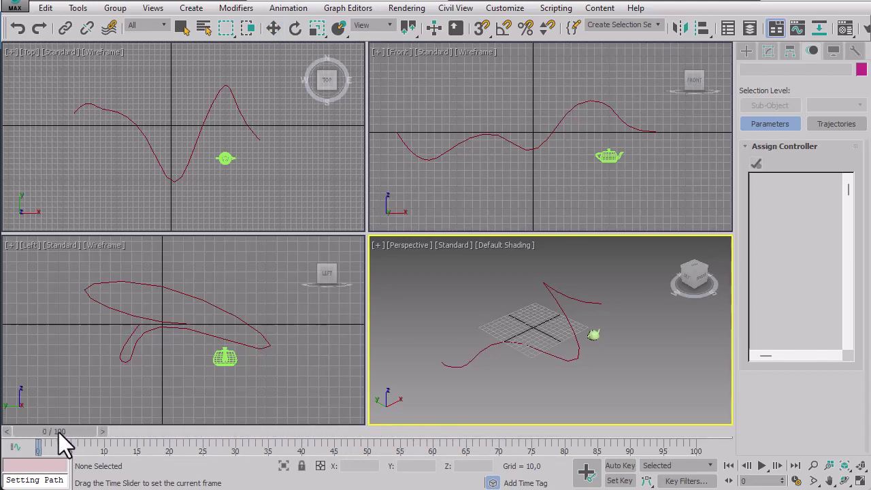
key("w")
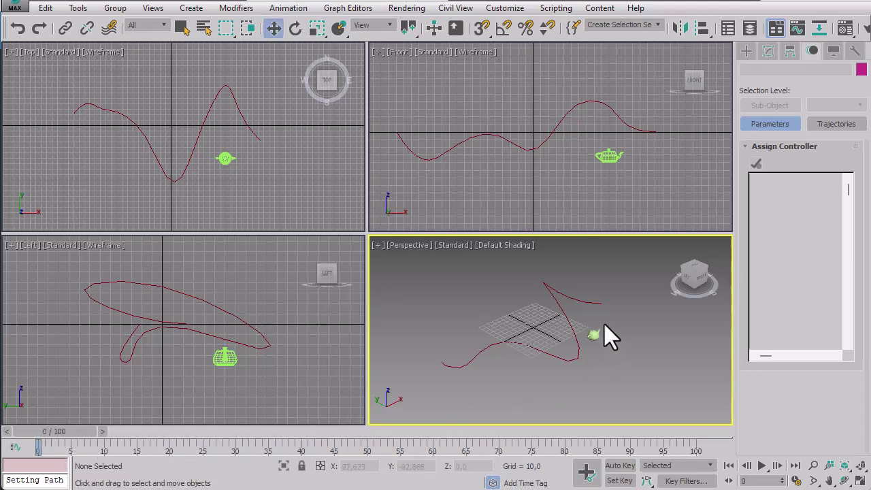
left_click(565, 318)
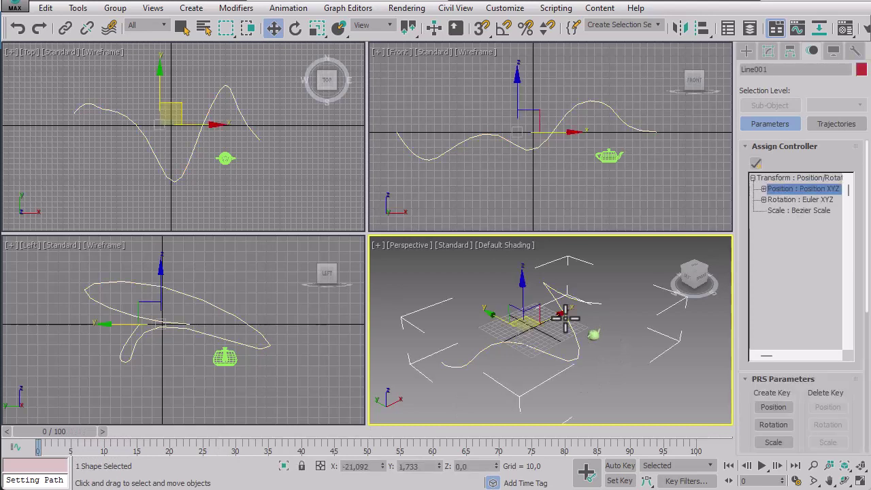
key("Delete")
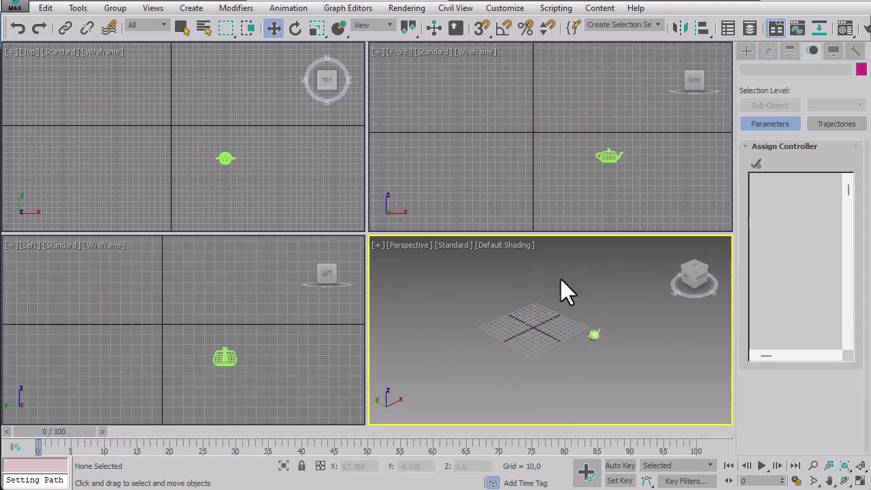
- Move the teapot back close to the world origin using the Top, Front and Left views
left_click(256, 180)
left_click(226, 157)
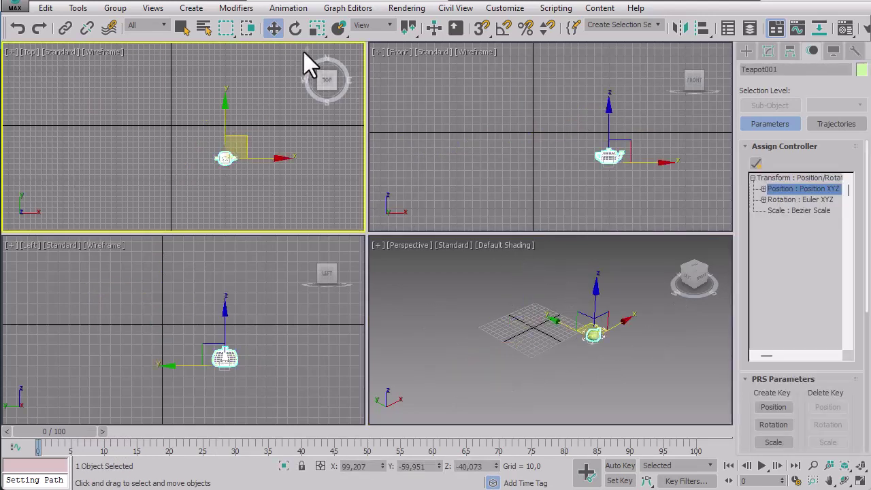
left_click_drag(249, 140, 191, 105)
right_click(555, 143)
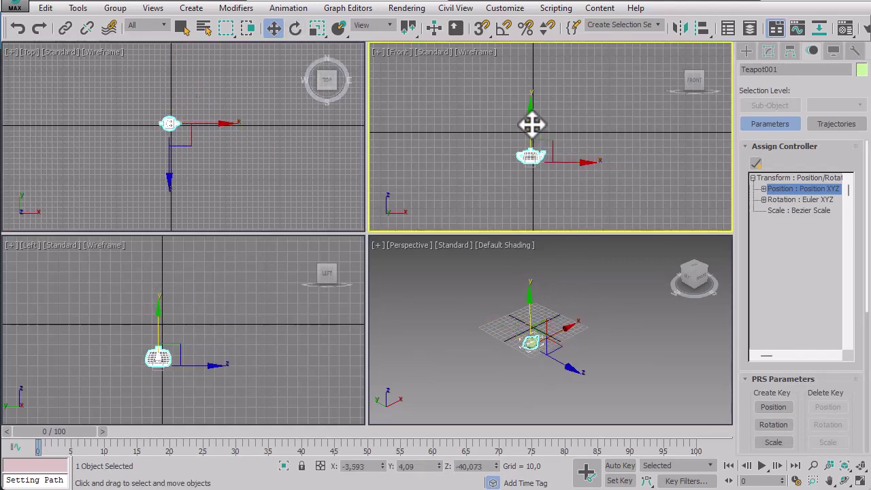
left_click_drag(530, 122, 533, 85)
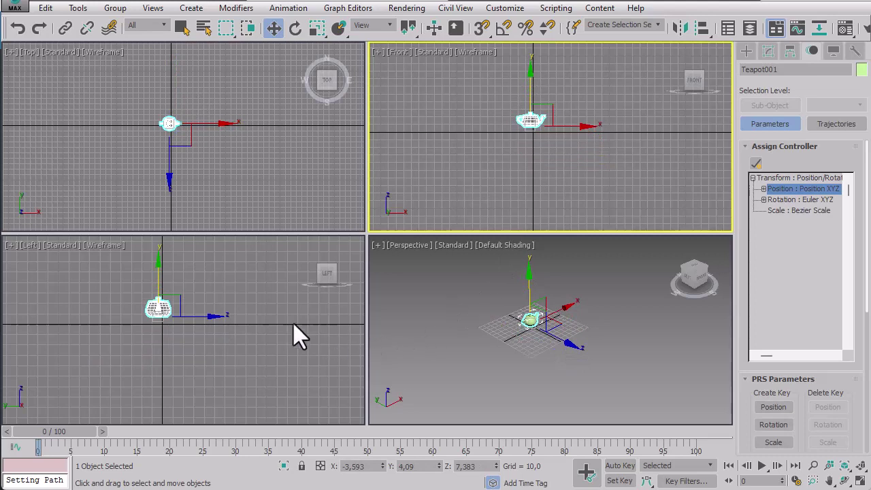
right_click(179, 297)
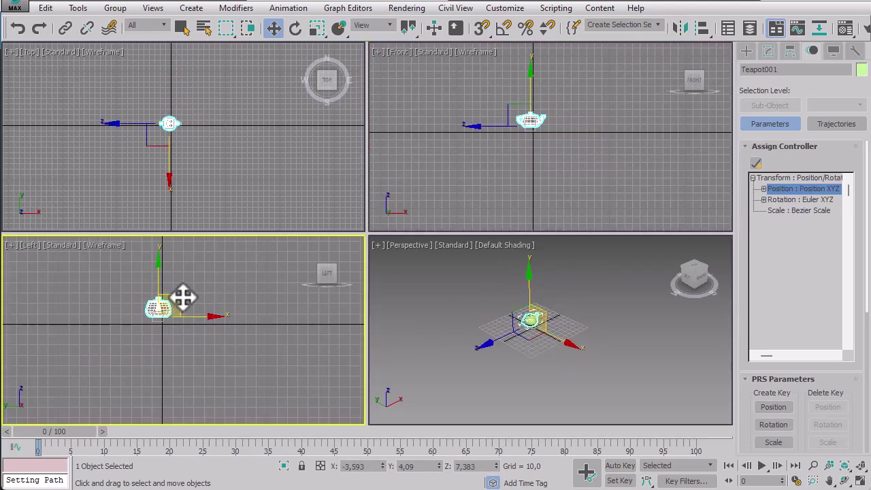
left_click(221, 306)
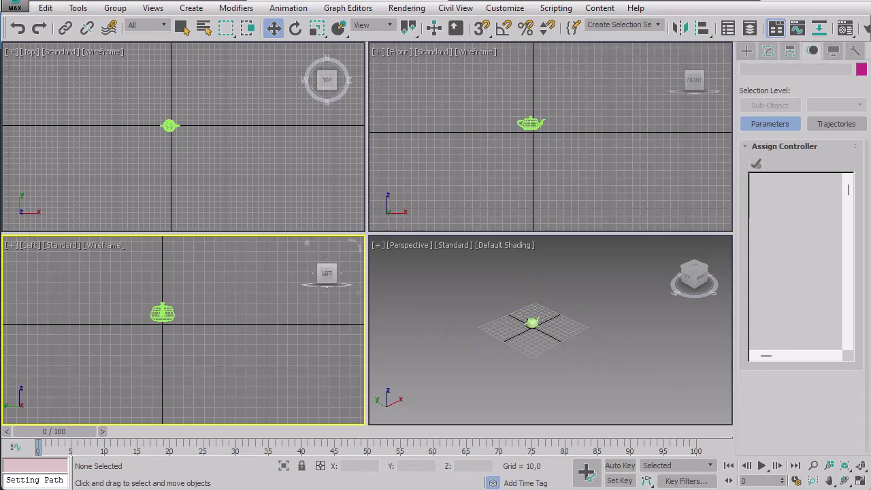
- Create a tall box beside the teapot in the Top view, with a base about 11.9 long and 14.8 wide
left_click(859, 466)
scroll(623, 352, "down", 3)
middle_click_drag(624, 353, 484, 353)
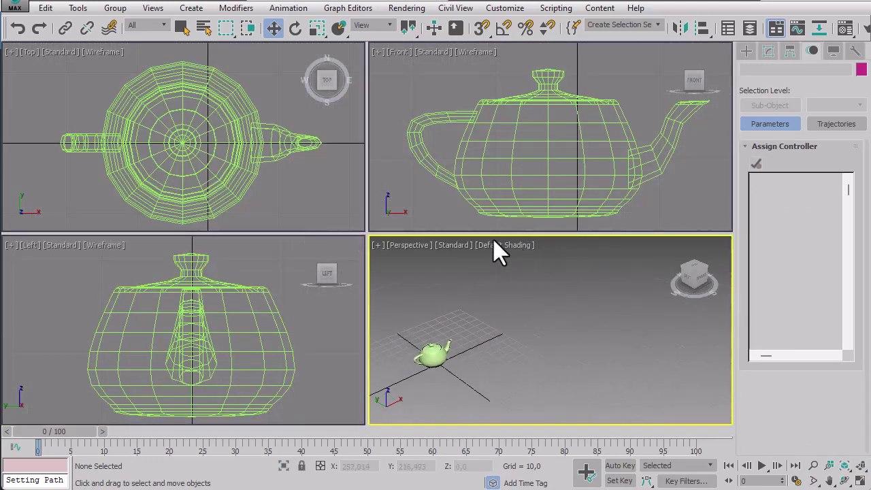
left_click(829, 465)
left_click_drag(615, 275, 476, 222)
right_click(637, 175)
middle_click_drag(637, 174, 596, 175)
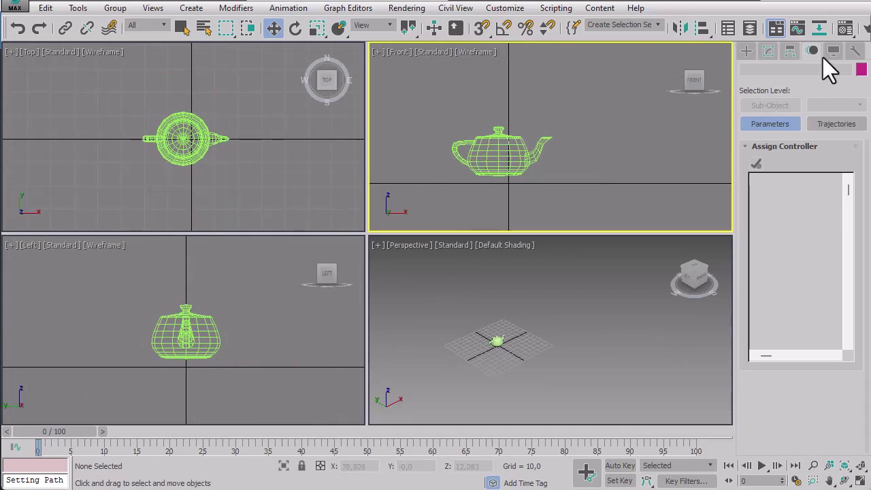
left_click(751, 50)
left_click(746, 71)
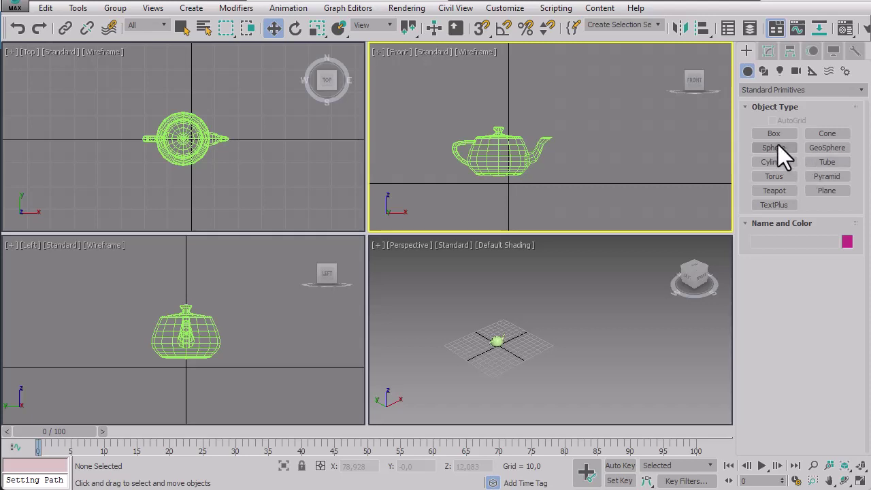
left_click(765, 134)
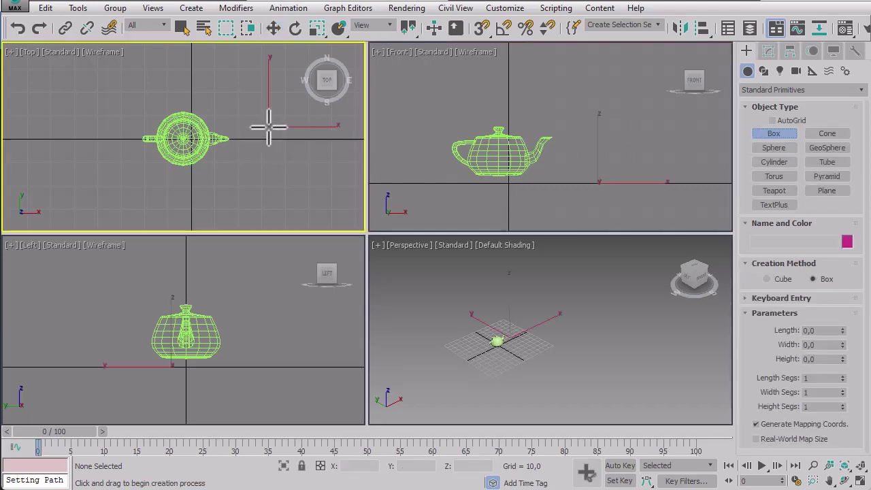
left_click_drag(269, 127, 303, 155)
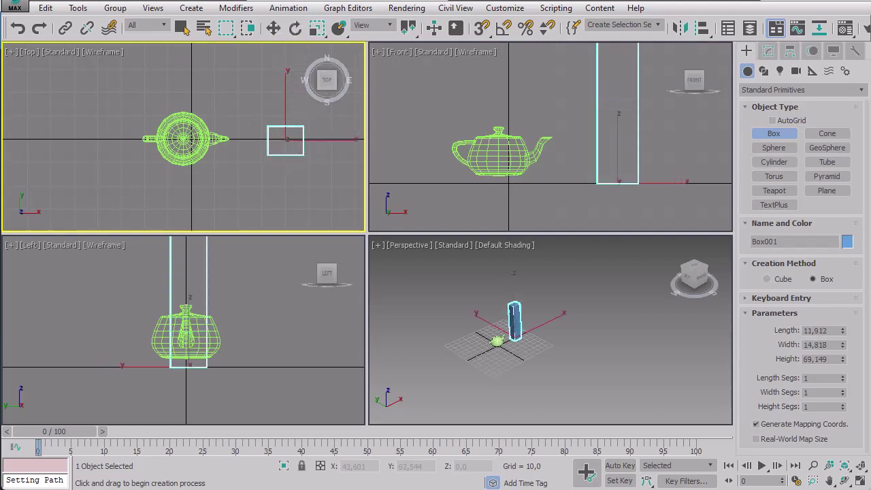
left_click(577, 292)
right_click(588, 311)
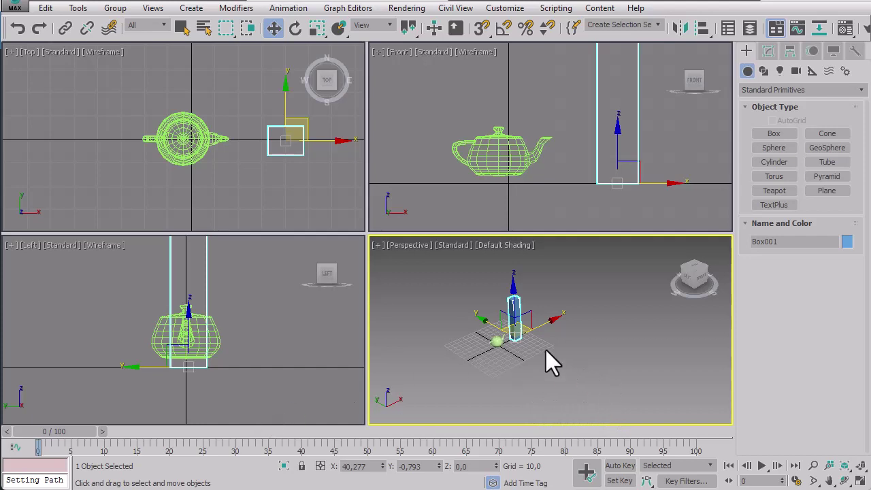
- Clone the box as one Copy along the X axis in the Front view, to about X 133
middle_click_drag(664, 161, 536, 182)
scroll(608, 171, "down", 2)
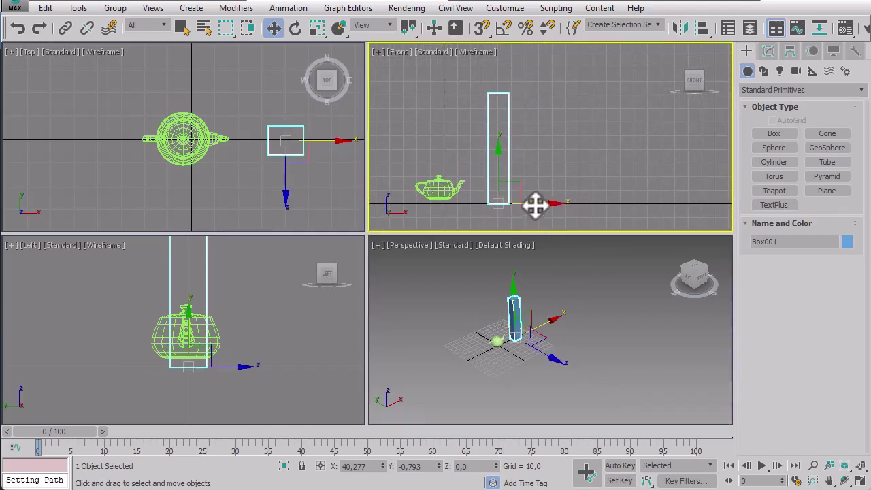
left_click_drag(535, 204, 660, 205, "shift")
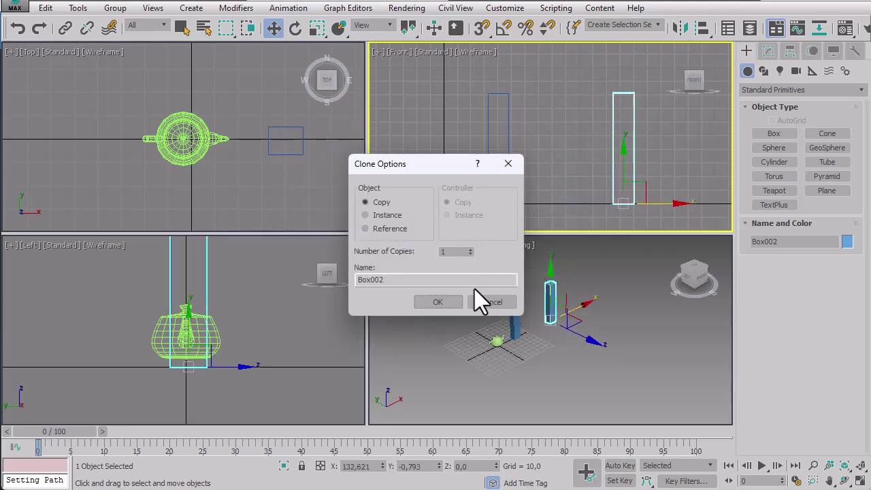
left_click(438, 302)
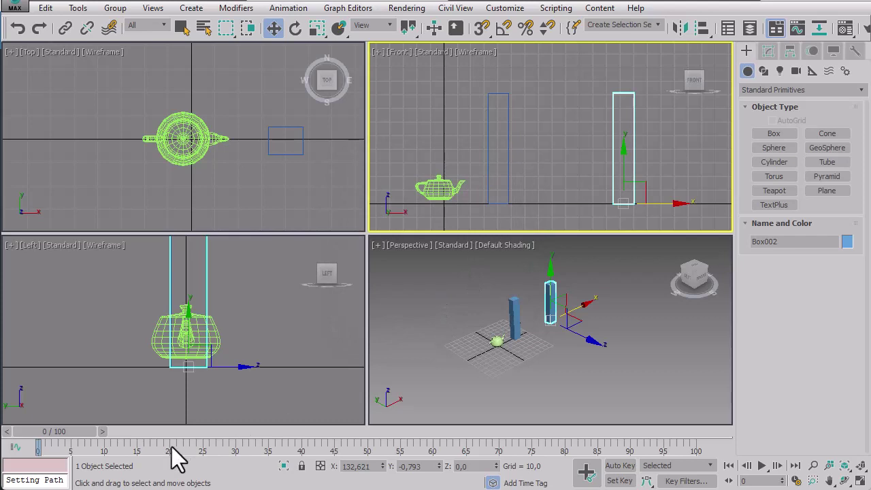
- With Auto Key active, rotate the box nearer the teapot about 90 degrees around Y at frame 50, and switch Auto Key off
left_click(620, 467)
left_click(508, 138)
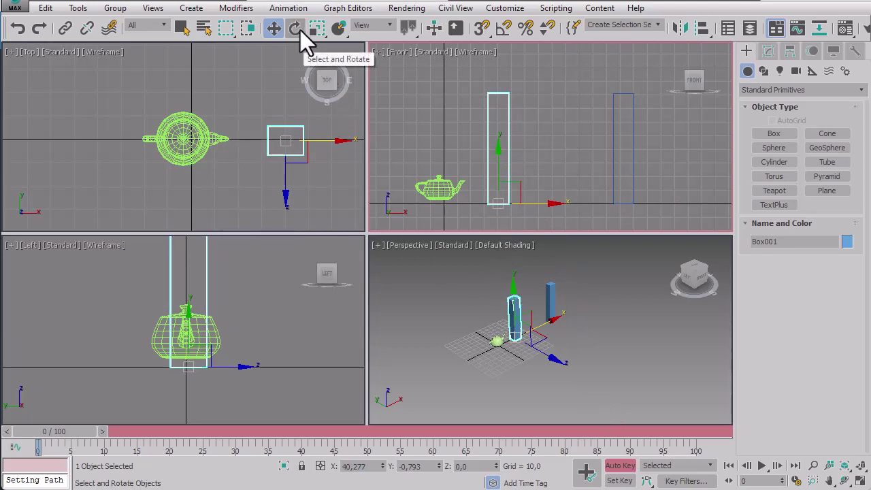
left_click(300, 30)
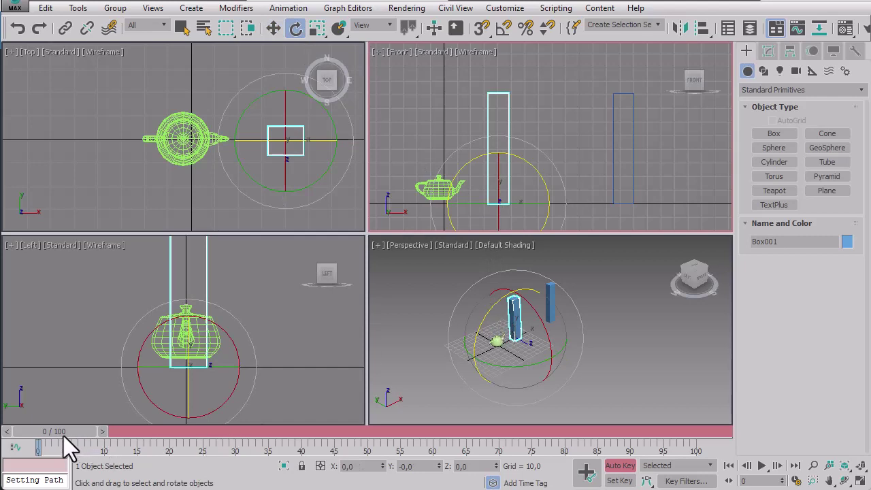
left_click_drag(63, 435, 379, 435)
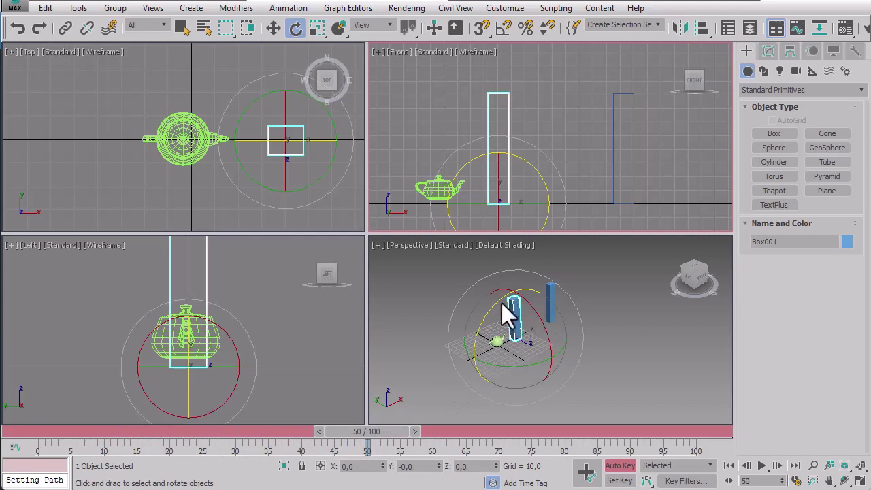
left_click(492, 308)
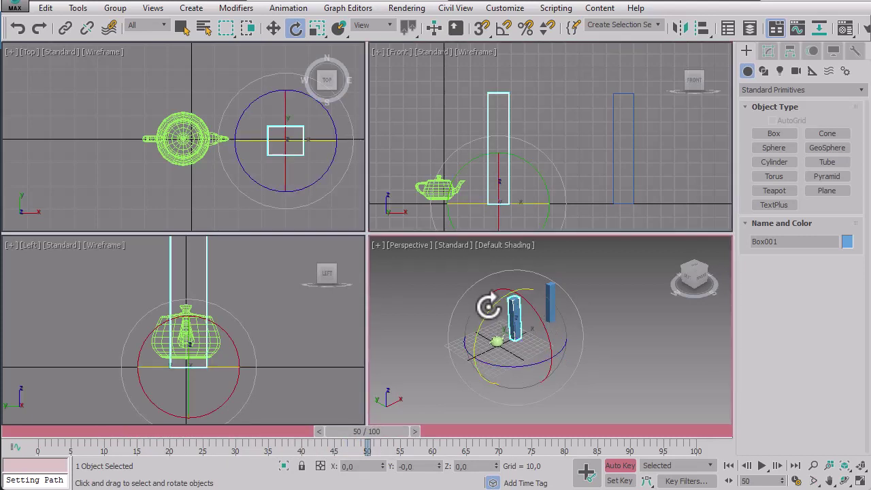
left_click_drag(489, 304, 641, 280)
left_click_drag(641, 279, 641, 280)
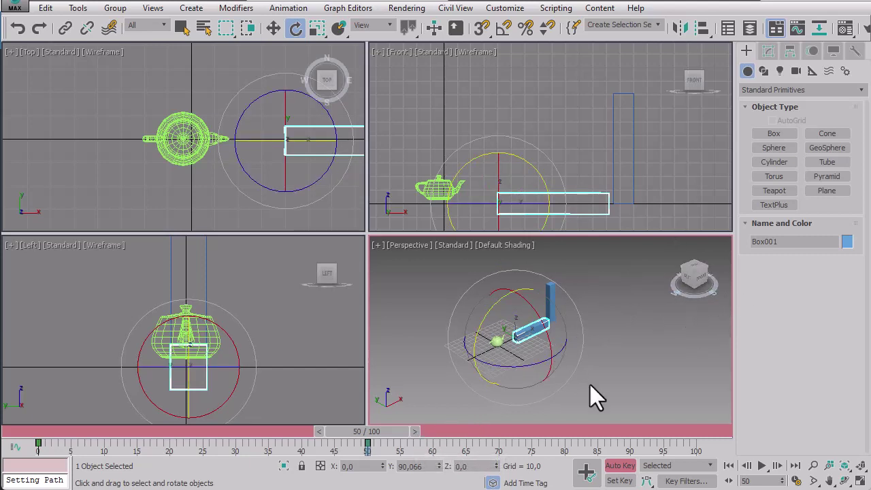
left_click(619, 465)
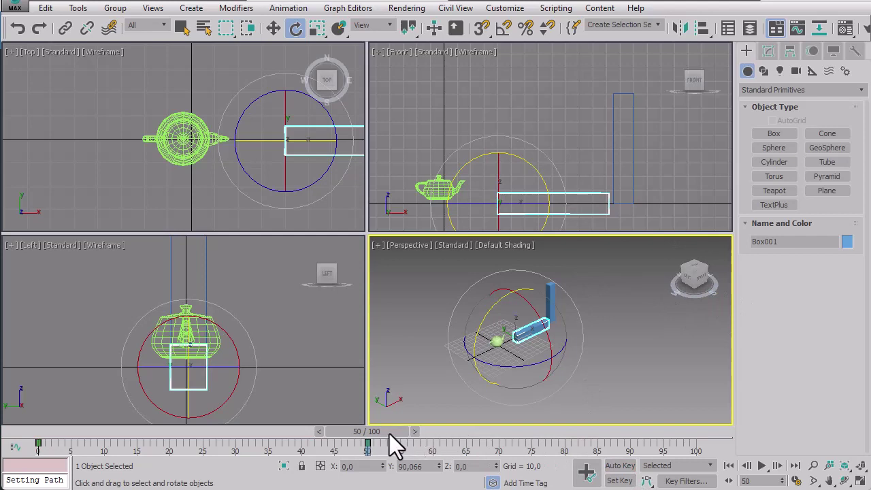
mouse_move(389, 433)
left_mouse_down()
mouse_move(59, 432)
mouse_move(392, 432)
left_mouse_up()
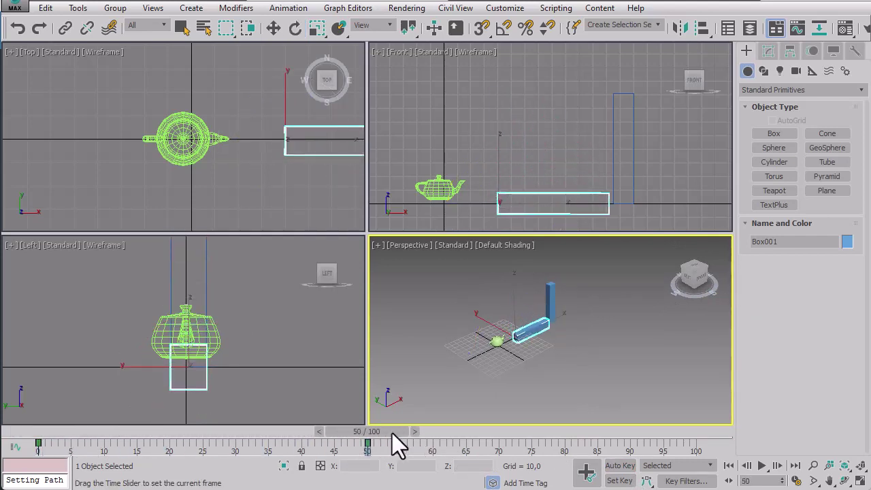
- Select the upright box farther from the teapot with the Rotate tool active
key("e")
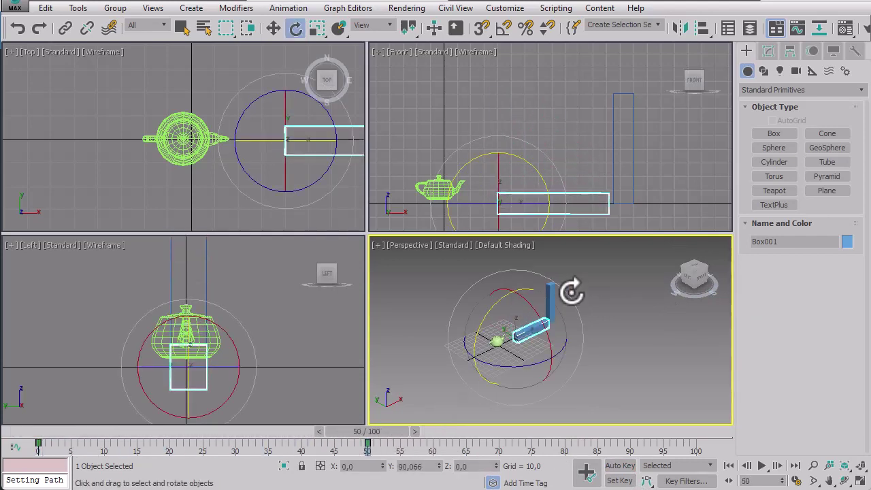
left_click(632, 131)
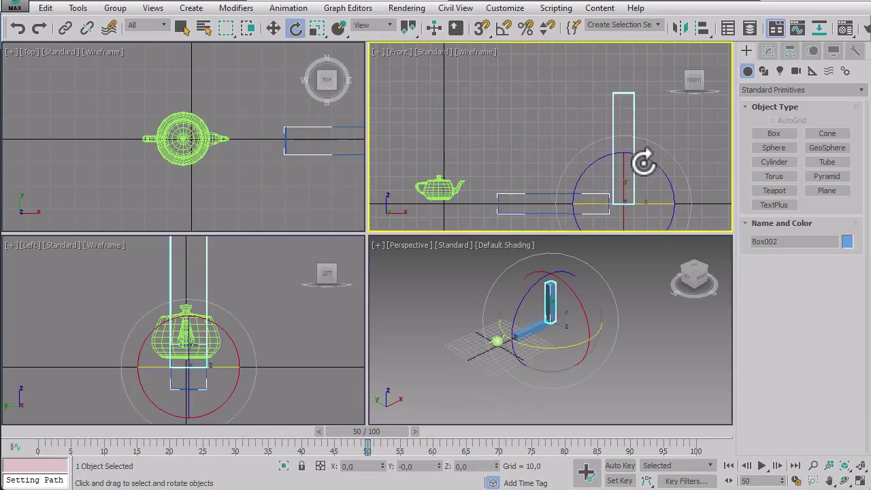
left_click_drag(643, 165, 695, 172)
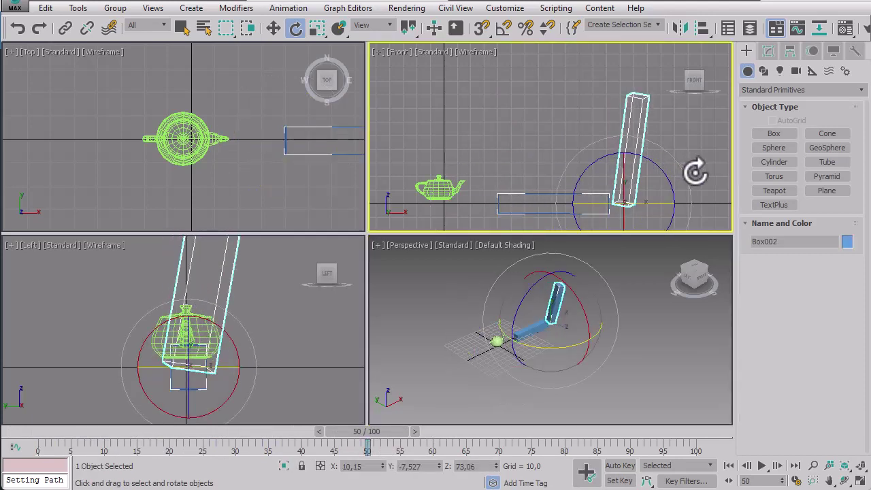
right_click(695, 172)
right_click(659, 124)
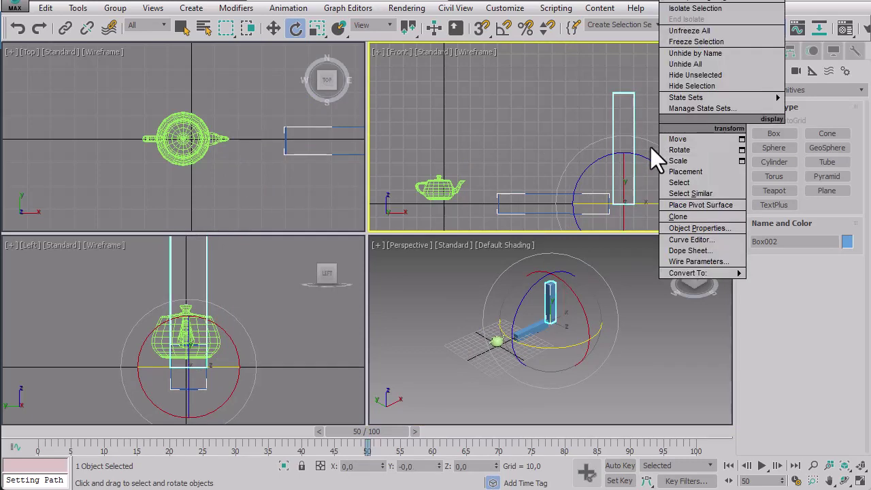
left_click(641, 140)
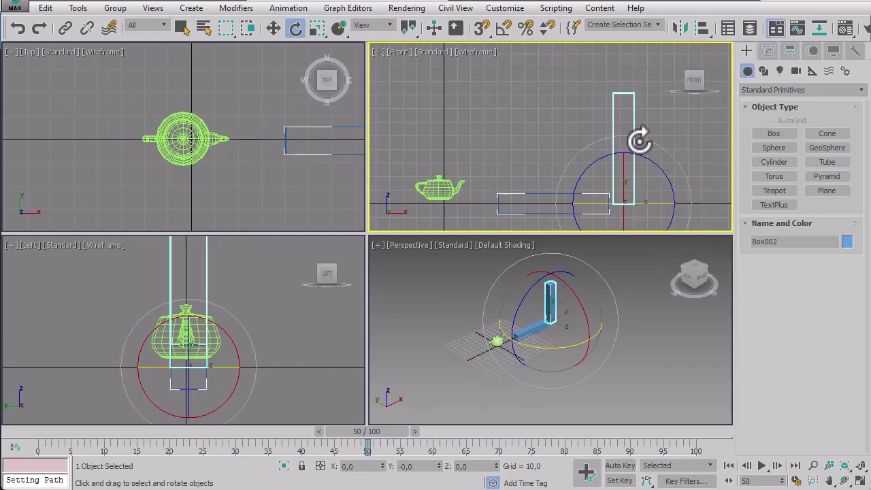
- Rotate the box farther from the teapot about 90 degrees around Y so it lies flat, with Auto Key off
left_click(549, 276)
left_click_drag(545, 274, 673, 251)
left_click(690, 164)
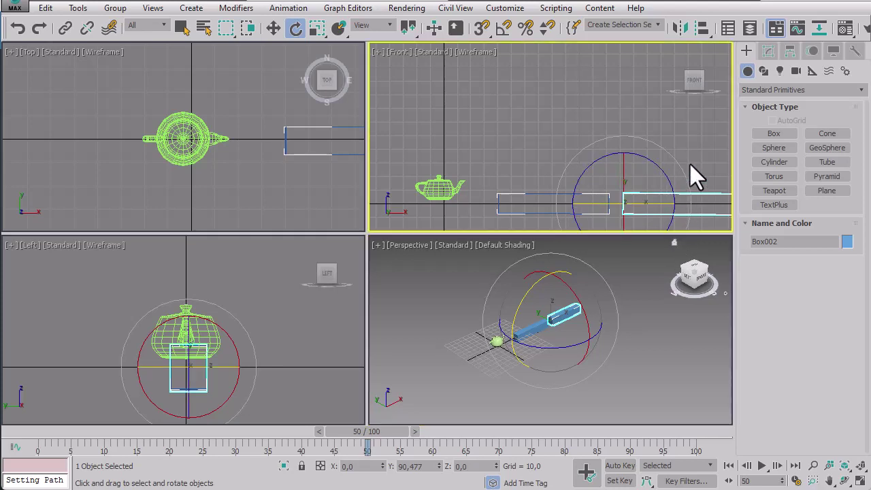
left_click(679, 198)
middle_click_drag(618, 142, 534, 130)
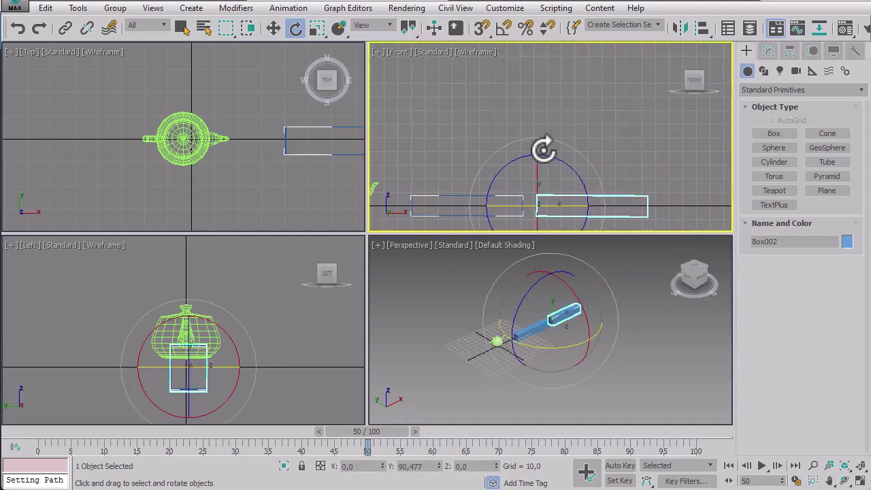
scroll(546, 149, "down", 2)
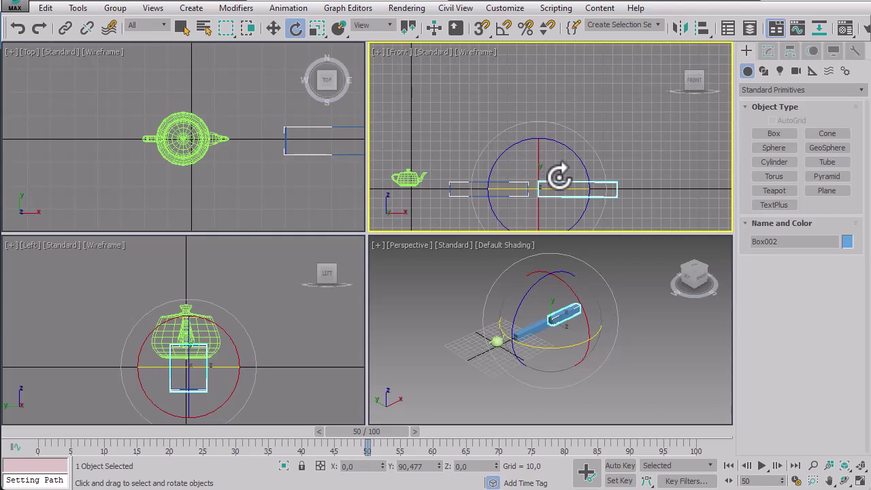
left_click(619, 465)
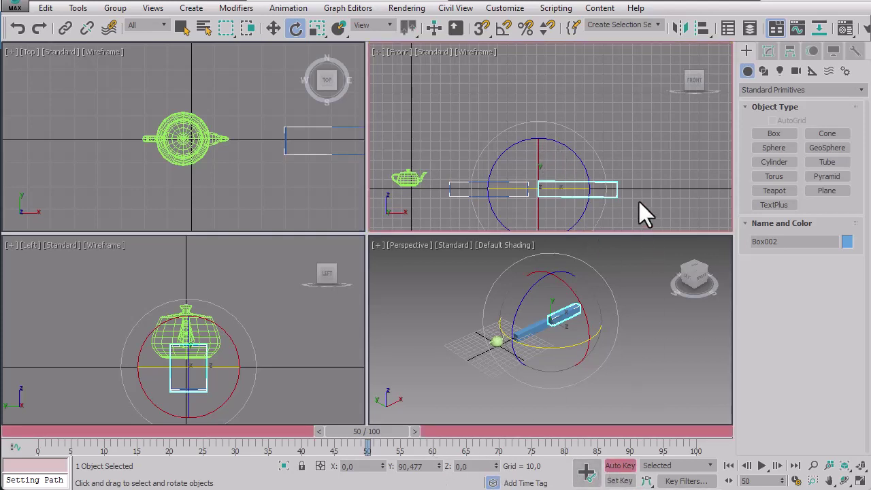
left_click(551, 290)
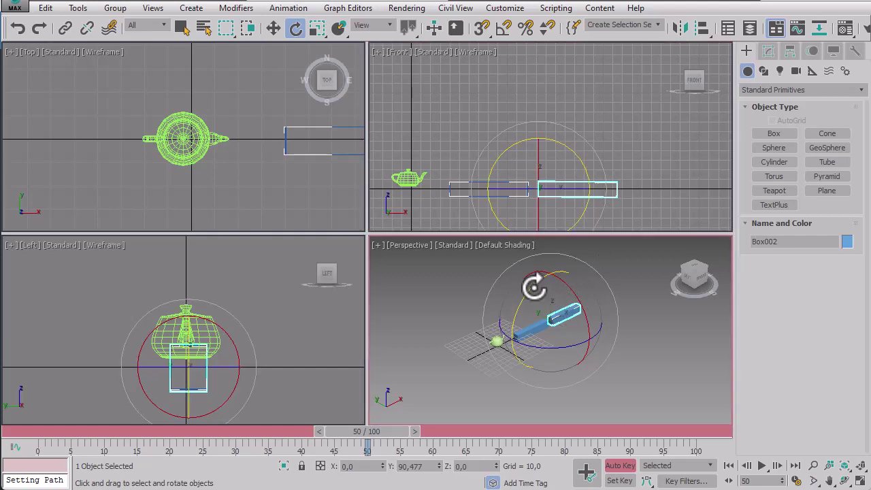
left_click_drag(533, 286, 566, 267)
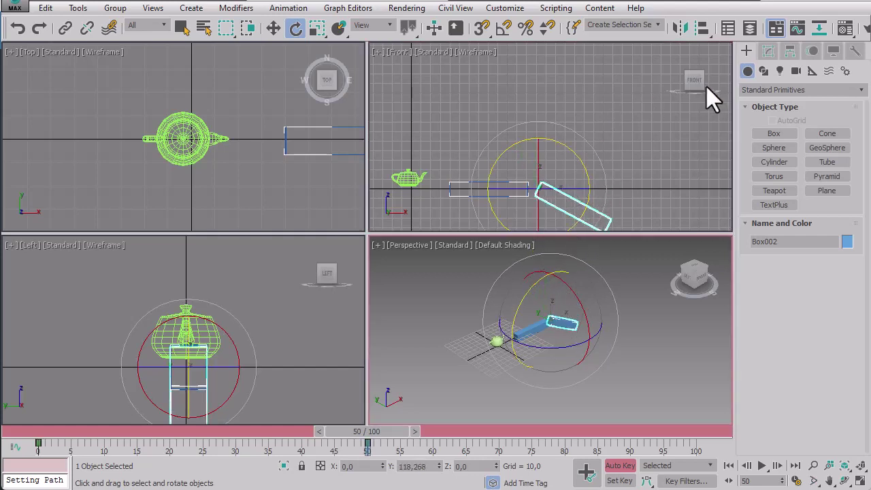
key("ctrl+z")
right_click(669, 116)
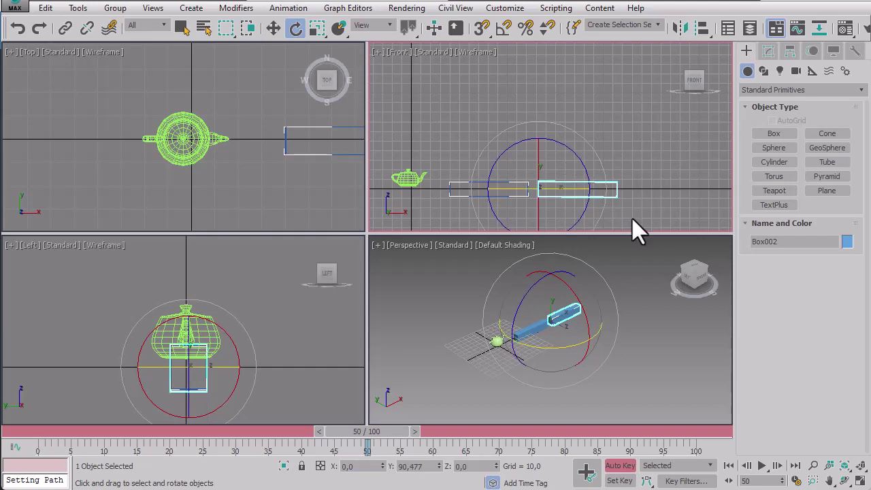
left_click(620, 466)
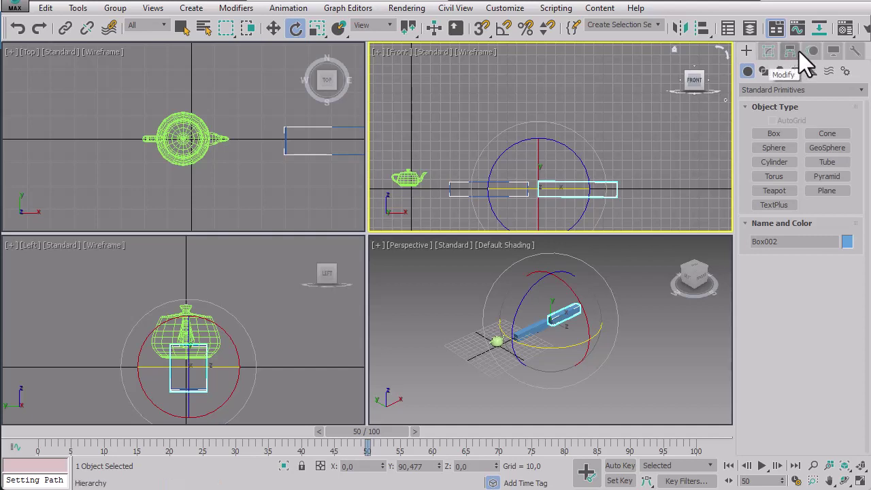
- Move only the pivot of the farther box along X to its far end, at about X 213
left_click(770, 56)
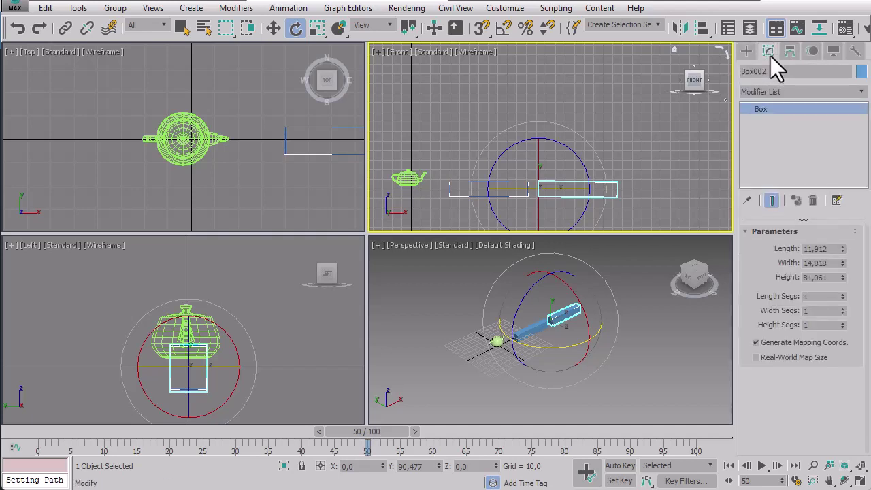
left_click(816, 53)
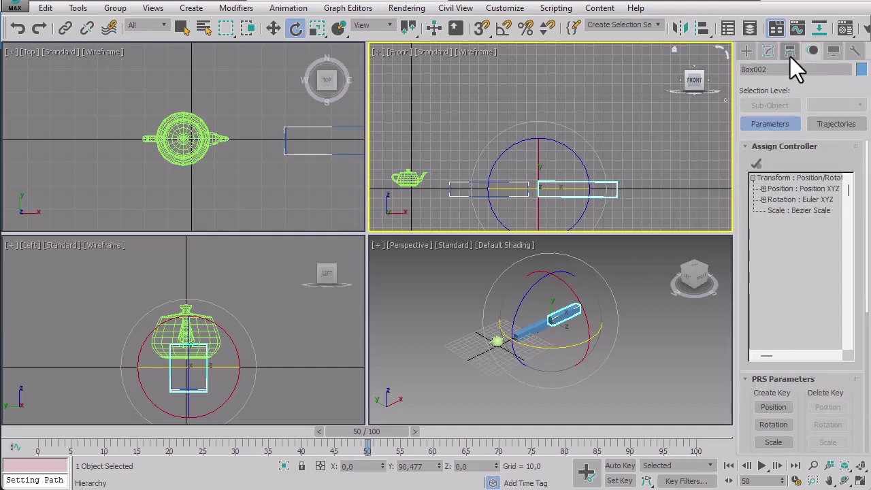
left_click(789, 54)
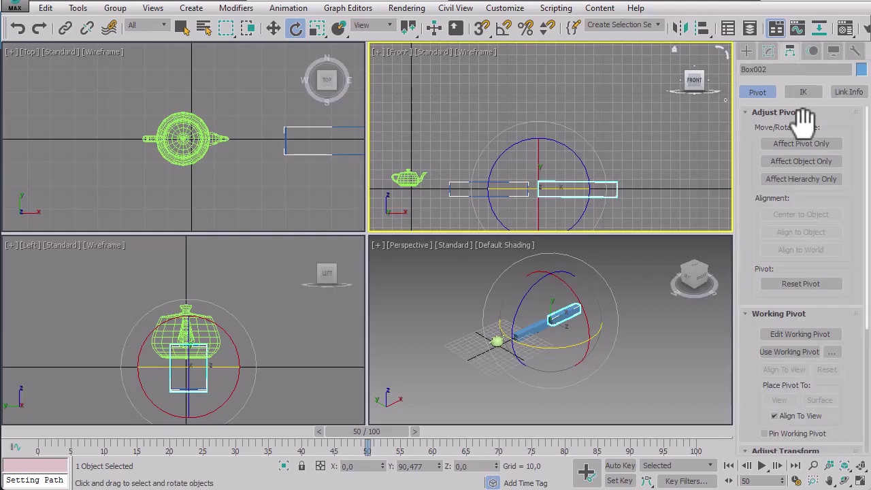
left_click(800, 145)
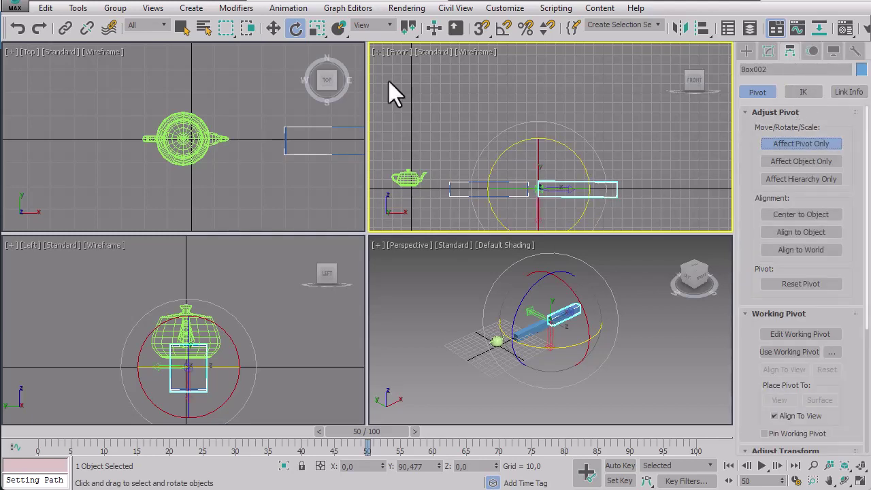
left_click(273, 27)
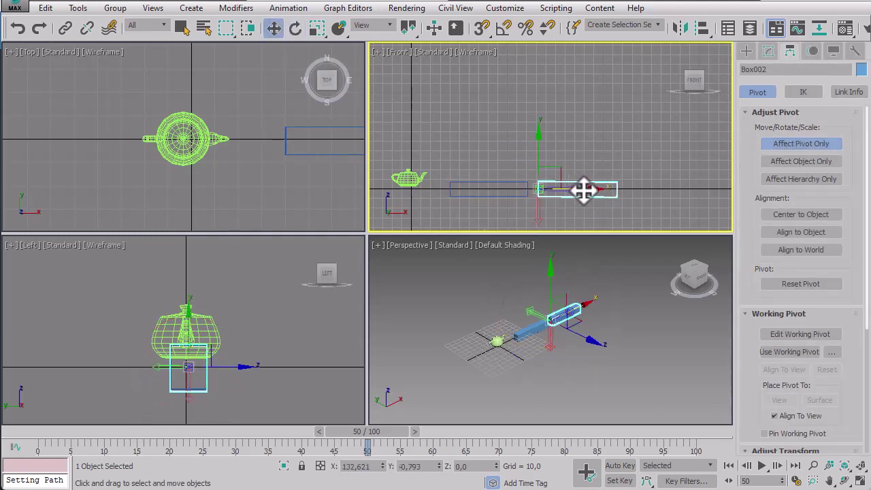
left_click_drag(587, 190, 661, 190)
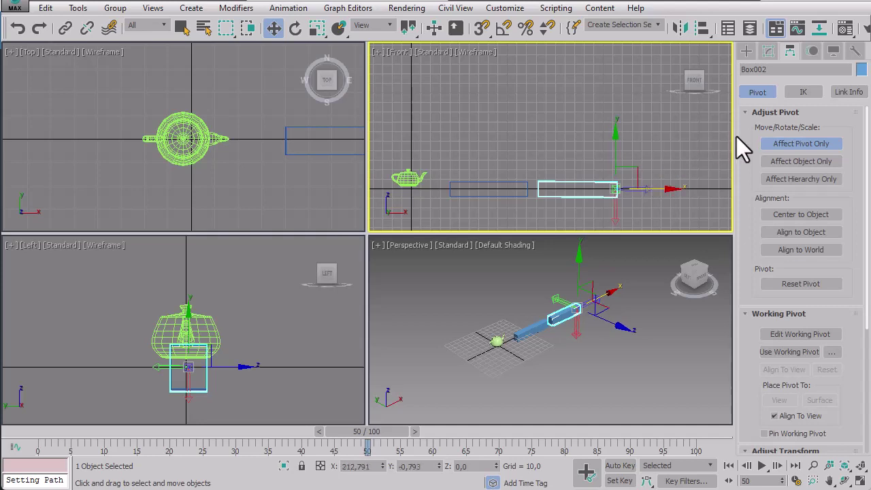
left_click(777, 143)
right_click(660, 143)
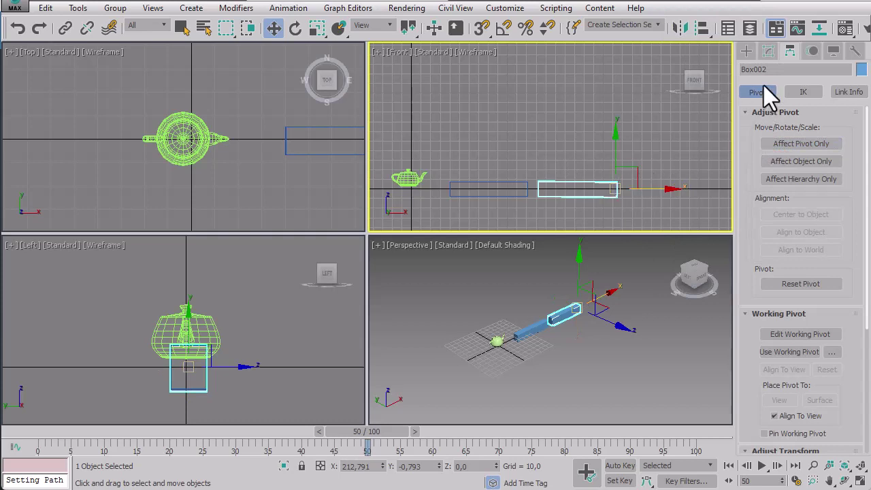
- With Auto Key active at frame 50, rotate the farther box about 90 degrees around Y until it stands upright, and switch Auto Key off
left_click(619, 465)
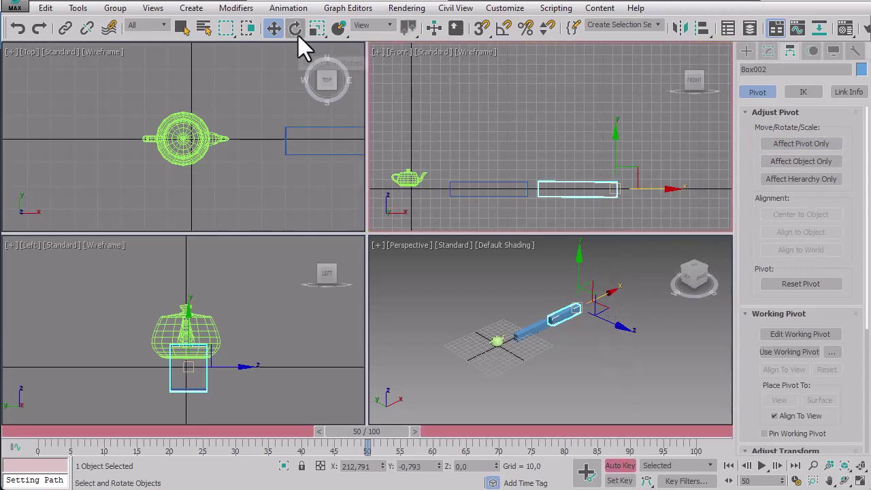
left_click(295, 29)
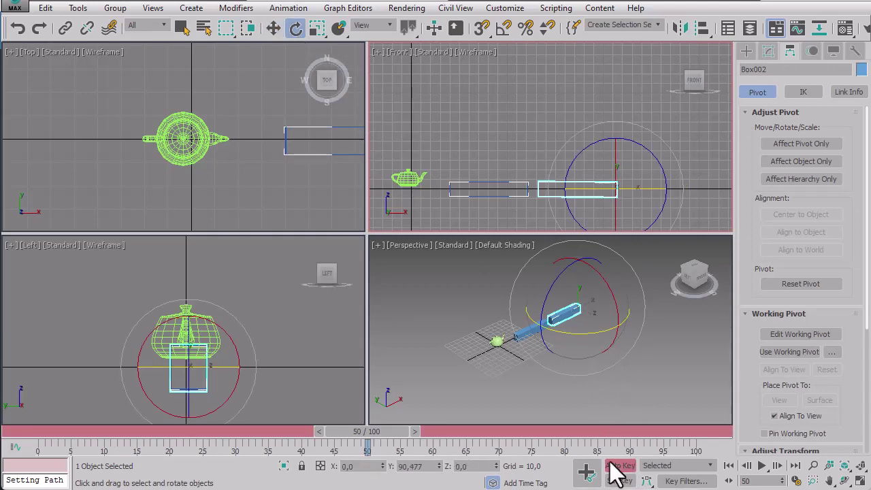
left_click_drag(562, 316, 680, 219)
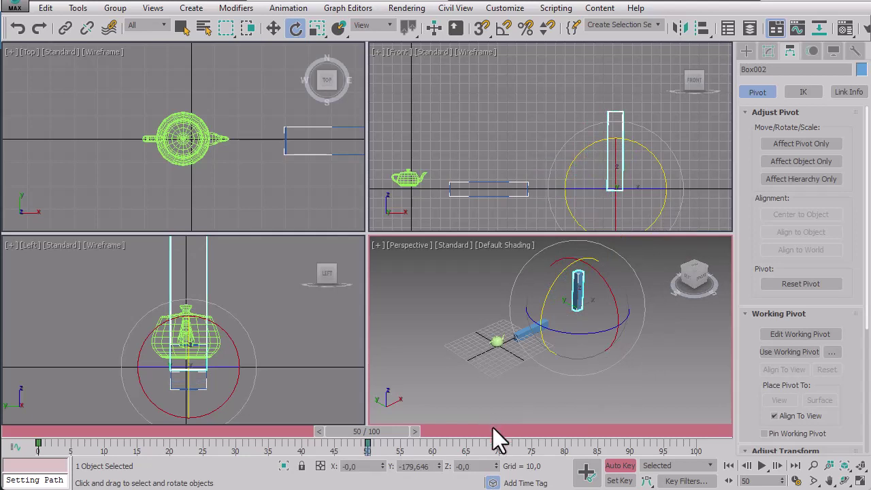
left_click(620, 465)
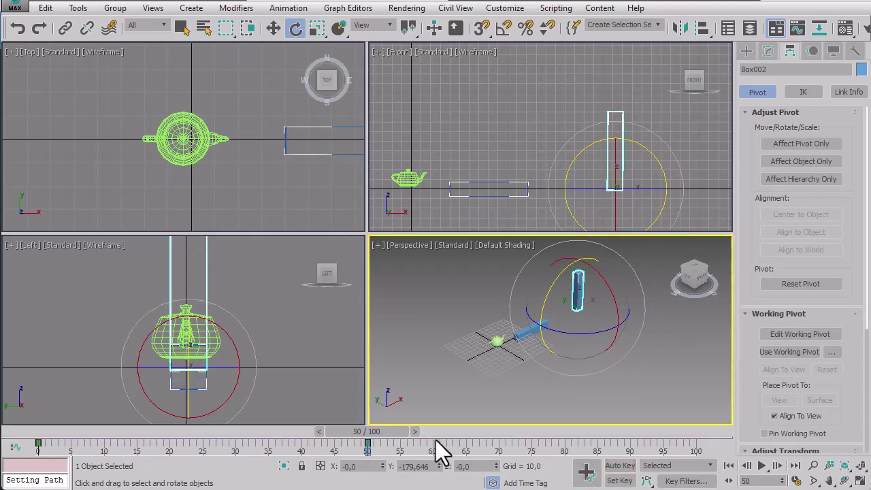
- Shift the farther box's two rotation keys to frames 50 and 100, scrub through the animation and return to frame 0
mouse_move(387, 434)
left_mouse_down()
mouse_move(123, 432)
mouse_move(10, 445)
mouse_move(146, 427)
mouse_move(385, 425)
left_mouse_up()
key("e")
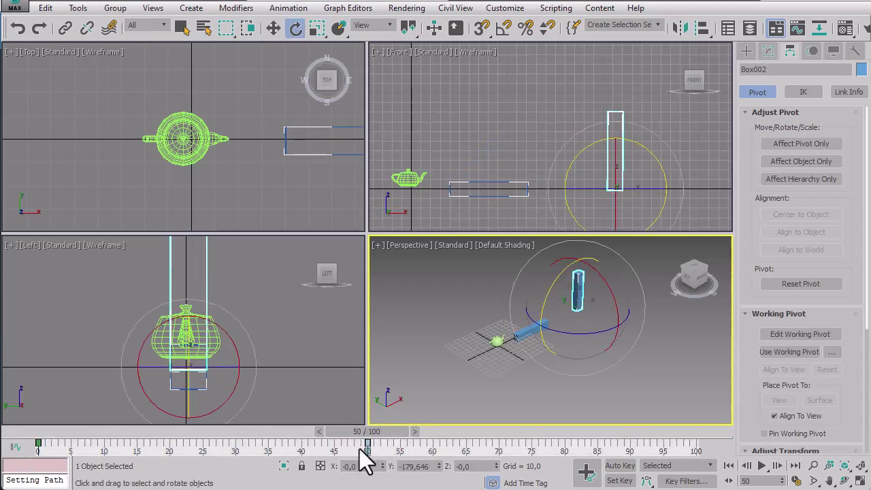
mouse_move(27, 432)
left_mouse_down()
mouse_move(80, 466)
mouse_move(22, 438)
left_mouse_up()
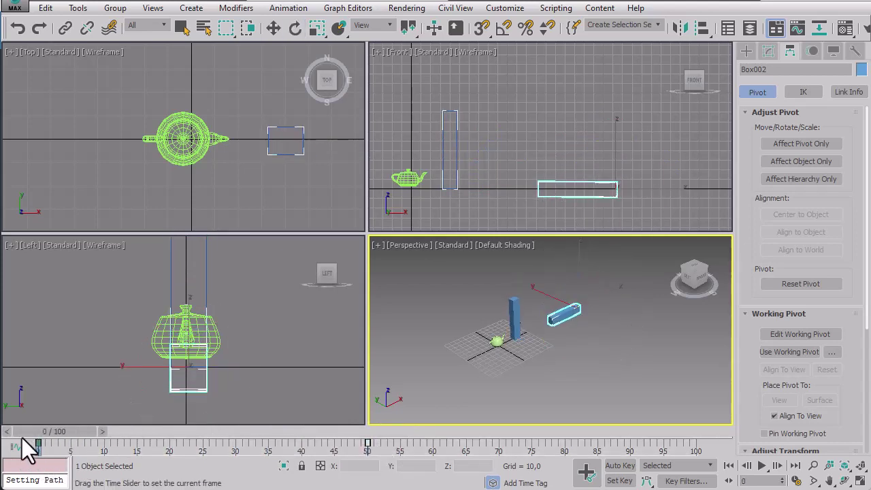
key("e")
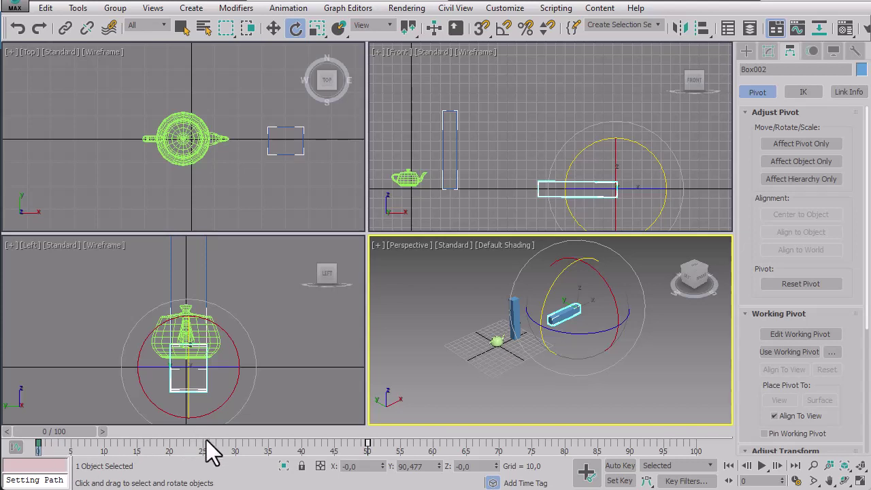
left_click(404, 445)
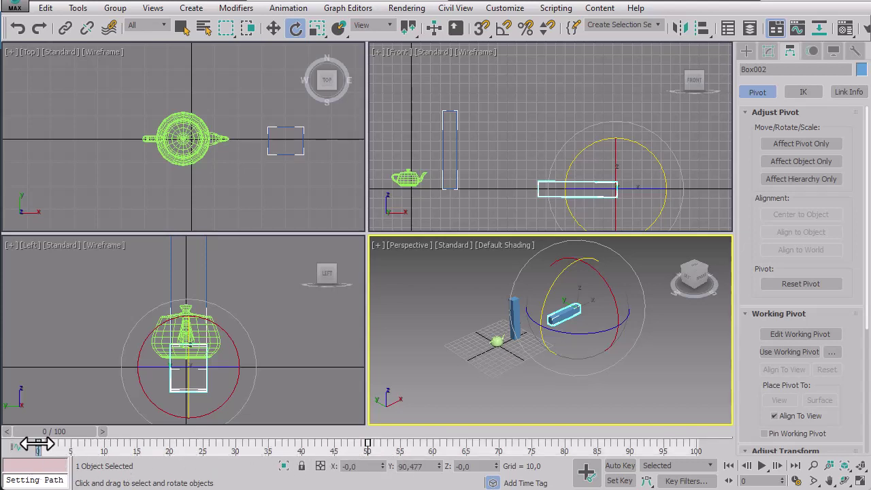
left_click_drag(38, 442, 360, 442)
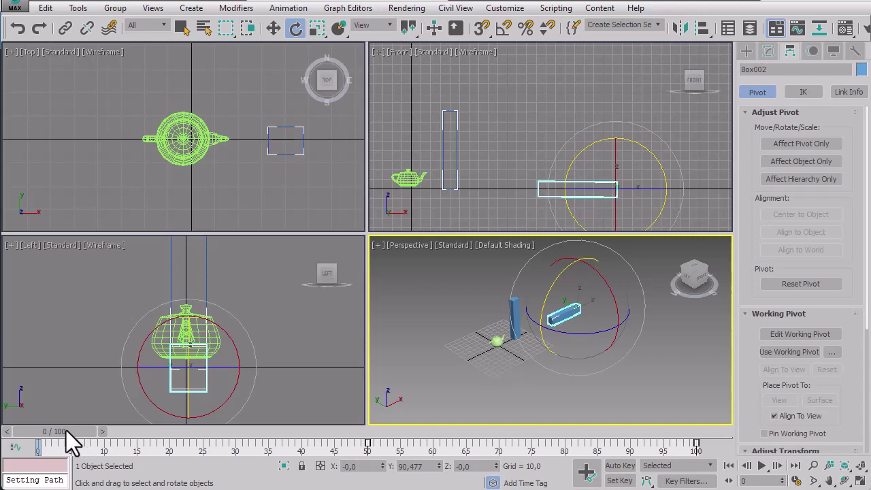
left_click_drag(66, 430, 19, 445)
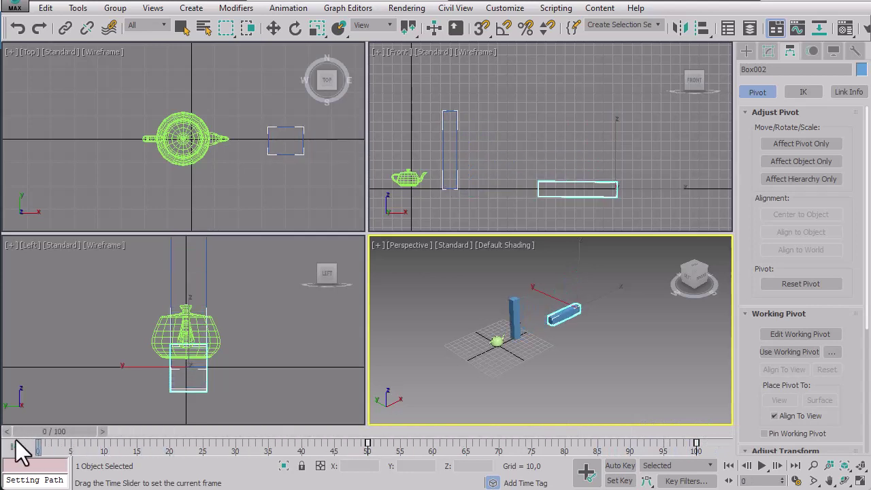
key("e")
- Move the teapot onto the top of the upright box in the Front view, to about X 40.7 and Z 84.5
left_click(302, 304)
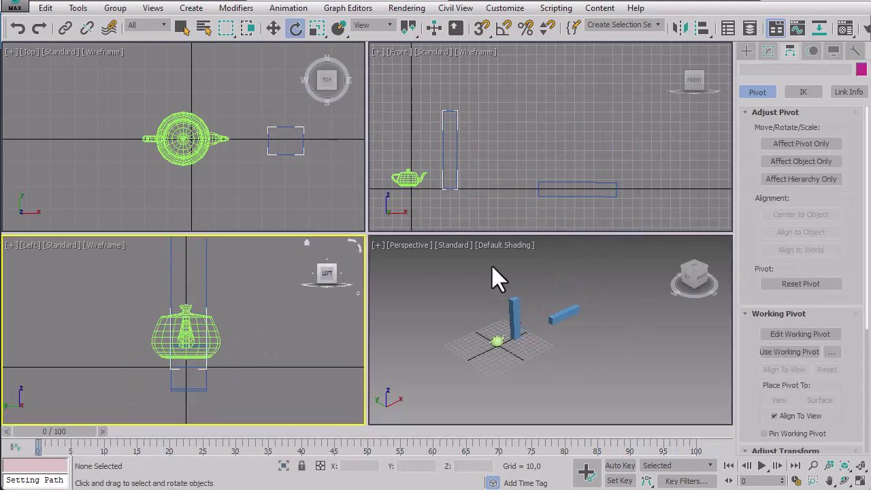
left_click(497, 341)
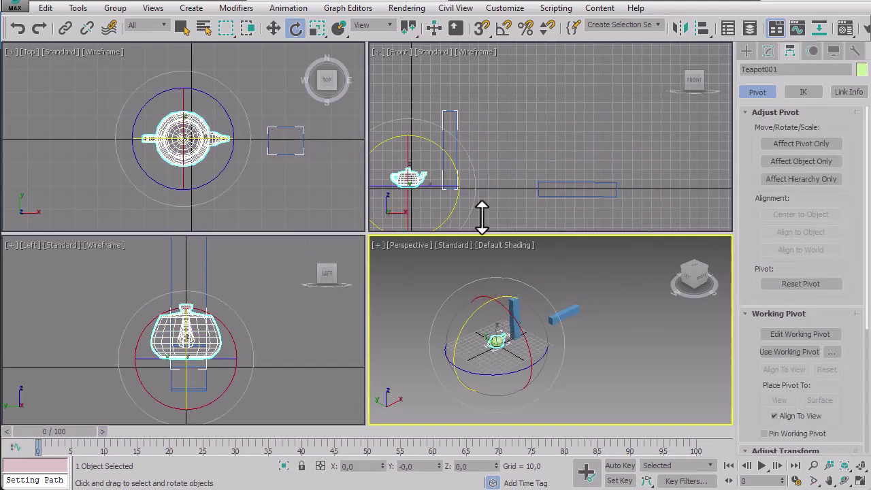
left_click(273, 28)
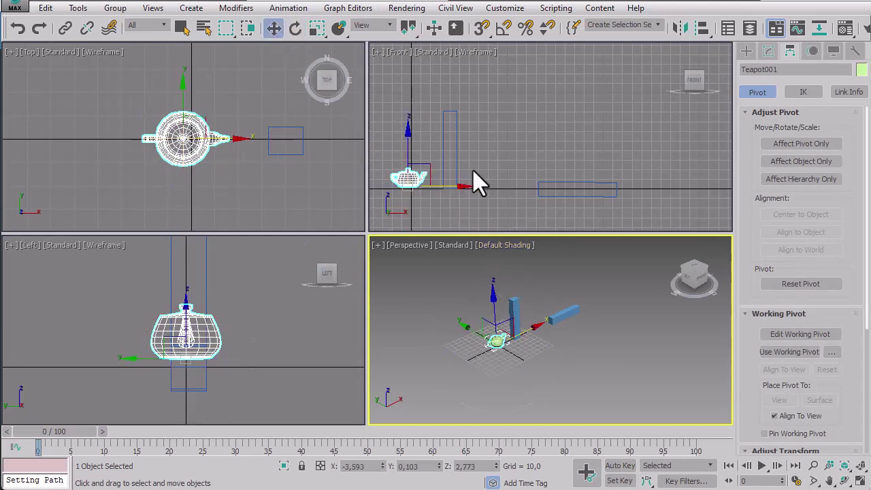
left_click(422, 173)
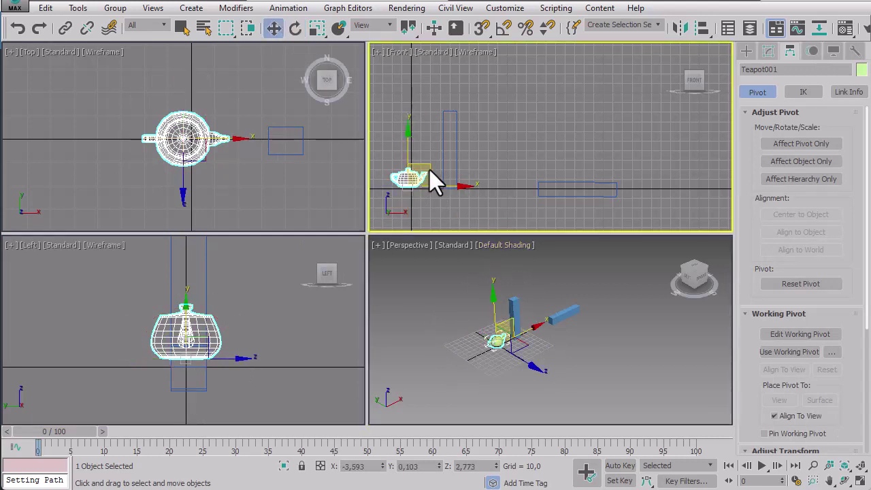
left_click_drag(430, 170, 476, 87)
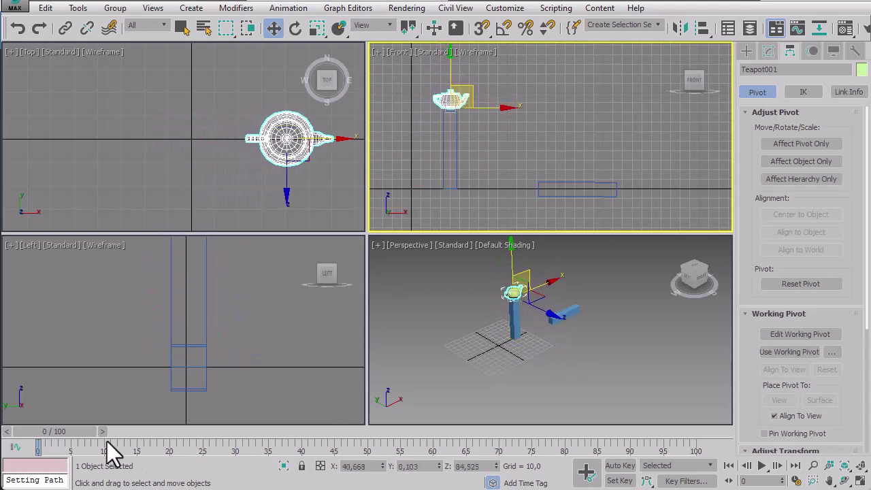
- Assign a Link Constraint as the teapot's transform controller at frame 0
left_click_drag(66, 431, 2, 384)
key("w")
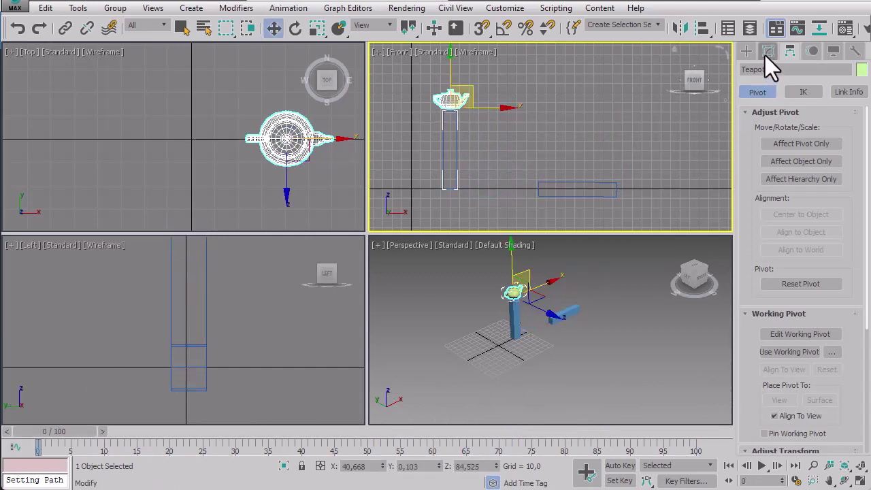
left_click(813, 52)
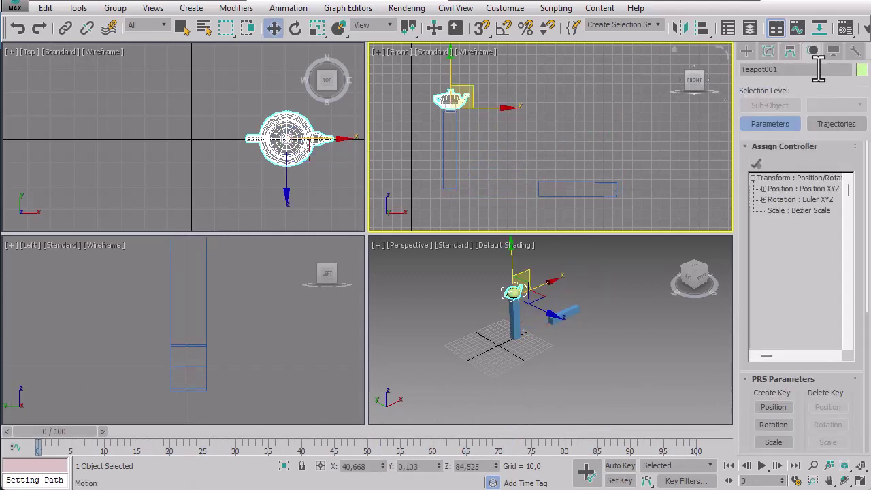
left_click(814, 178)
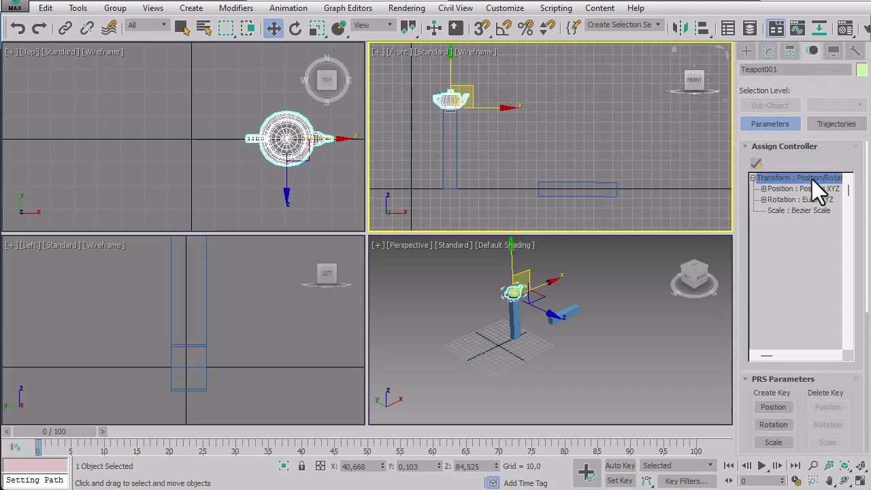
left_click(755, 163)
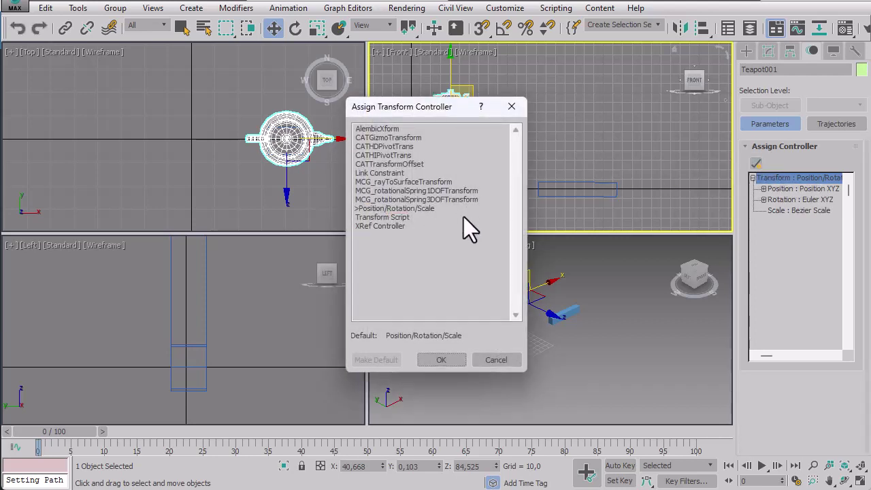
left_click(389, 174)
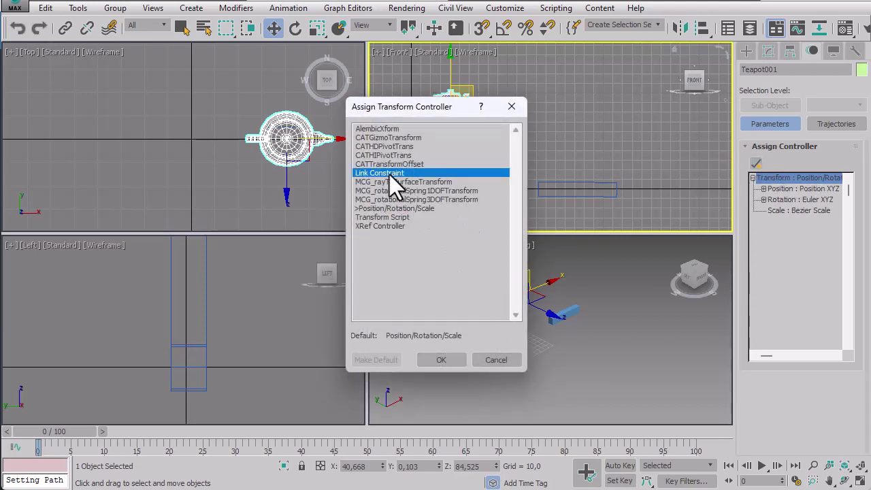
left_click(451, 360)
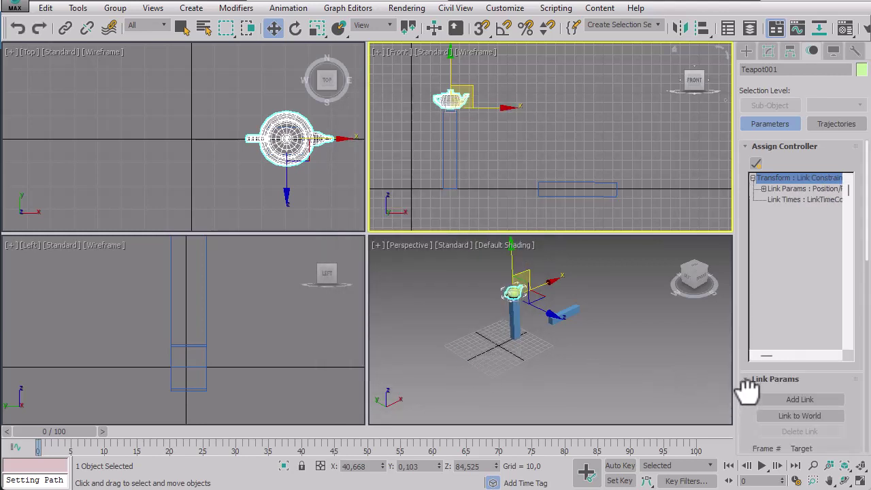
- Link the teapot to the upright box at frame 0 and to the farther box at frame 50, and scrub to frame 100
left_click_drag(748, 389, 748, 247)
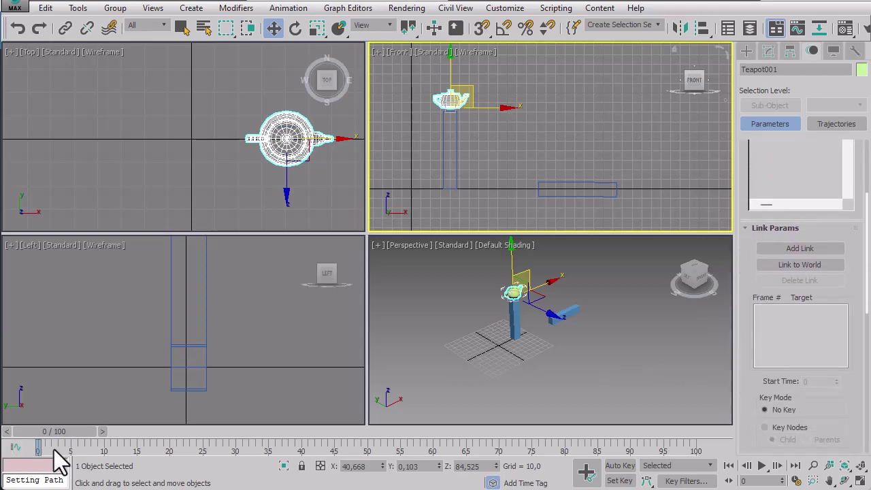
left_click(809, 250)
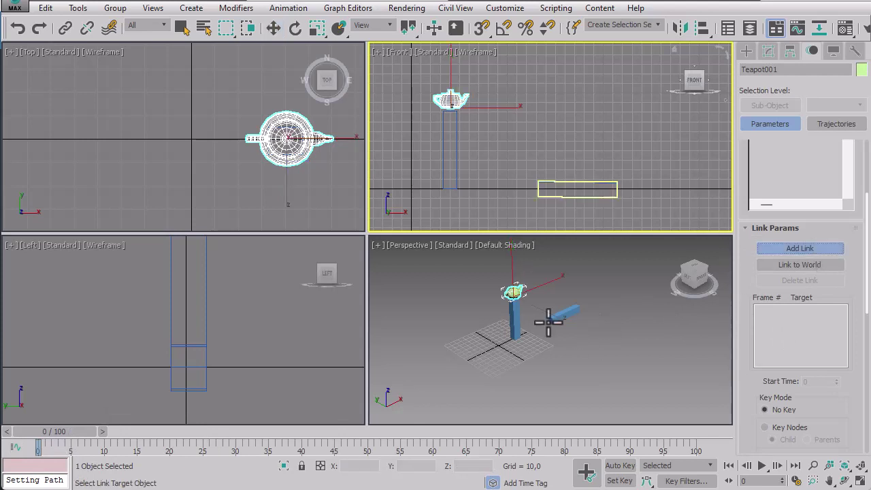
left_click(513, 325)
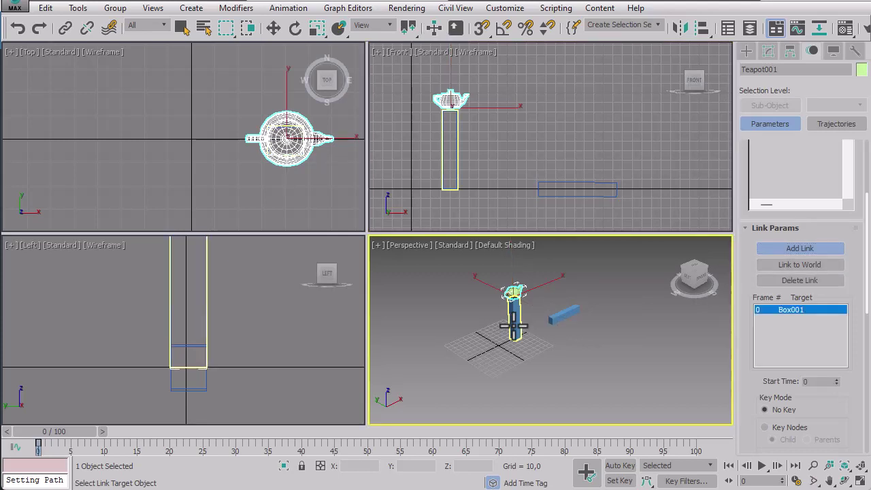
left_click_drag(69, 436, 383, 438)
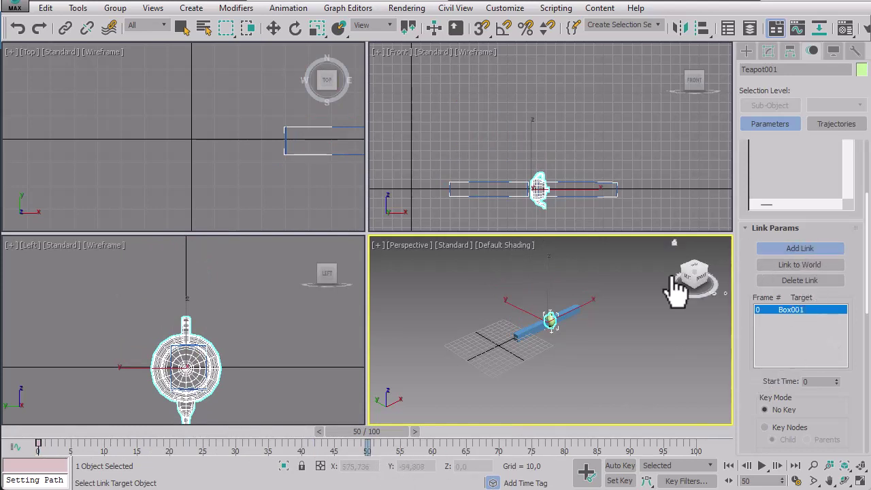
left_click(572, 308)
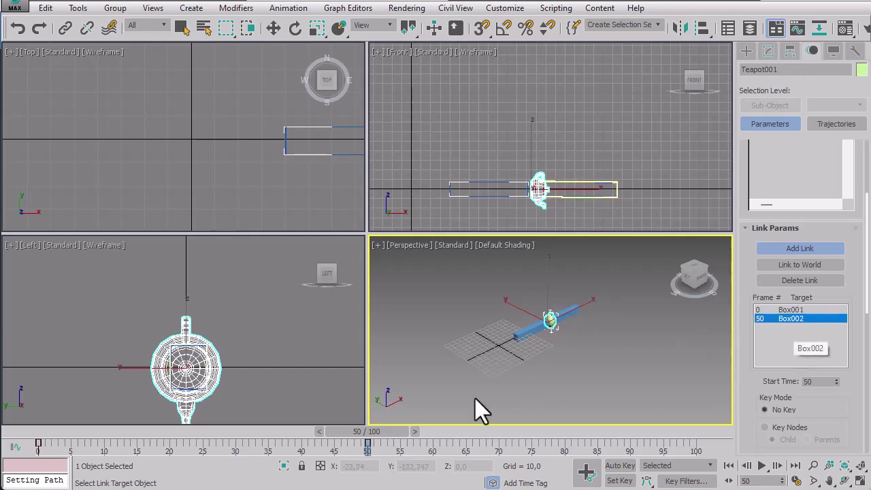
left_click_drag(363, 430, 692, 430)
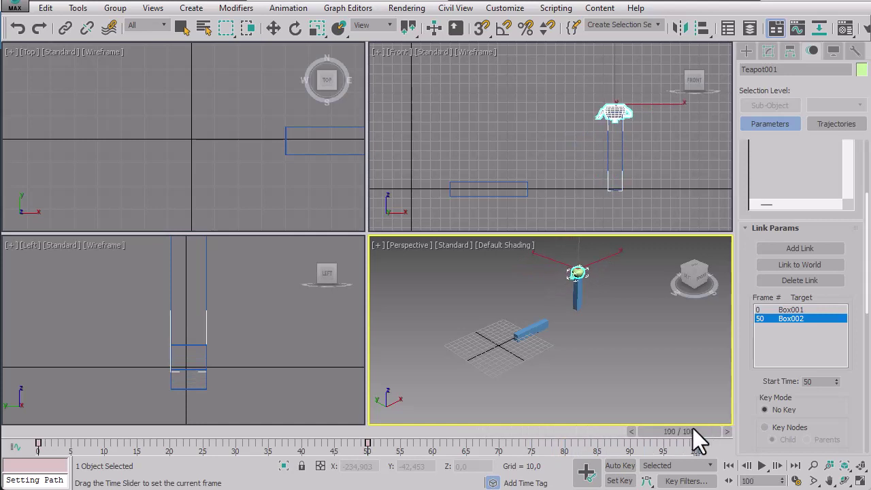
- Fit the scene in all viewports, clear the selection, play the animation in the Perspective view and return to frame 0
left_click(730, 465)
left_click(795, 480)
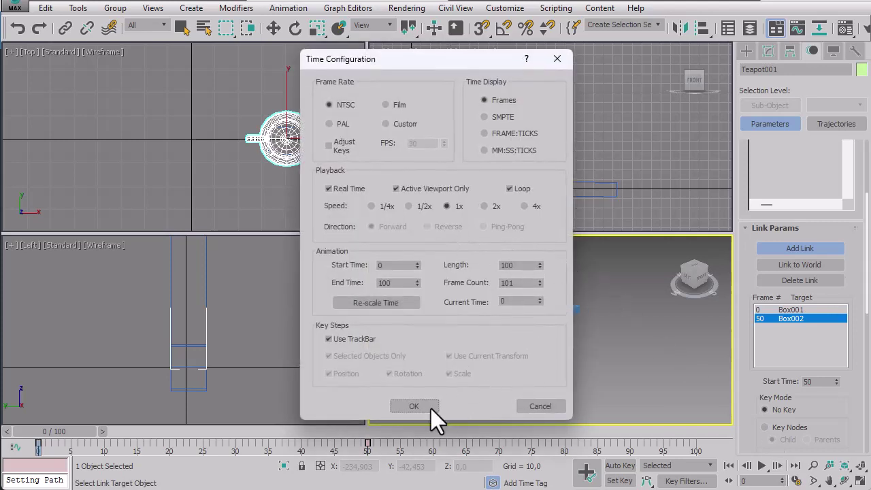
left_click(414, 406)
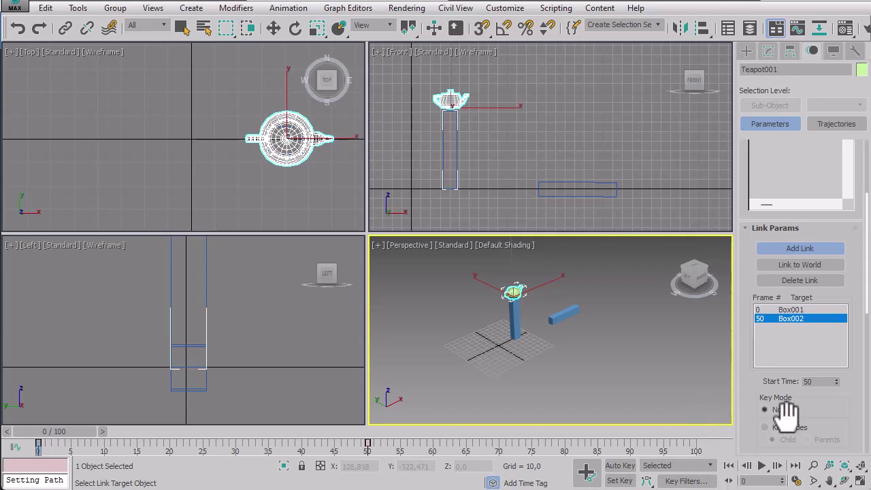
left_click(860, 468)
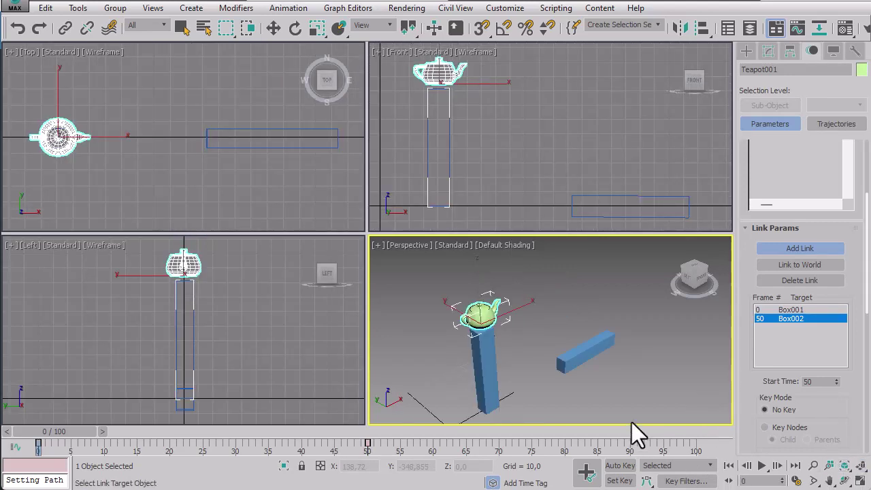
left_click(182, 28)
left_click(510, 263)
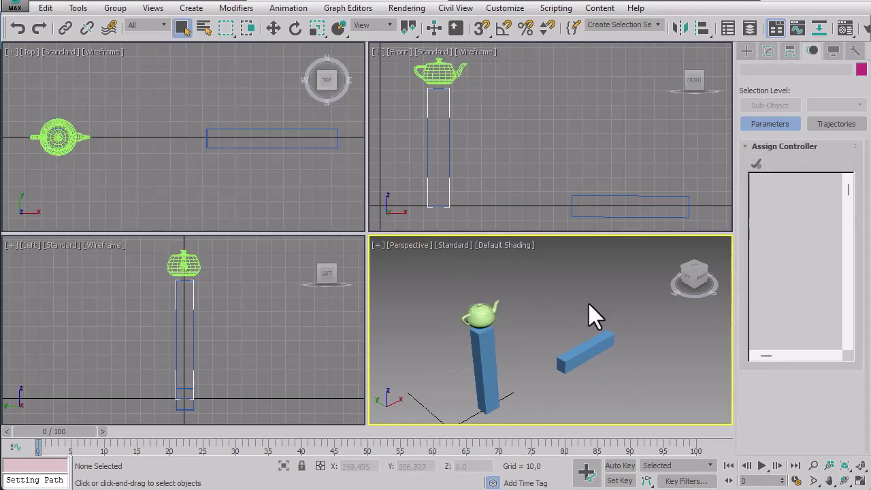
left_click(762, 465)
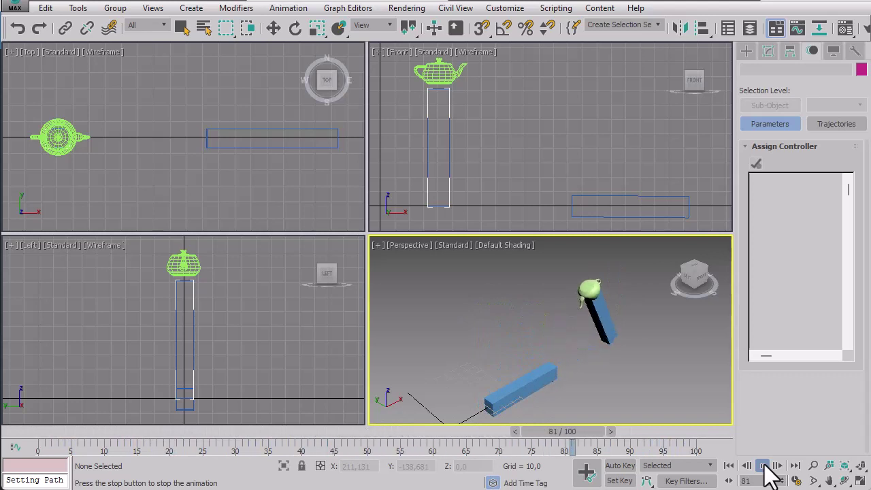
left_click(728, 465)
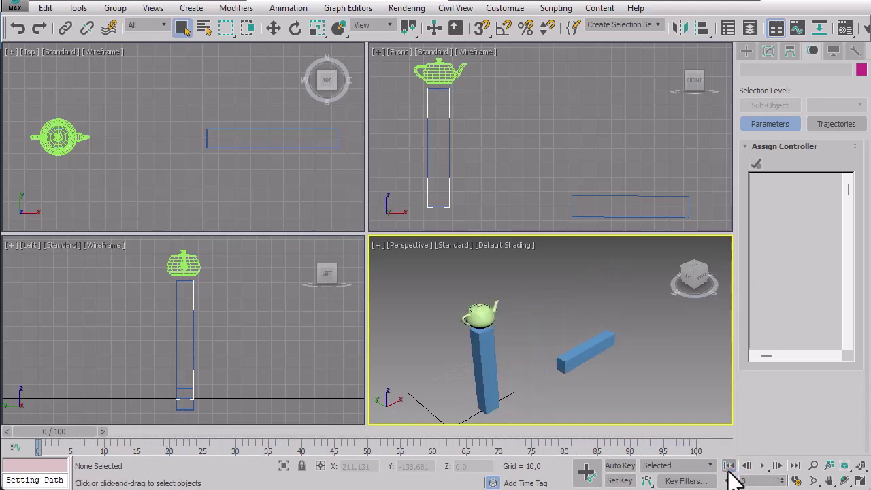
- Select the upright box and examine its transform controller, PRS parameters and key info
left_click(491, 371)
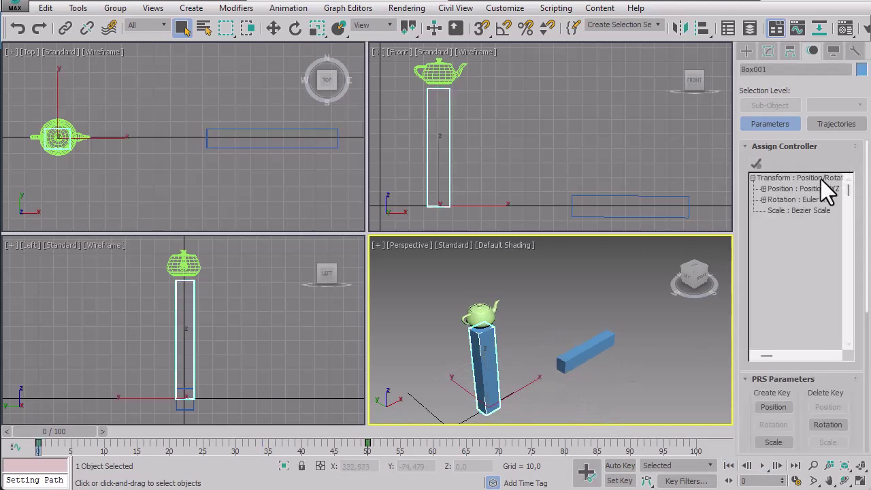
left_click(821, 179)
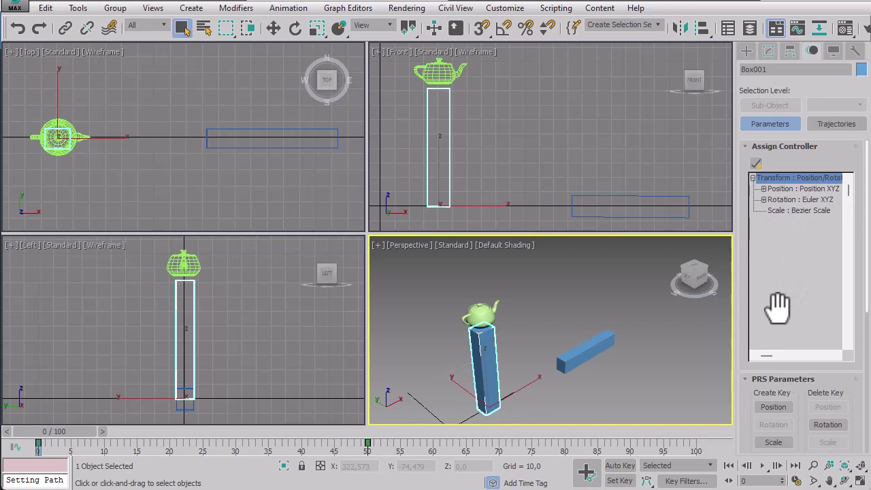
left_click_drag(749, 384, 754, 172)
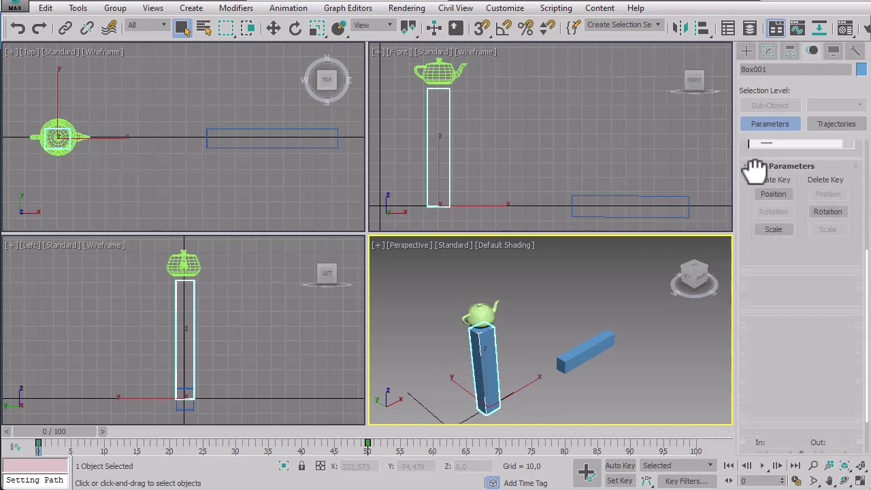
scroll(754, 171, "down", 1)
scroll(743, 323, "down", 1)
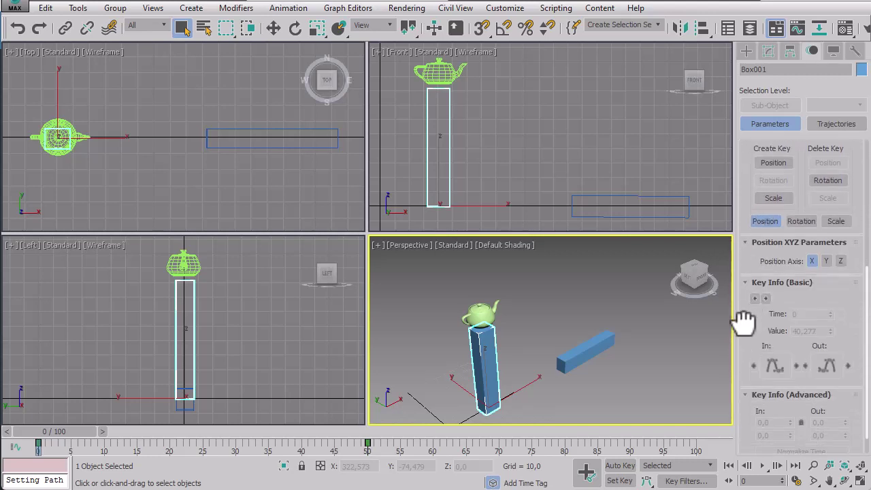
scroll(743, 323, "down", 2)
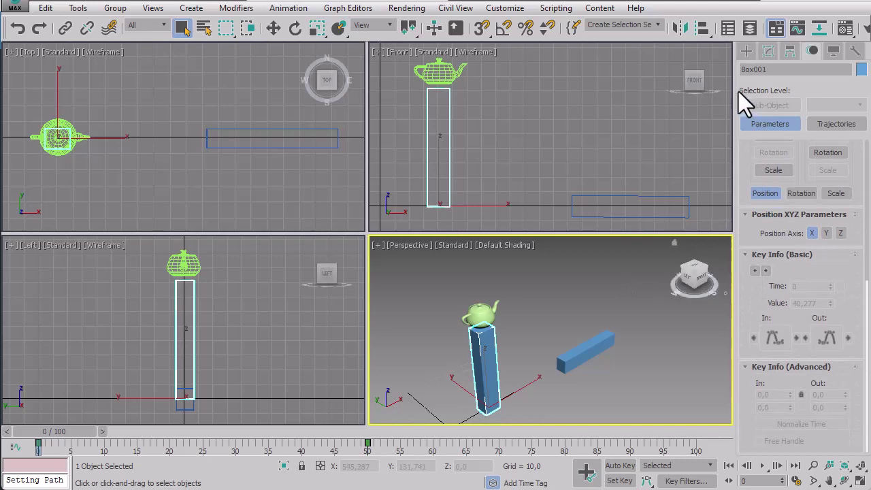
left_click_drag(739, 165, 752, 482)
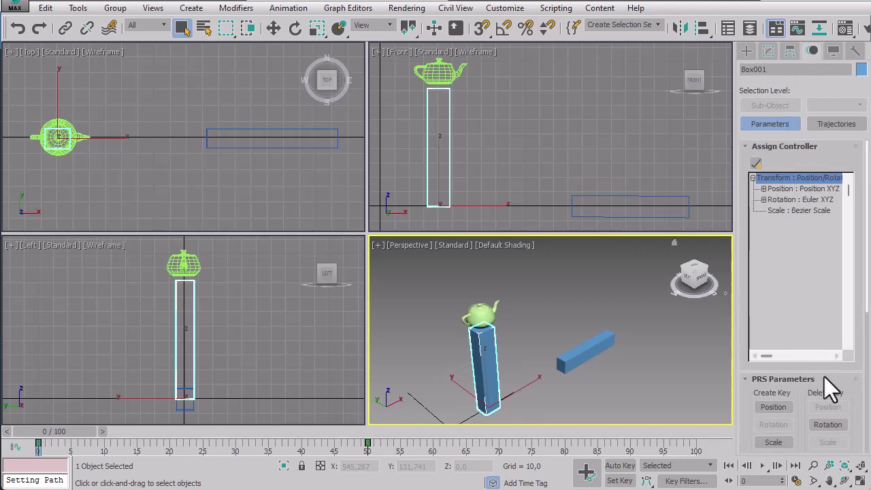
- Review the teapot's Link Constraint targets for both boxes and scrub the animation to frame 100 and back to frame 0
left_click(474, 314)
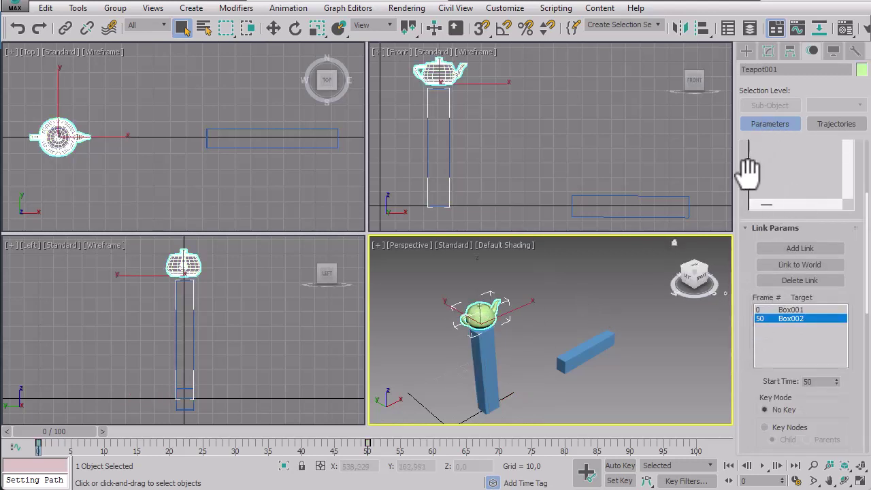
left_click_drag(748, 173, 740, 379)
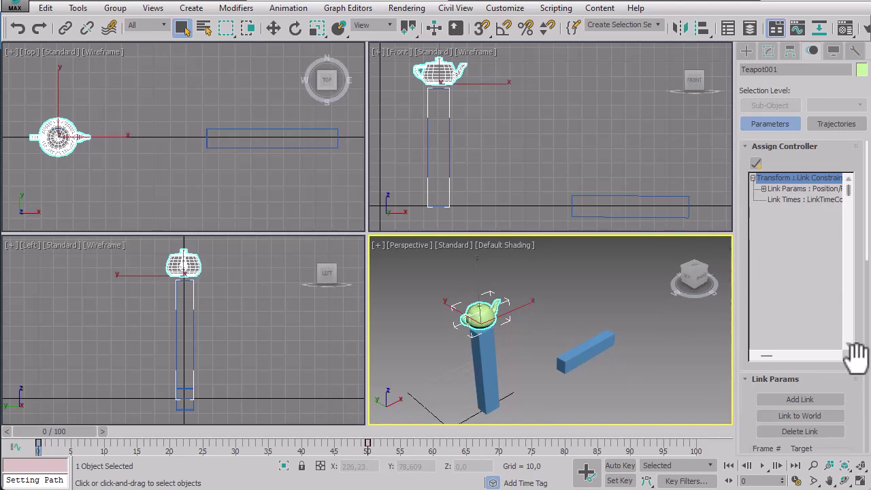
left_click_drag(855, 359, 820, 198)
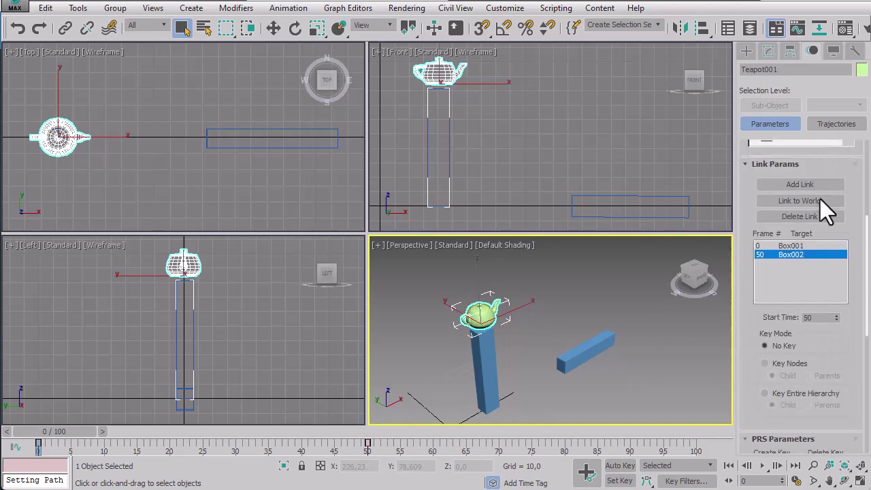
left_click(796, 245)
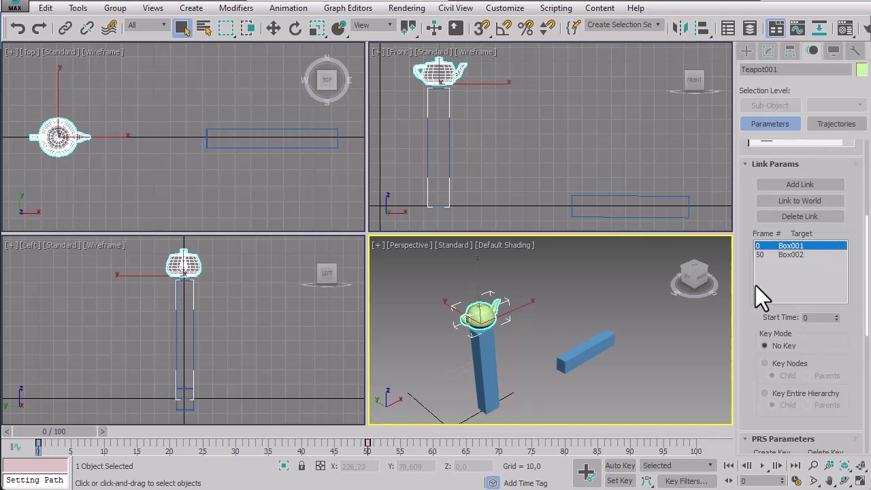
left_click_drag(47, 434, 689, 433)
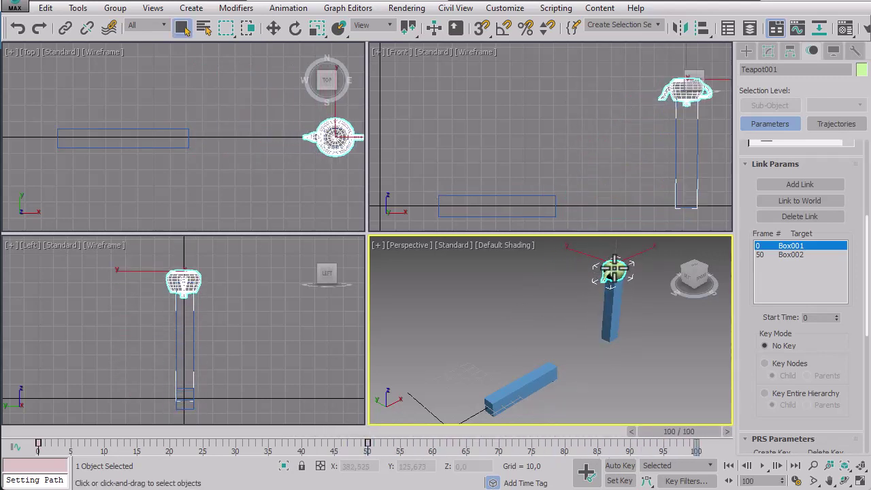
left_click(791, 255)
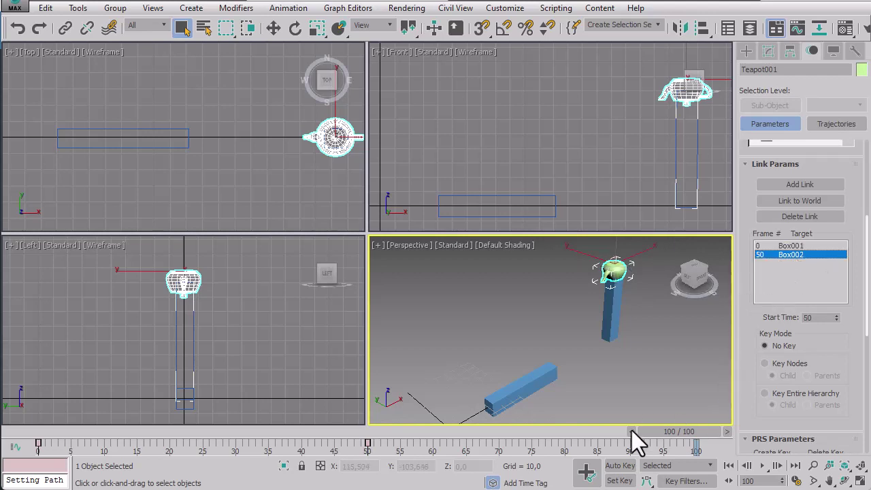
left_click_drag(708, 427, 6, 438)
key("q")
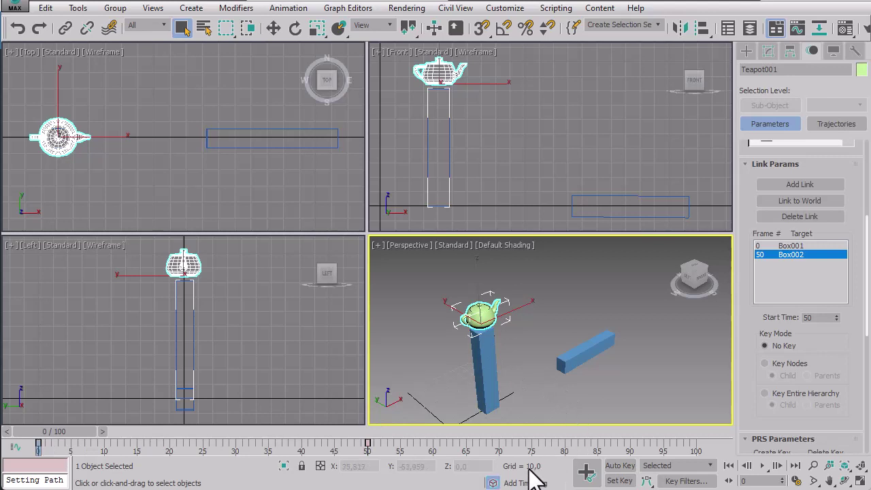
- Open the Curve Editor and select the teapot to display its Link Constraint tracks
left_click(644, 330)
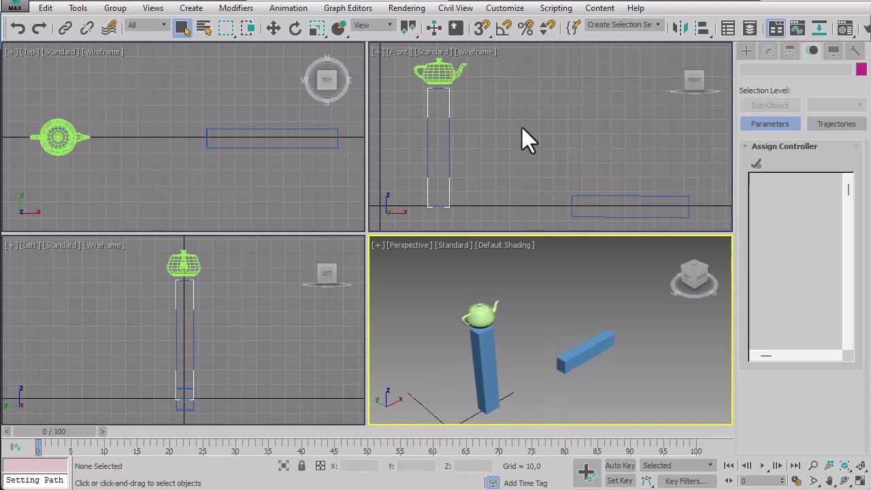
left_click(348, 8)
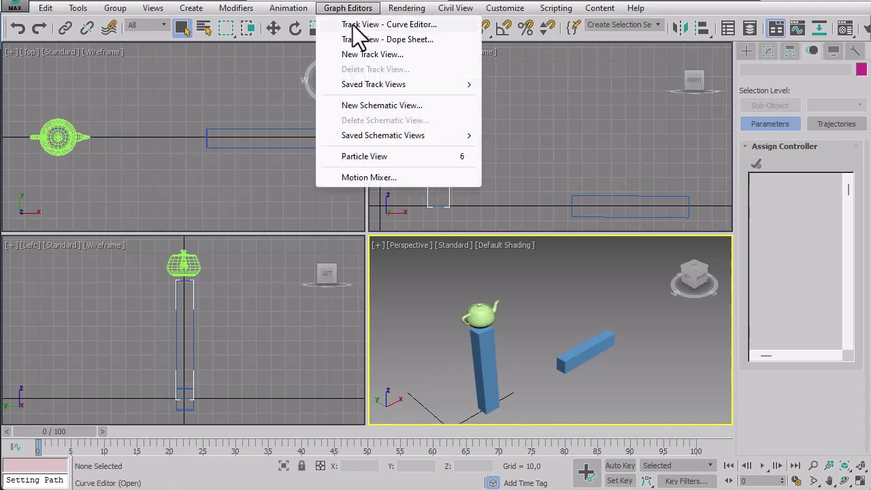
key("Escape")
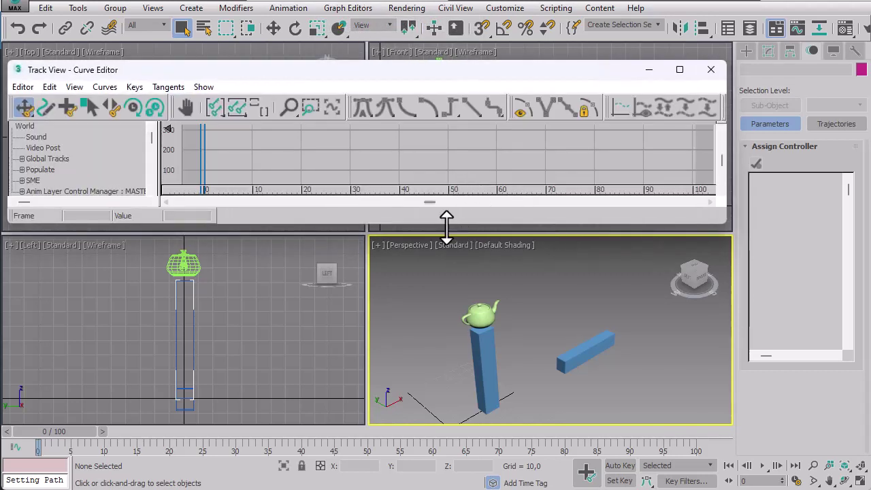
left_click(480, 313)
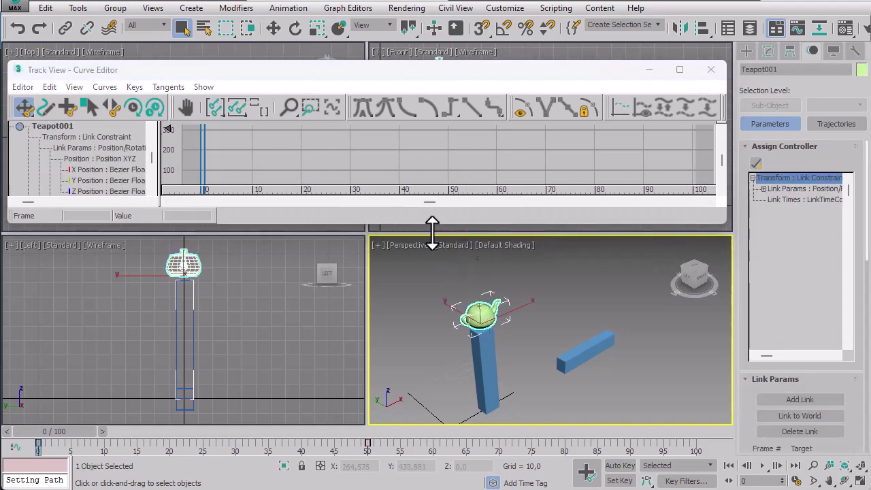
- Enlarge the Curve Editor to examine the teapot's full Link Constraint track list, and close it
left_click_drag(432, 233, 431, 373)
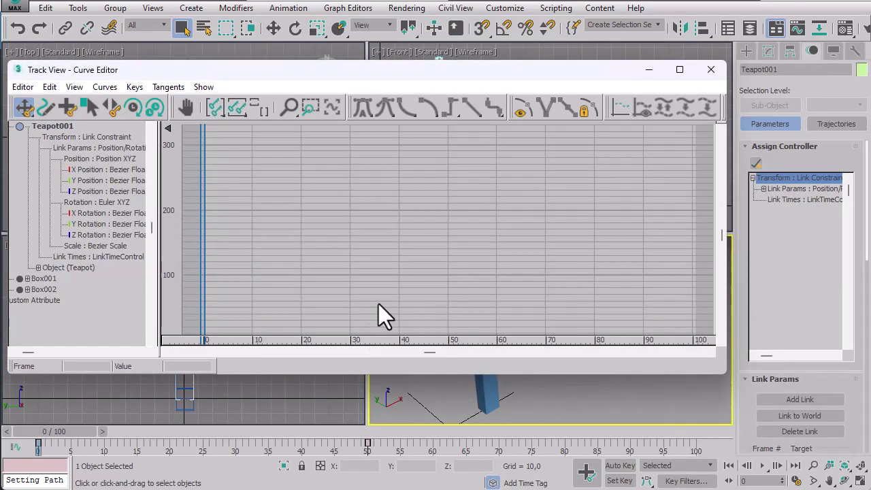
left_click(701, 77)
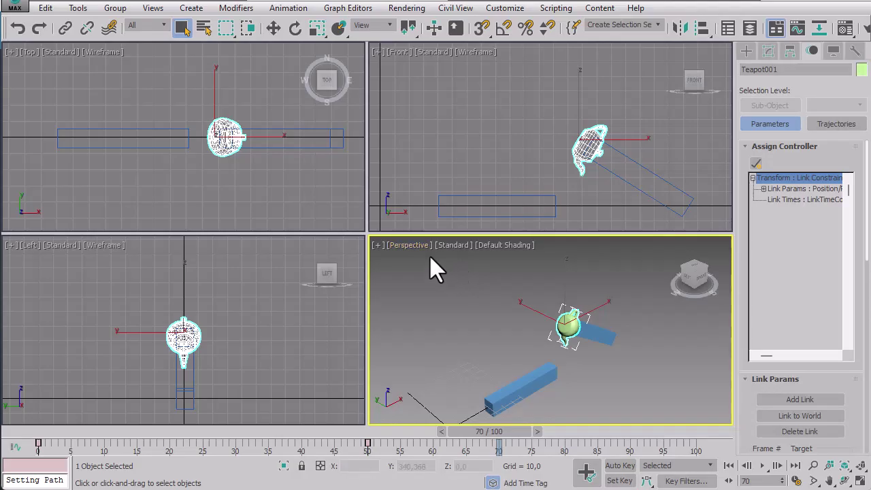
- Open the recent scene Pesawatku.max without saving the current one, and delete the airplane, leaving its path line
left_click(15, 8)
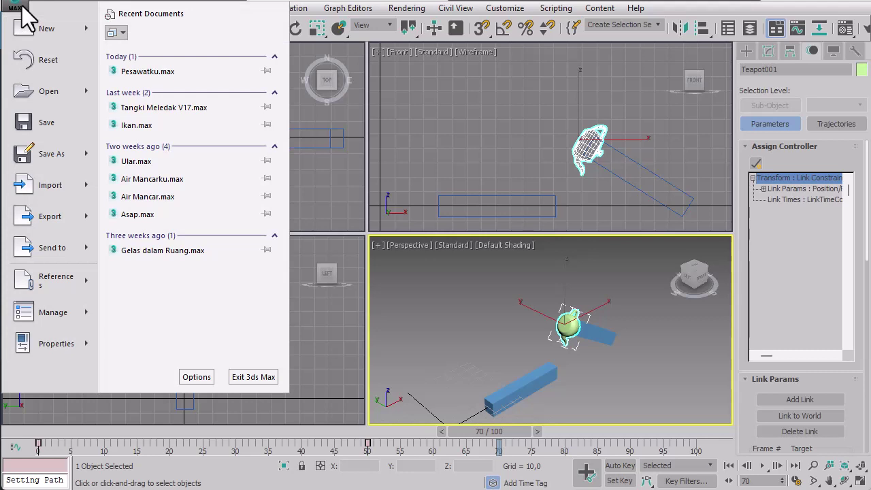
left_click(149, 72)
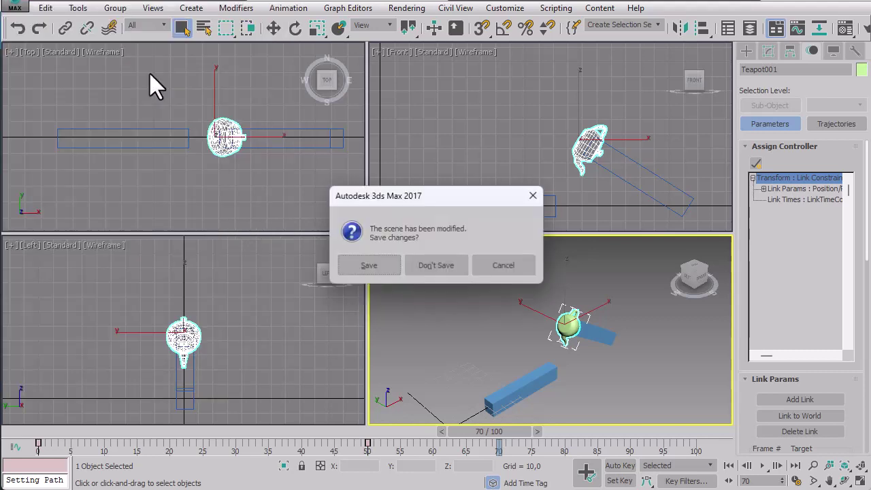
left_click(448, 262)
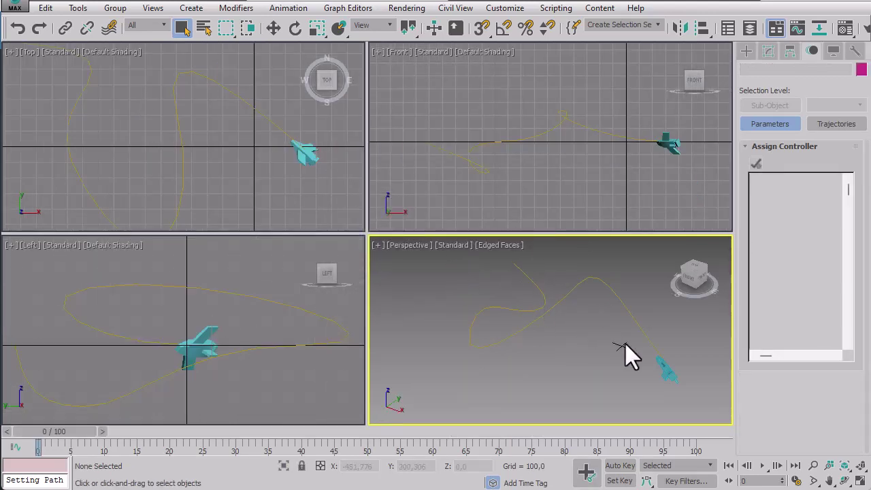
left_click(666, 370)
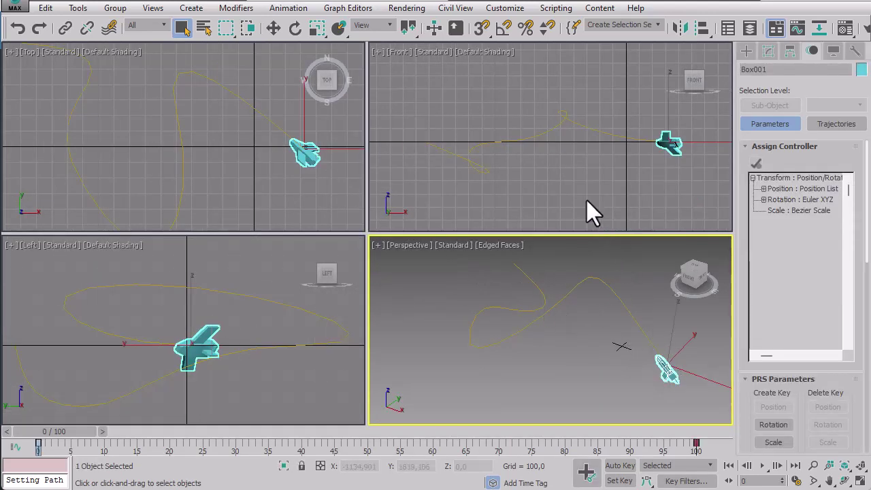
left_click(545, 154)
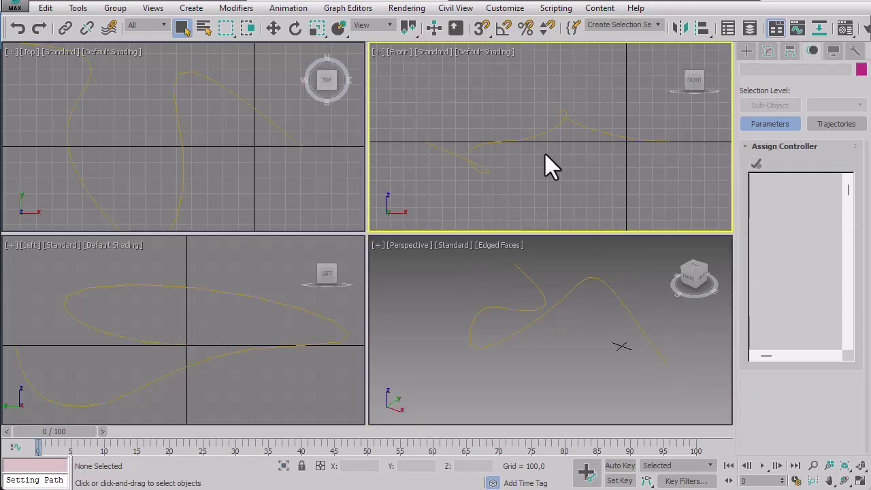
- Create an upright cylinder near the origin in the Top view, with a radius of about 119 and a height of about 954
left_click(752, 58)
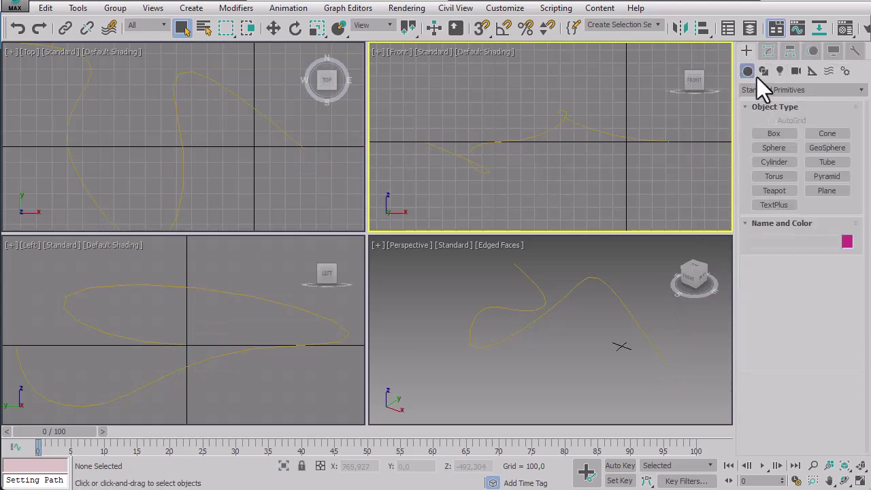
left_click(790, 164)
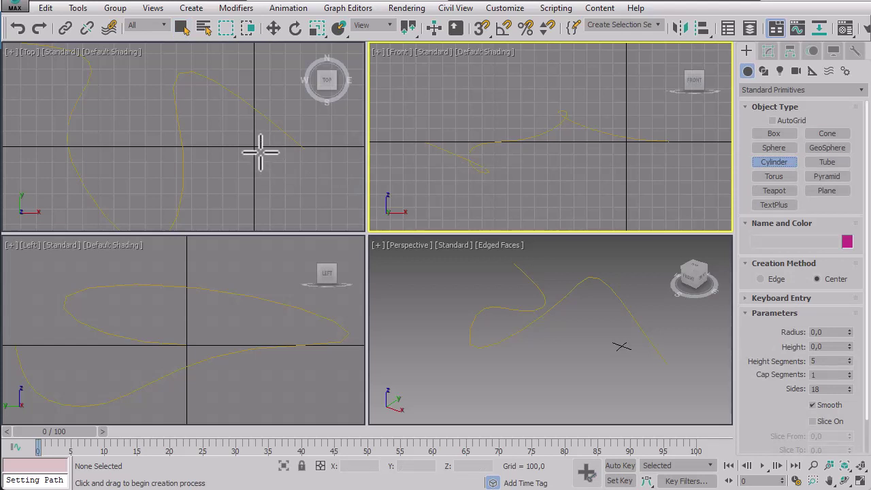
left_click_drag(243, 148, 264, 145)
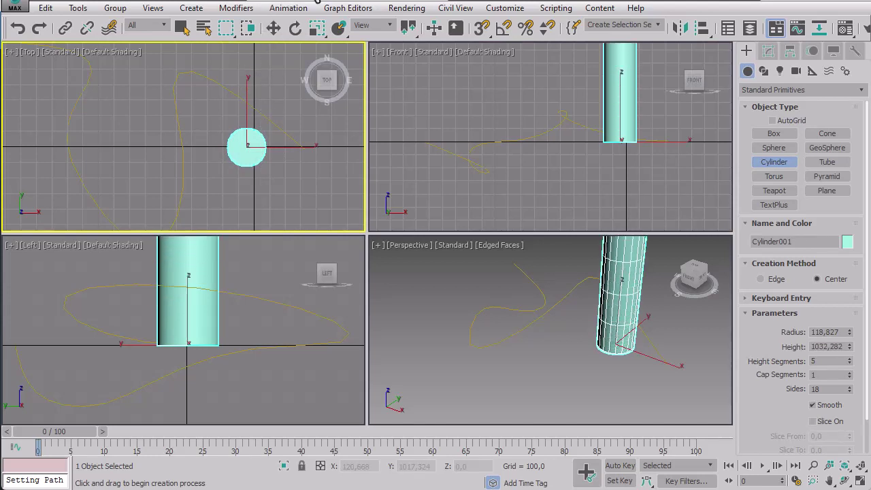
left_click(273, 2)
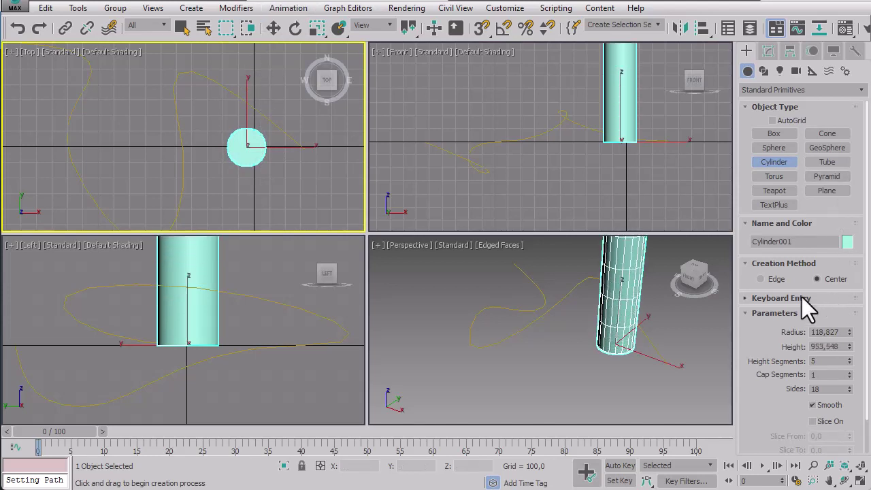
scroll(660, 334, "down", 4)
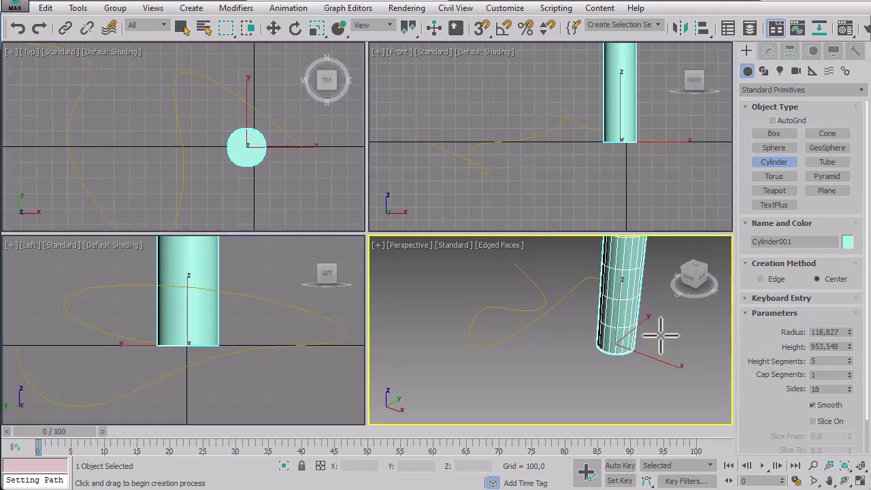
middle_click_drag(661, 334, 590, 340)
scroll(590, 340, "up", 2)
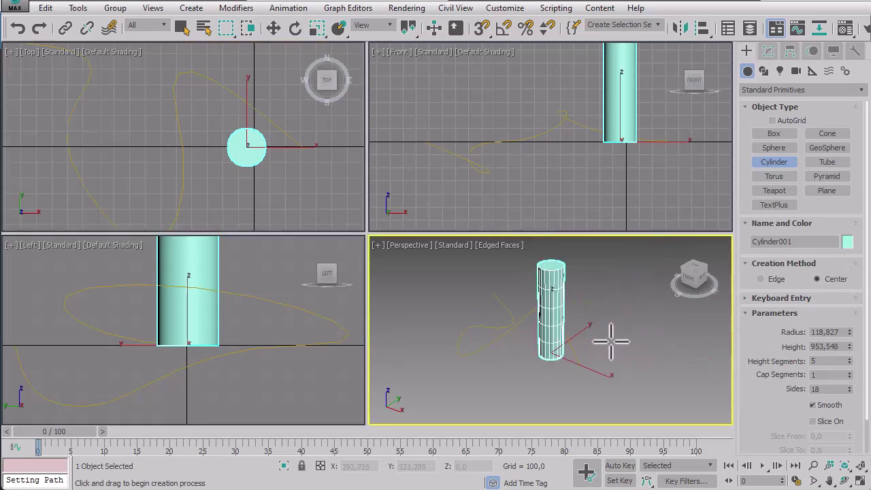
right_click(621, 337)
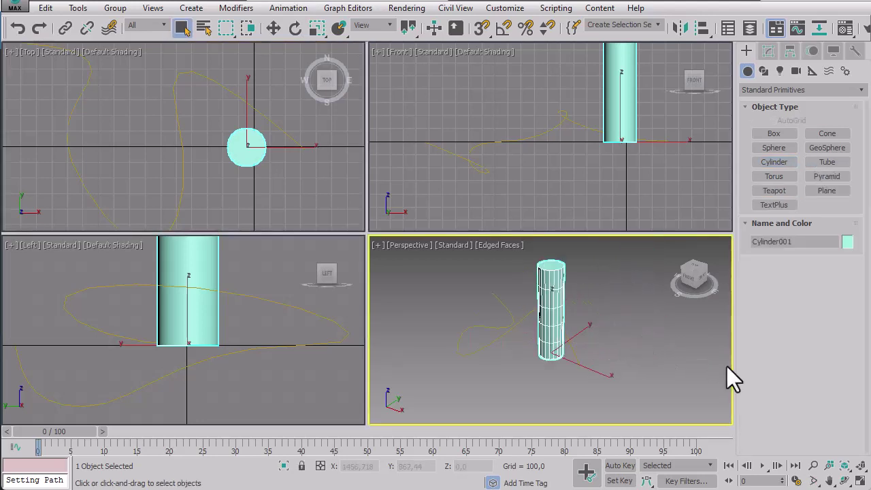
- Set the cylinder's height segments to 24, sides to 20, height to about 524 and radius to about 33, and clear the selection
left_click(767, 52)
mouse_move(849, 280)
left_mouse_down()
mouse_move(849, 248)
mouse_move(849, 269)
left_mouse_up()
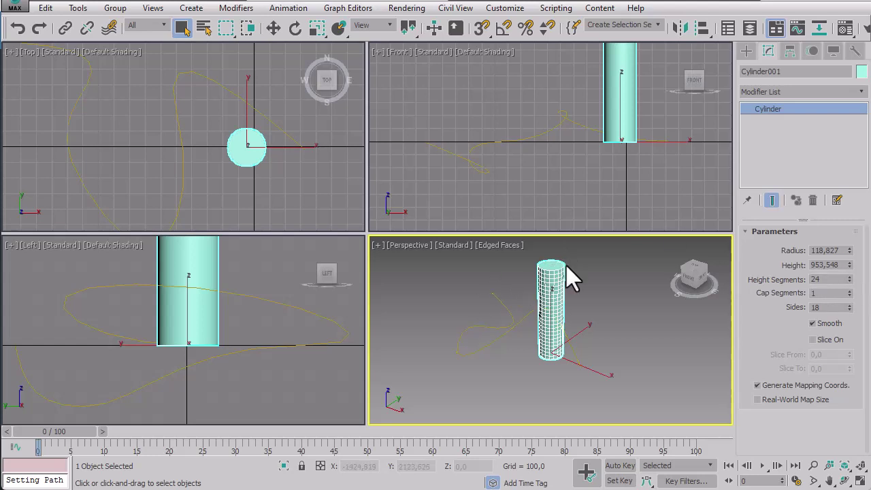
left_click(849, 305)
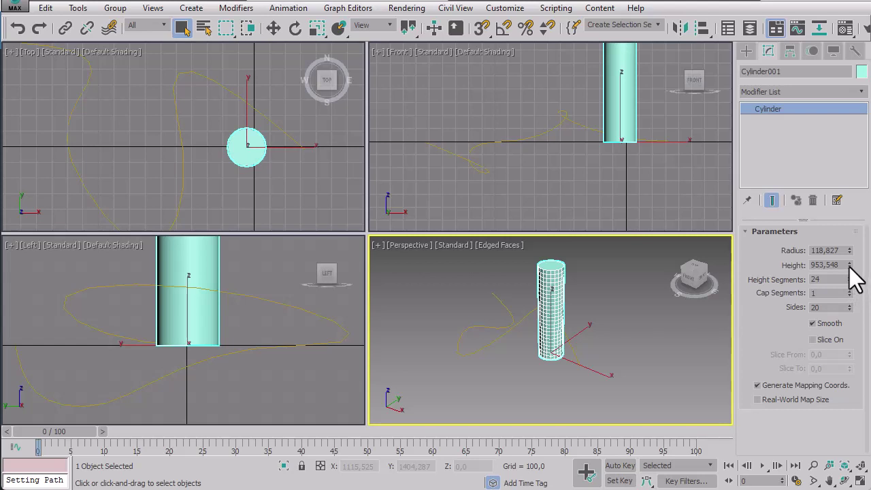
left_click_drag(849, 267, 844, 303)
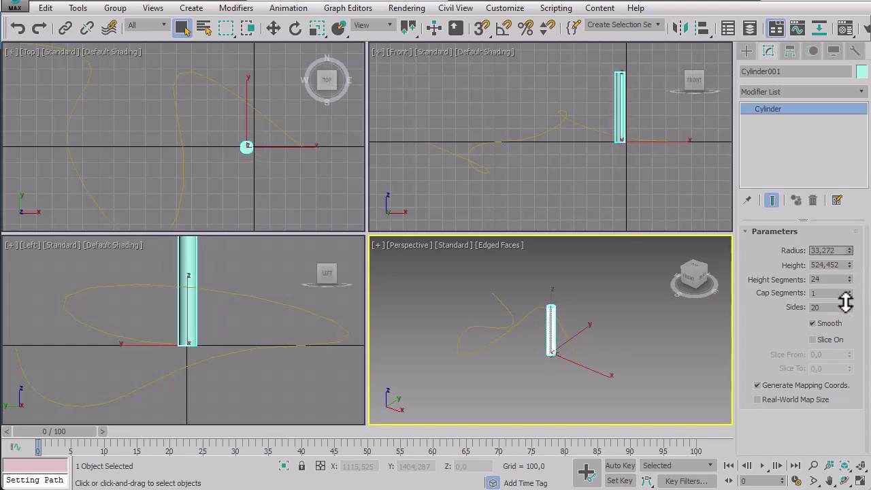
scroll(529, 357, "up", 5)
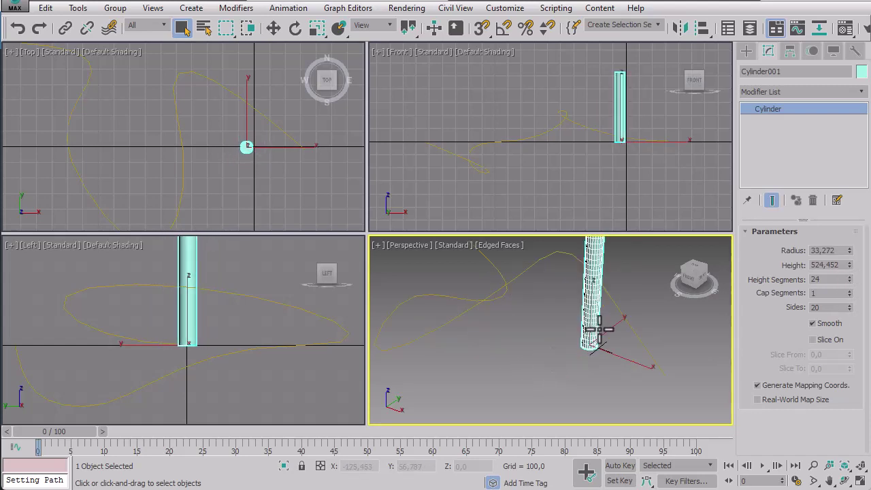
middle_click_drag(598, 329, 590, 372)
scroll(590, 372, "down", 3)
left_click(630, 321)
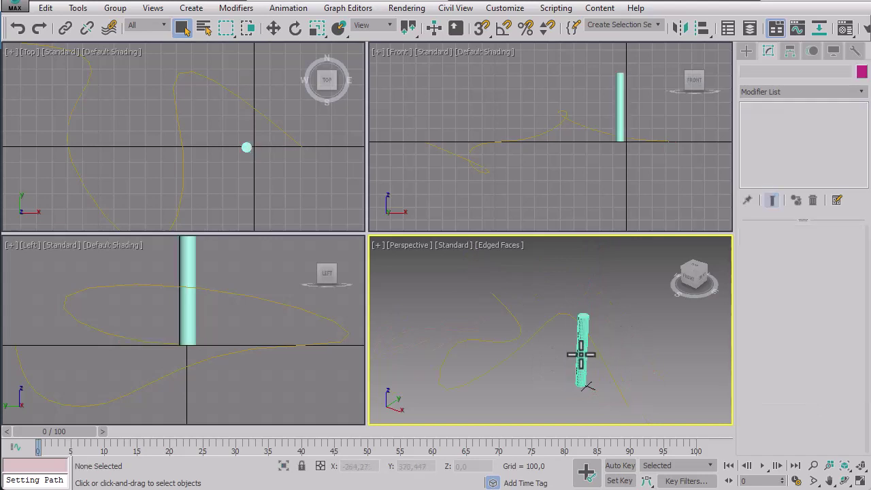
left_click(578, 352)
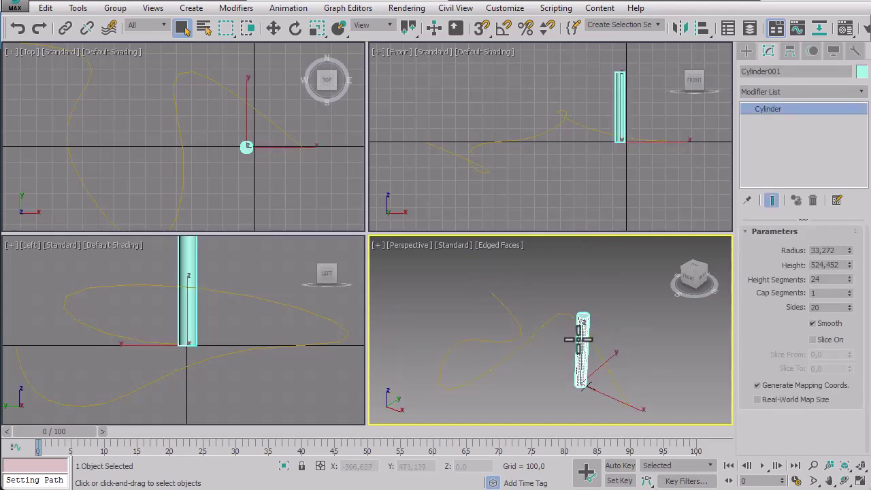
left_click(555, 318)
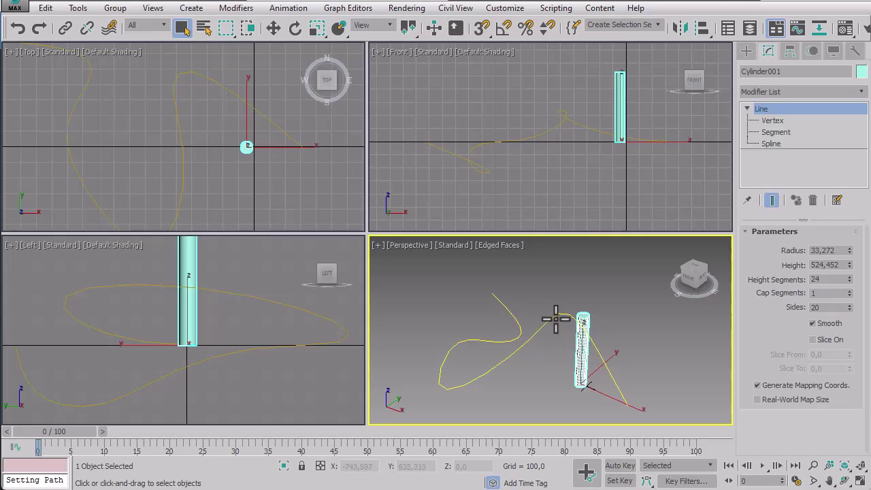
left_click(632, 321)
- Select the cylinder and apply the world-space PathDeform (WSM) modifier to it
left_click(580, 354)
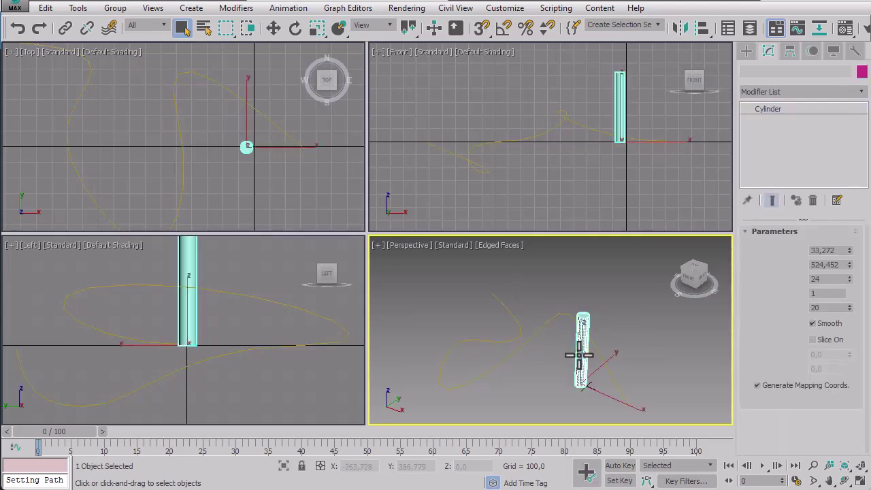
left_click(746, 57)
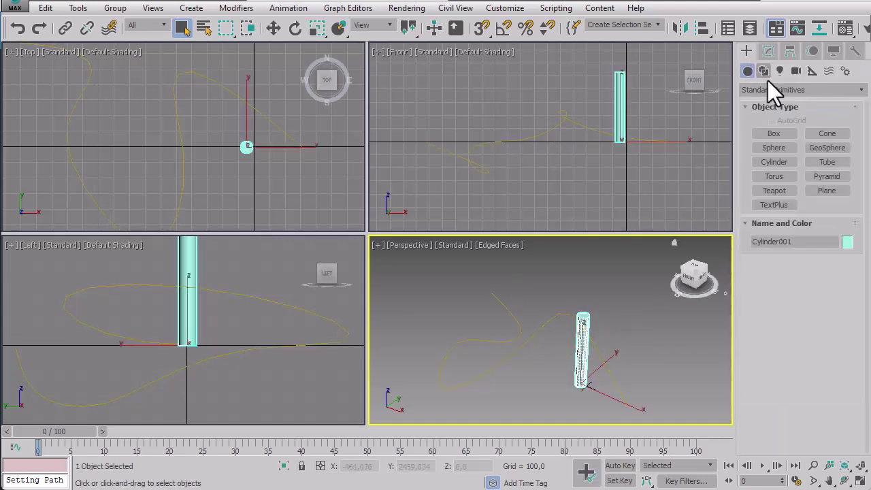
left_click(772, 87)
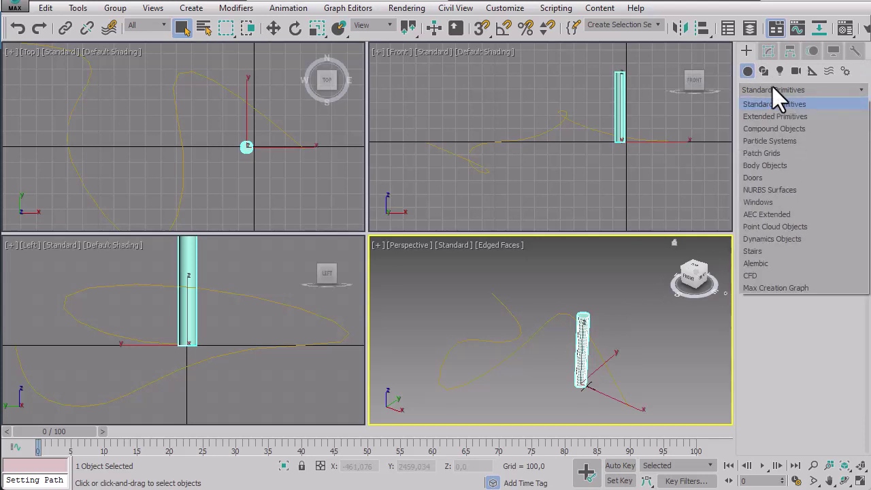
left_click(767, 52)
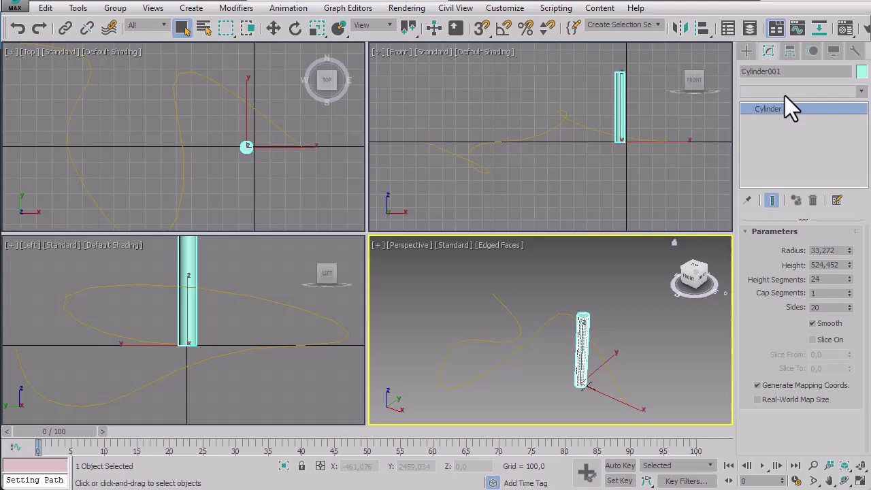
left_click(784, 92)
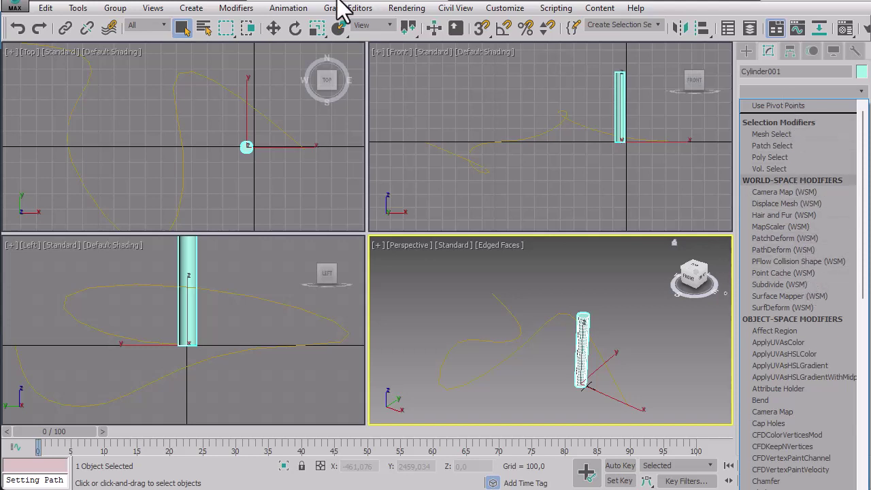
left_click(389, 4)
left_click(860, 91)
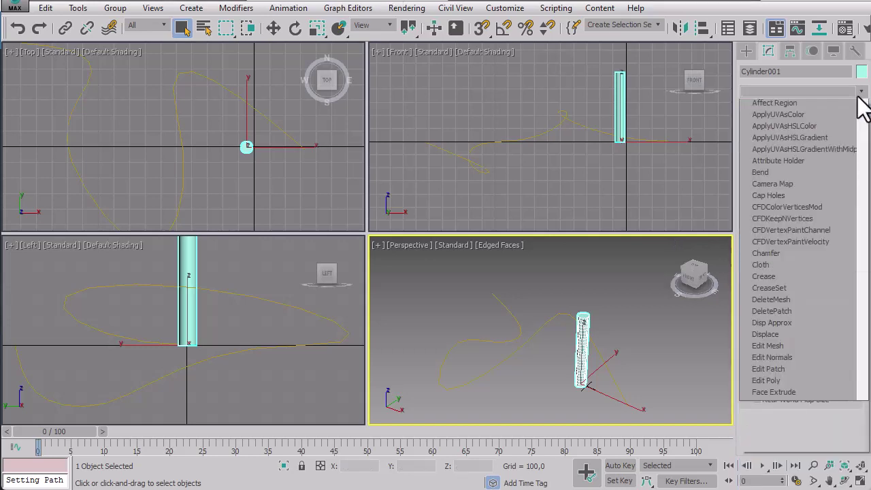
scroll(796, 239, "up", 5)
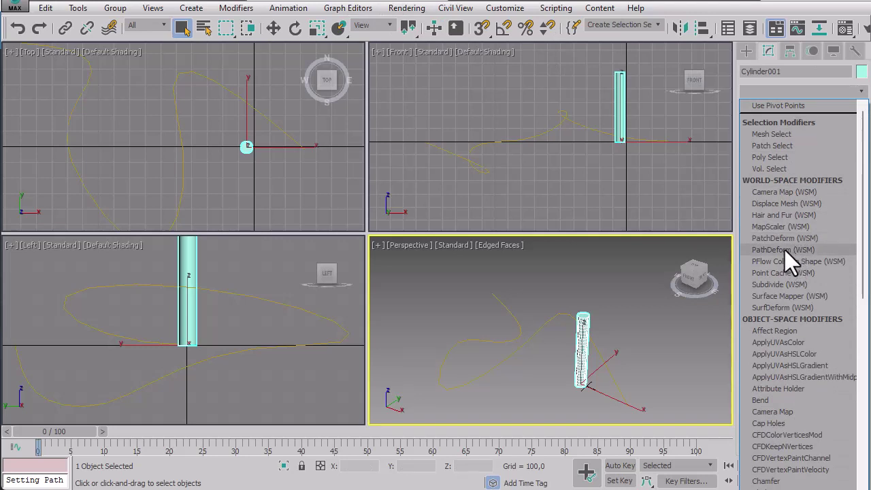
left_click(784, 250)
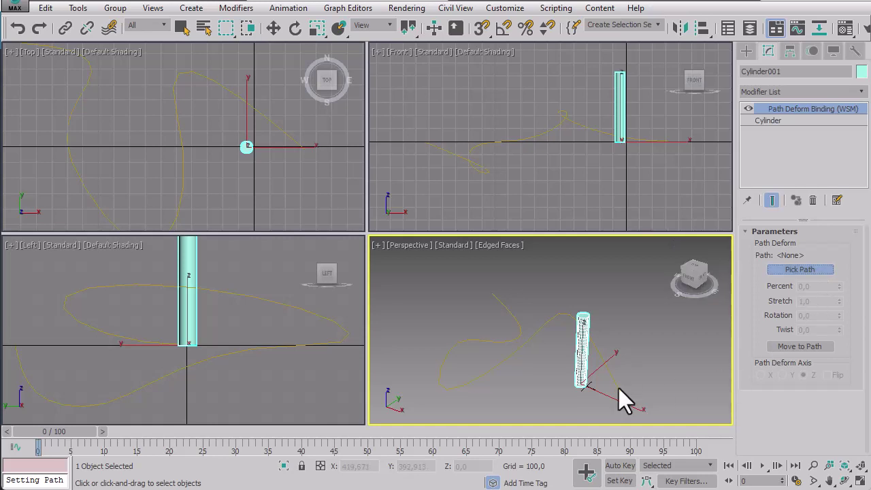
- Assign the curved line as the cylinder's deform path and move the cylinder onto that path
left_click(564, 315)
key("w")
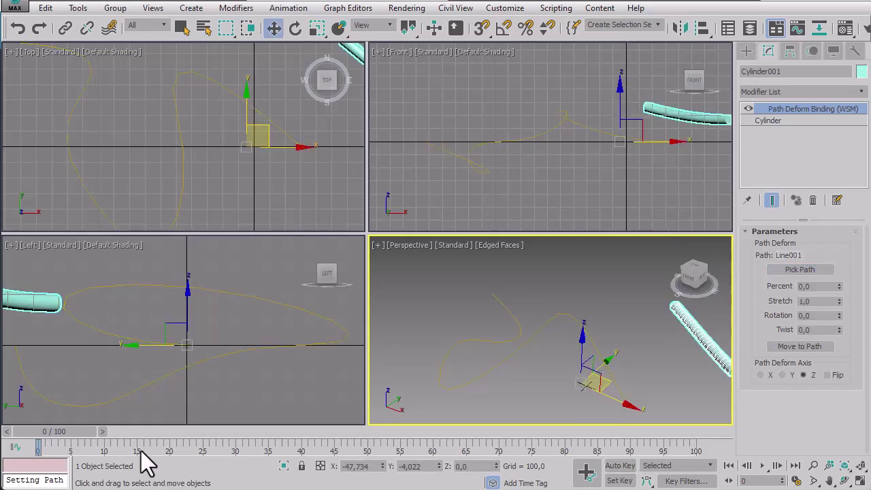
left_click_drag(65, 435, 40, 431)
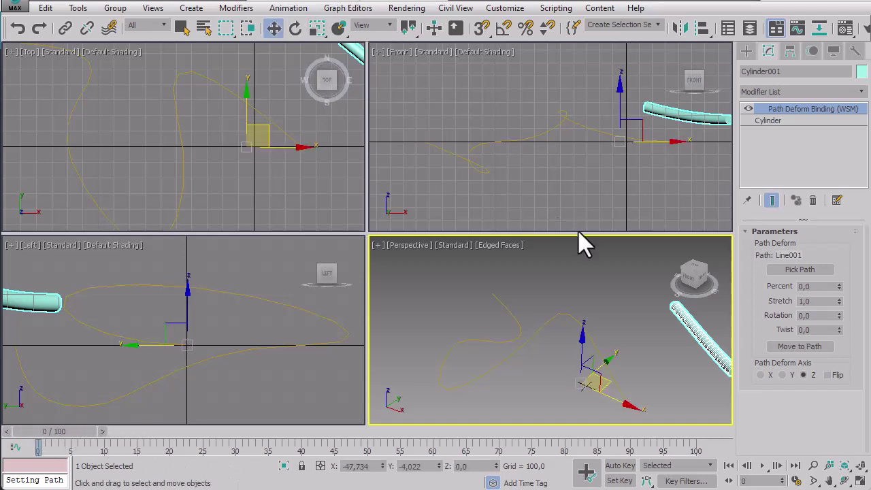
left_click(799, 348)
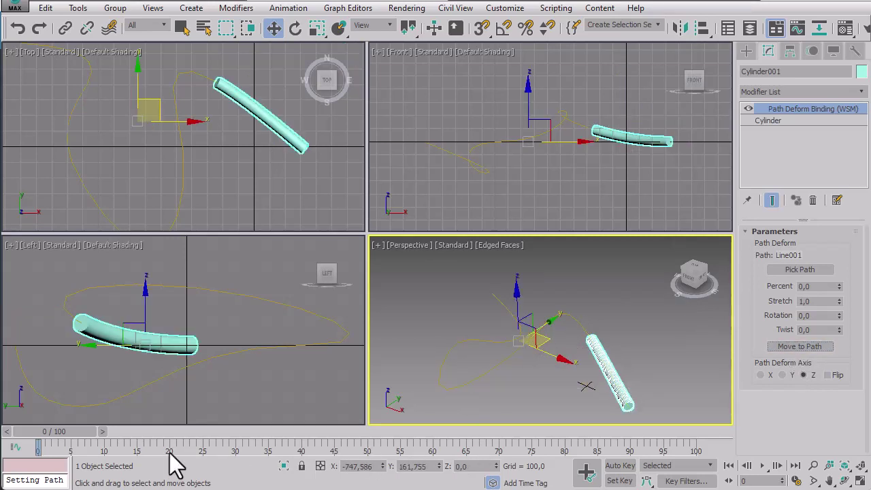
- Go to frame 100 and set the cylinder's Path Deform Percent to 100
left_click_drag(72, 431, 51, 419)
key("w")
left_click(59, 434)
left_click_drag(55, 441, 748, 385)
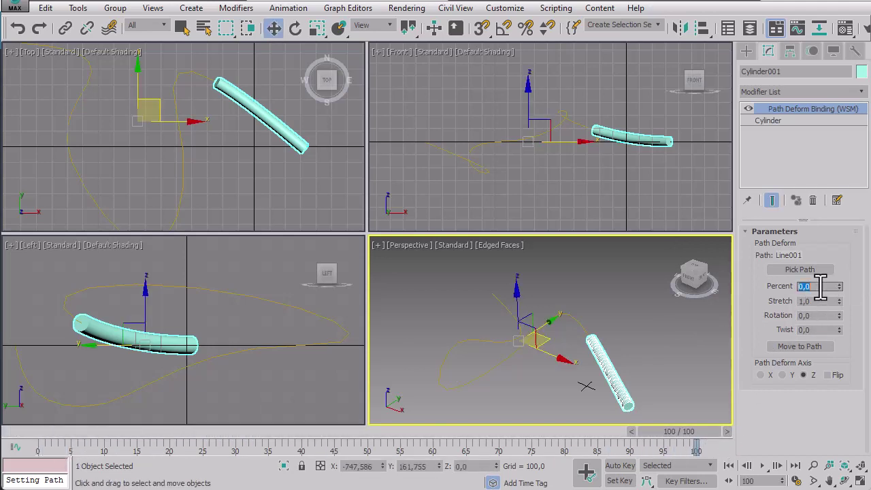
type("100")
key("Return")
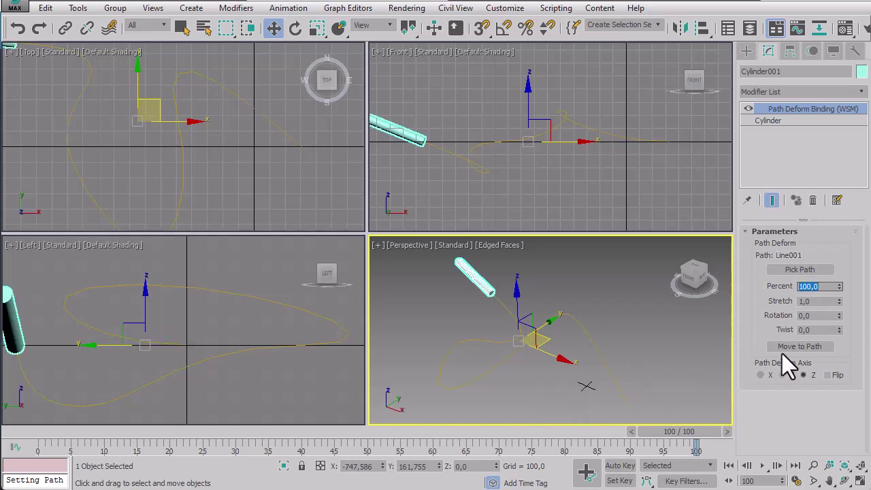
- Turn on Auto Key and set the cylinder's Path Deform Percent to 0 at frame 0
left_click(620, 464)
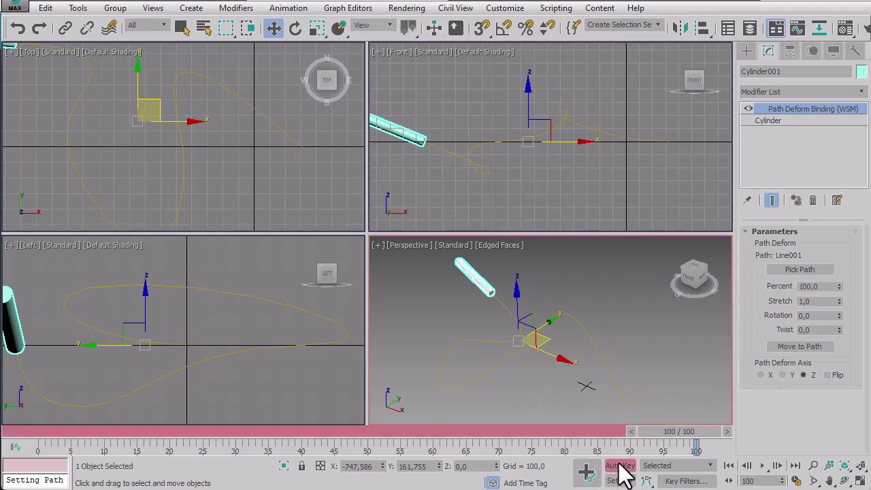
left_click_drag(663, 435, 6, 435)
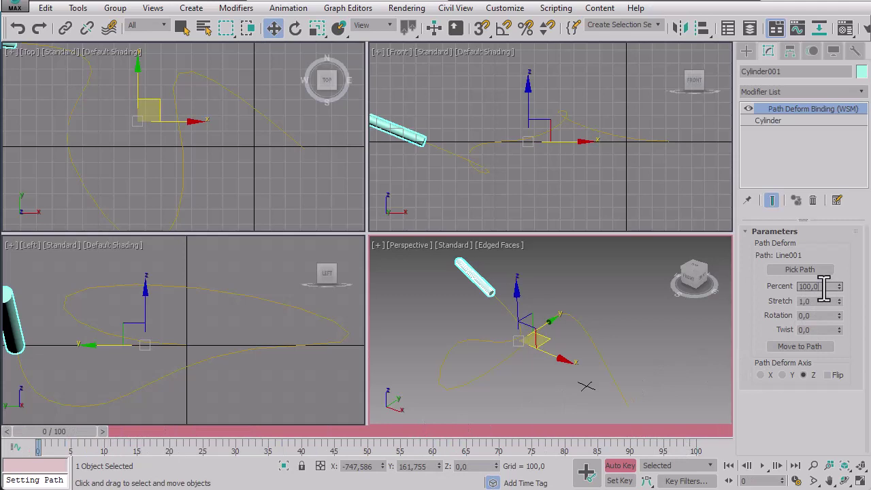
key("Return")
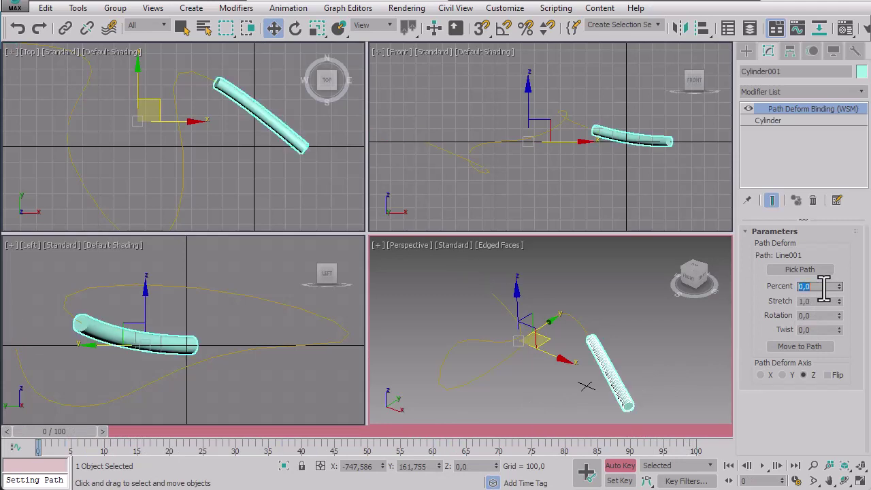
- Key the cylinder's Path Deform Percent at 100 on frame 100
mouse_move(45, 434)
left_mouse_down()
mouse_move(93, 433)
mouse_move(34, 442)
left_mouse_up()
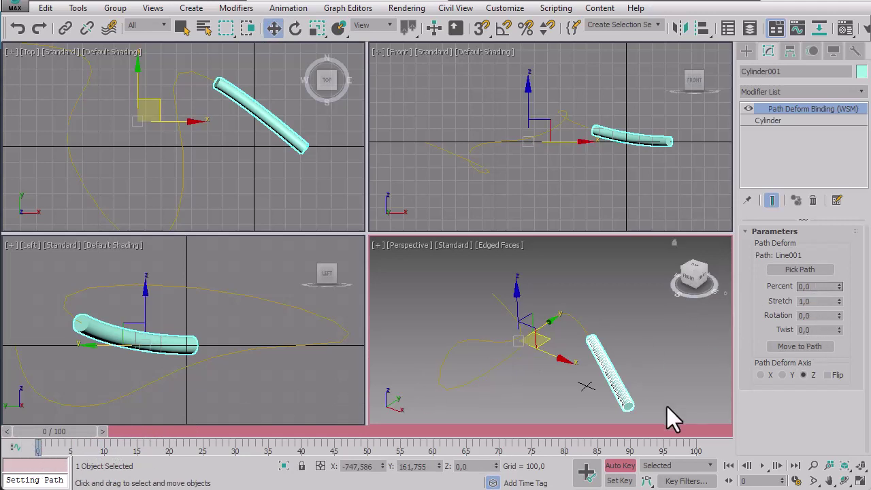
left_click_drag(68, 431, 713, 432)
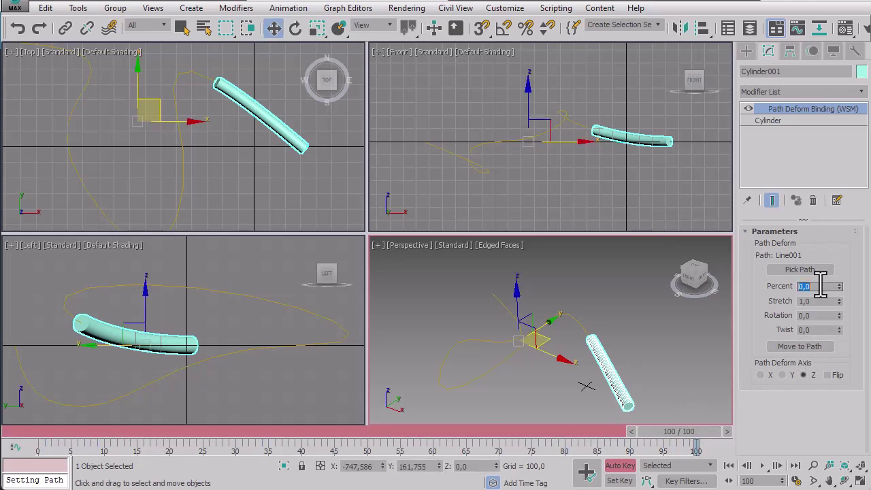
key("Return")
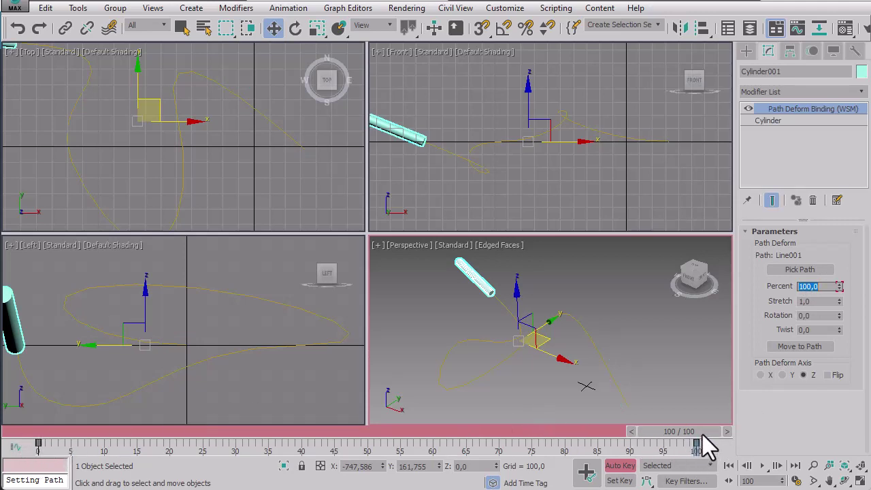
left_click_drag(702, 435, 713, 449)
key("w")
- Return to frame 0, play the cylinder's path animation, and scrub the timeline to frame 54 to review the deformation
left_click_drag(695, 433, 62, 394)
key("w")
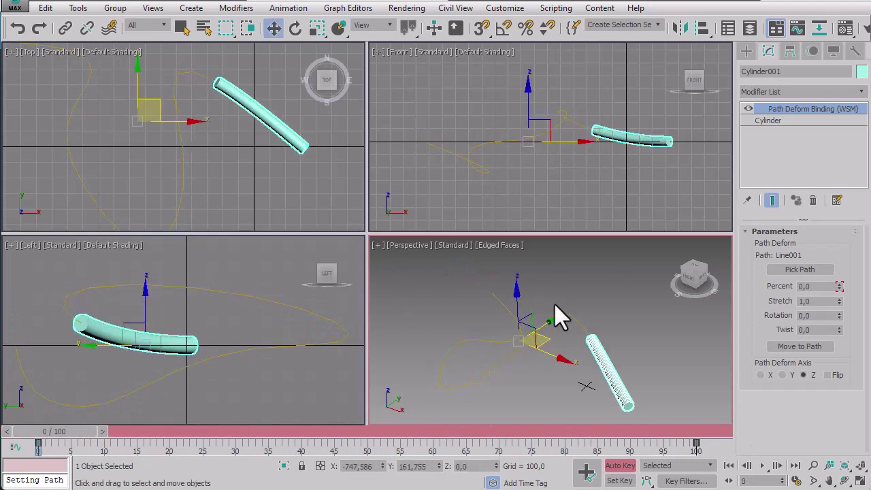
left_click(612, 465)
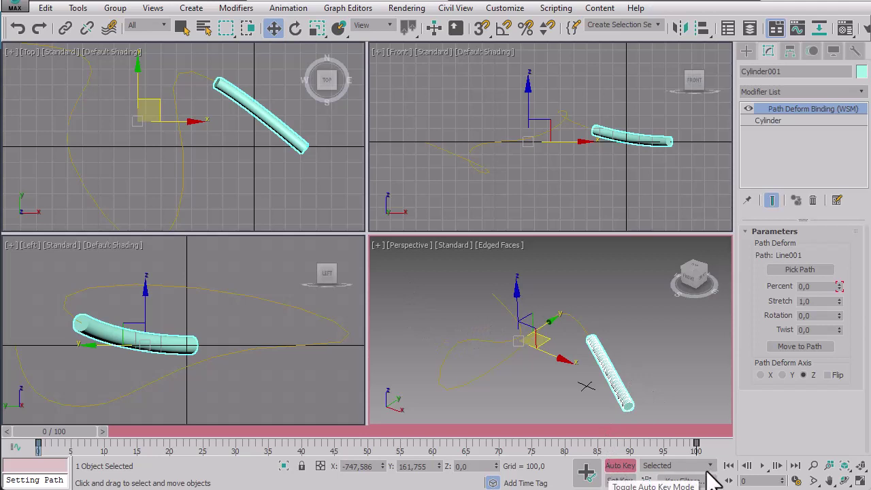
left_click(762, 466)
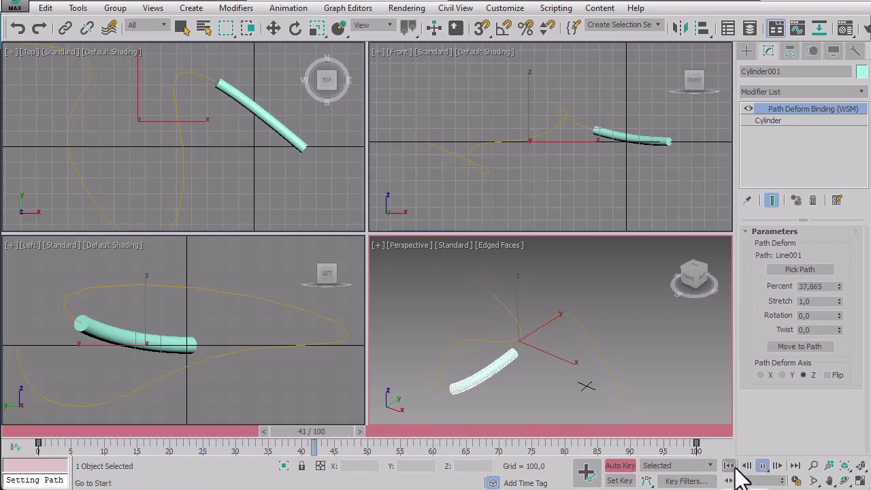
left_click(728, 466)
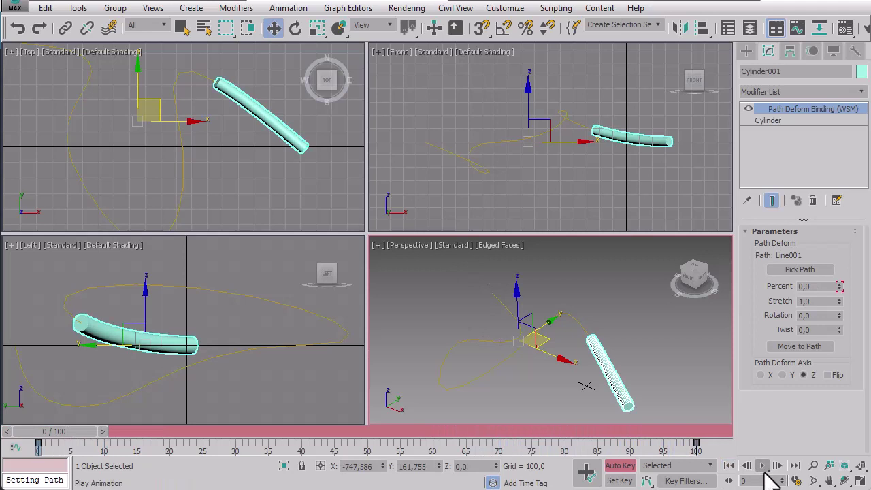
left_click(763, 468)
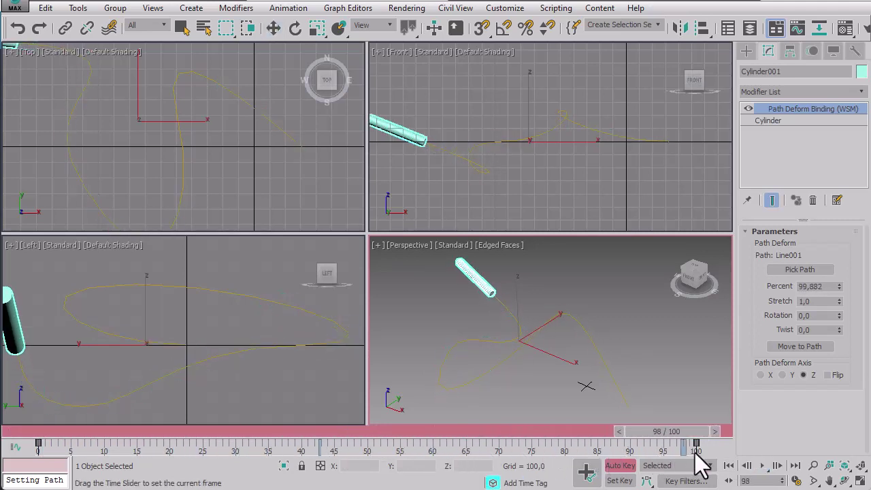
left_click_drag(680, 432, 420, 432)
key("w")
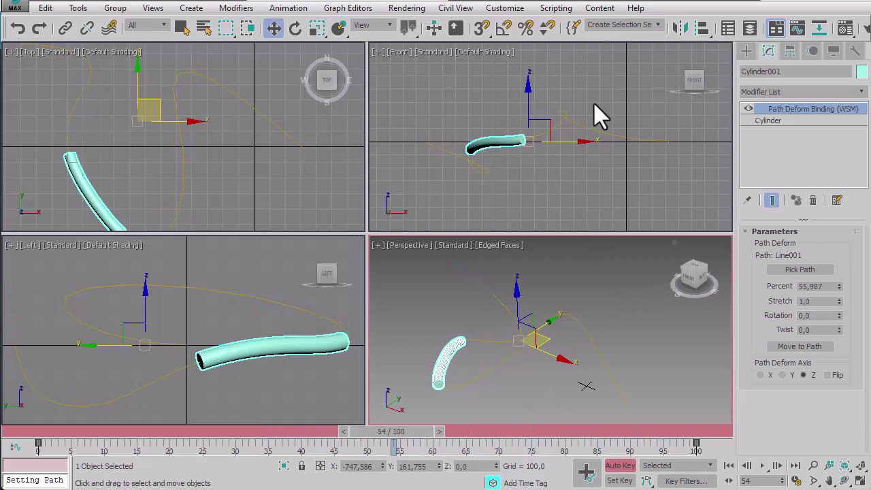